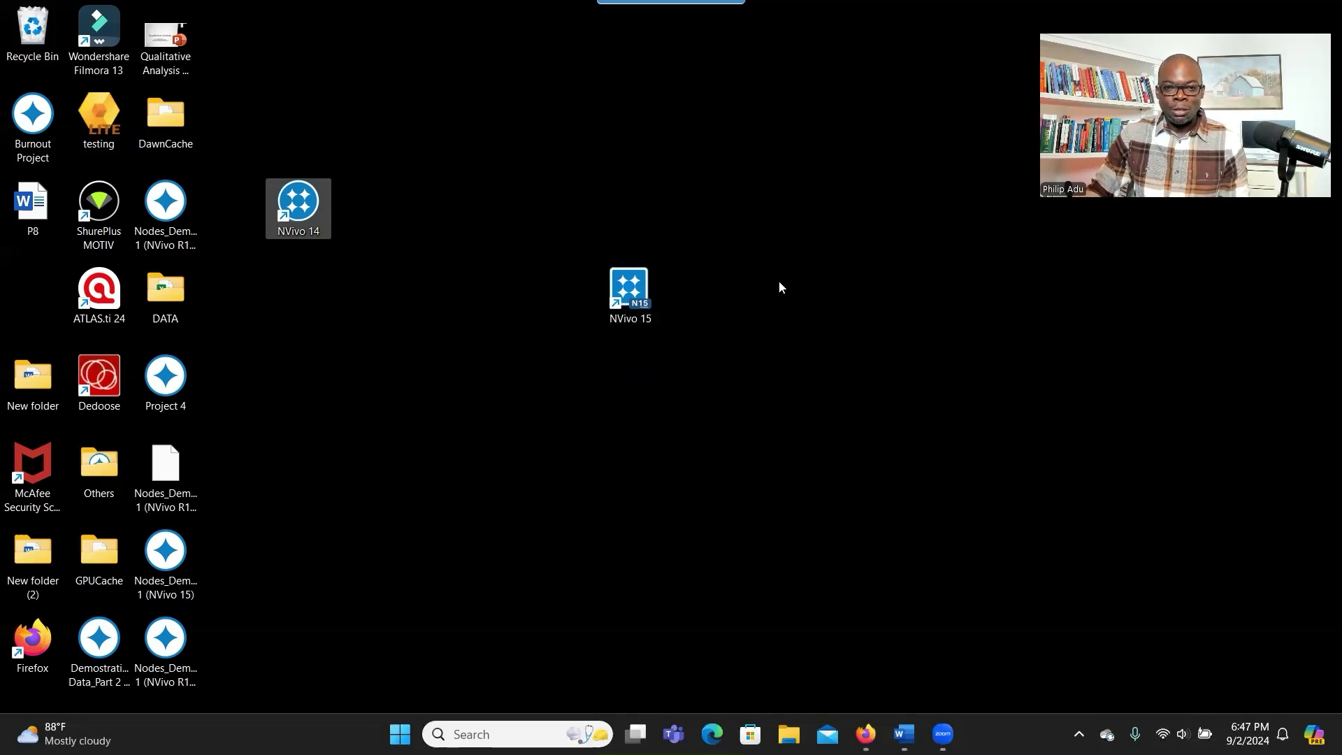
- Launch NVivo 15 from its desktop shortcut
double_click(630, 300)
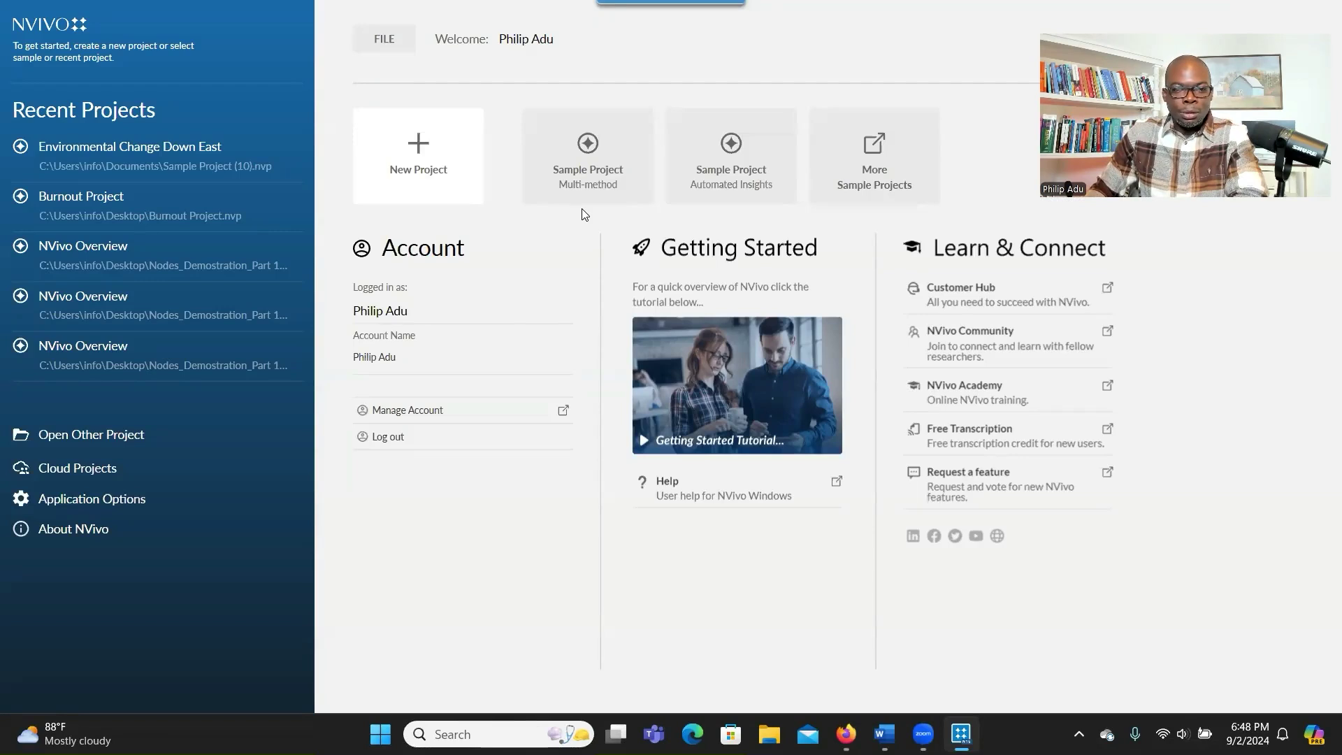
- Open the Multi-method sample project and dismiss its welcome tour
mouse_move(587, 201)
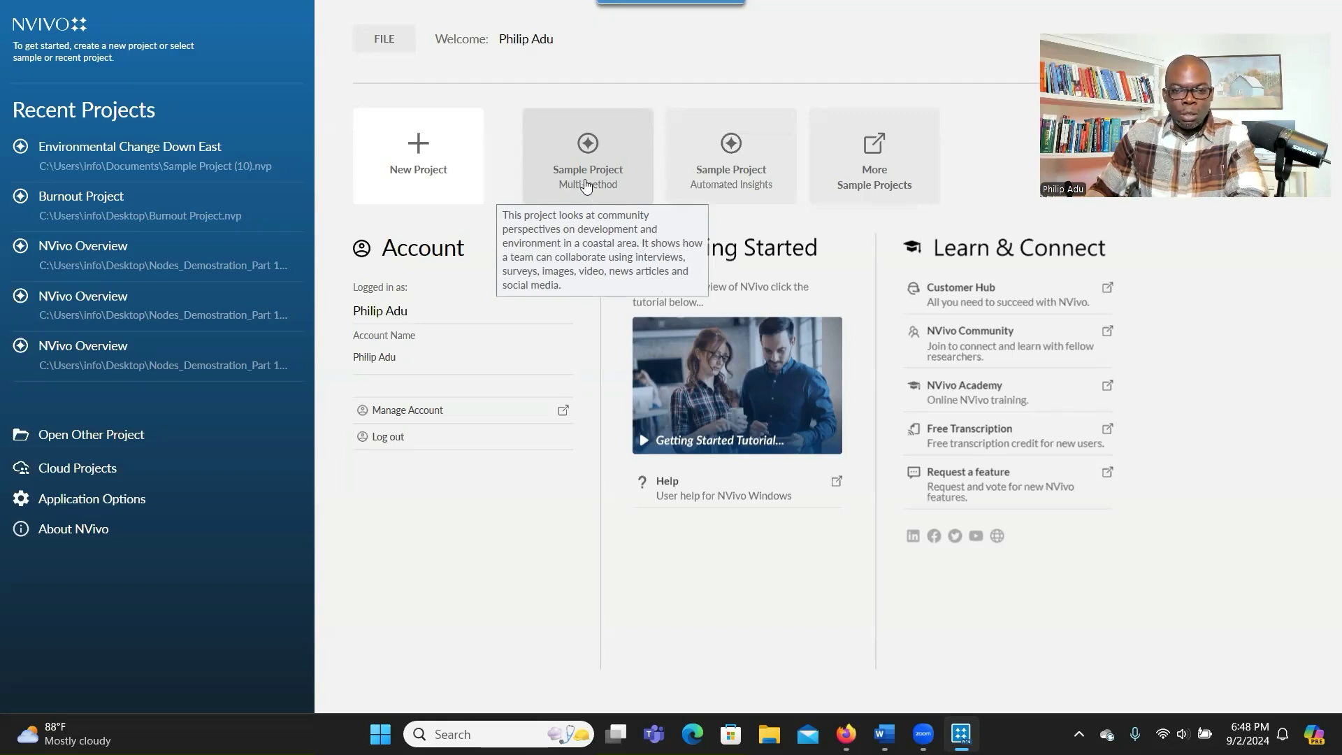
left_click(585, 181)
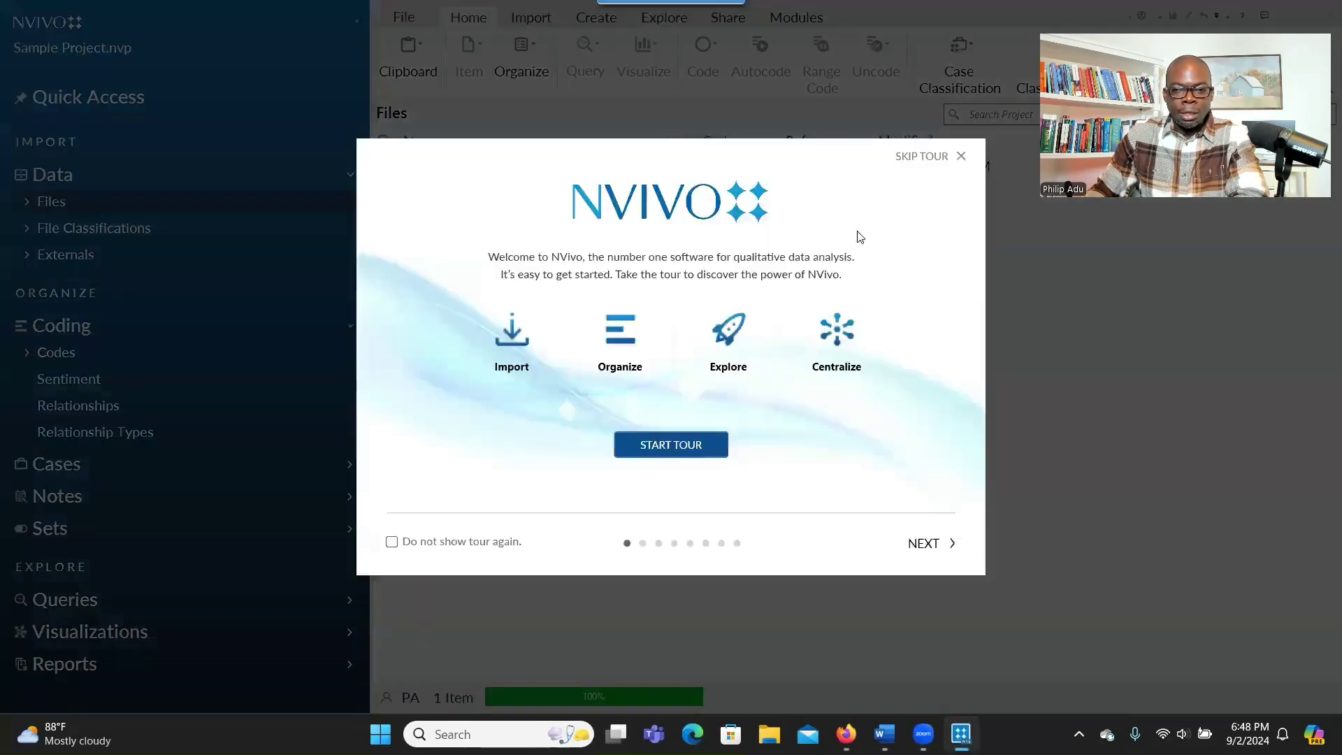
left_click(961, 153)
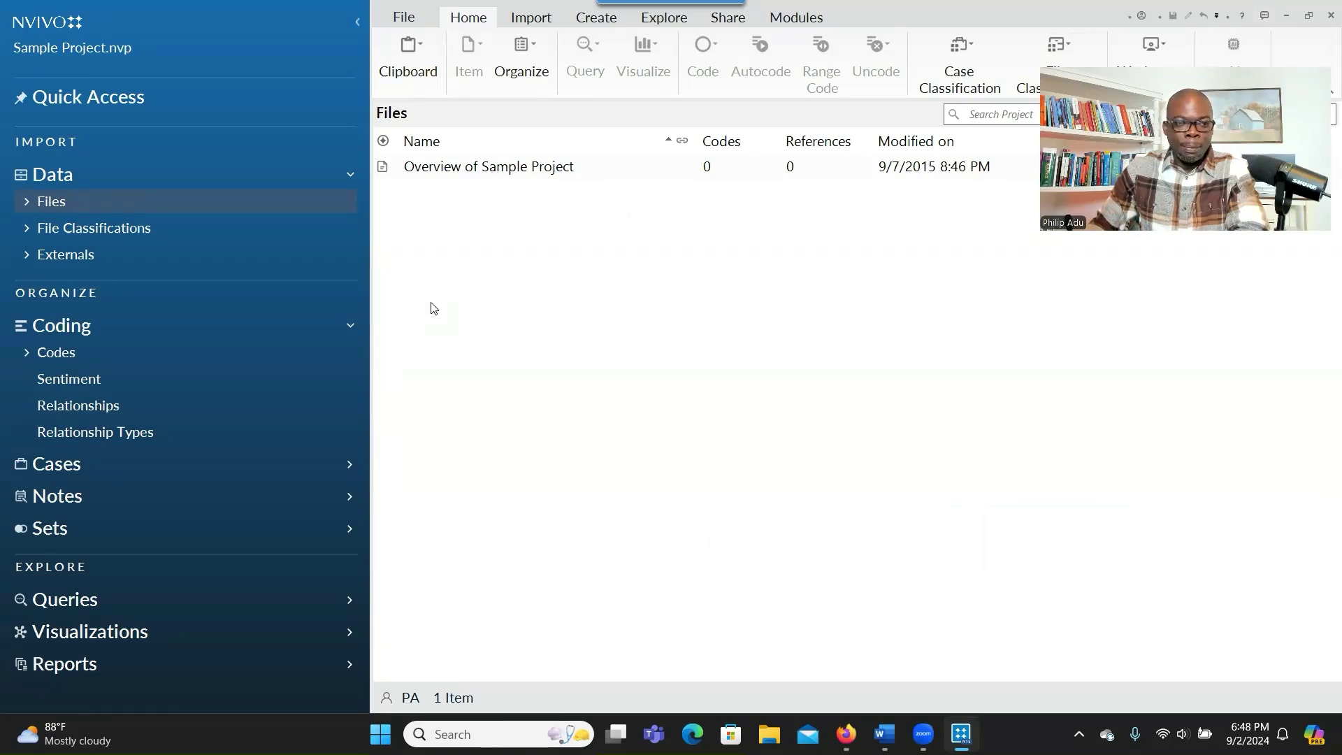
- Open Barbara's transcript from Files > Interviews and widen the document pane
left_click(27, 201)
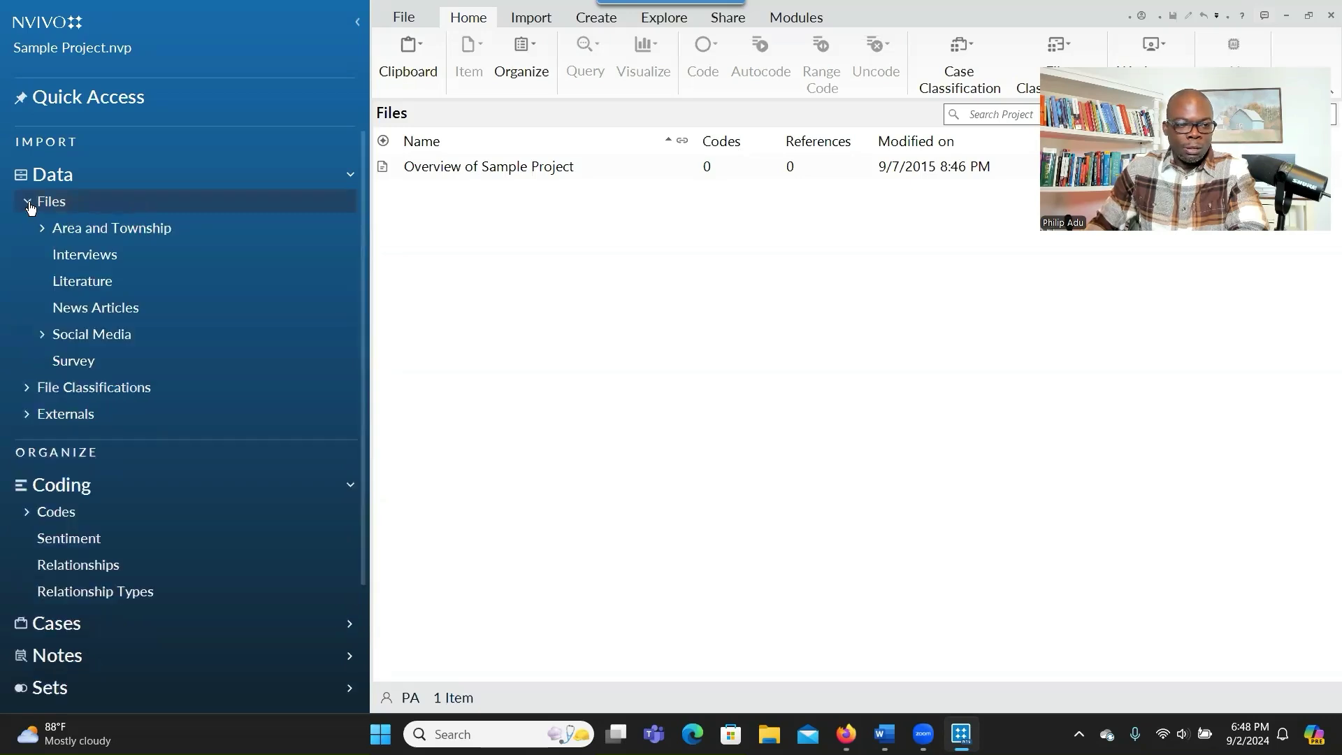
left_click(84, 255)
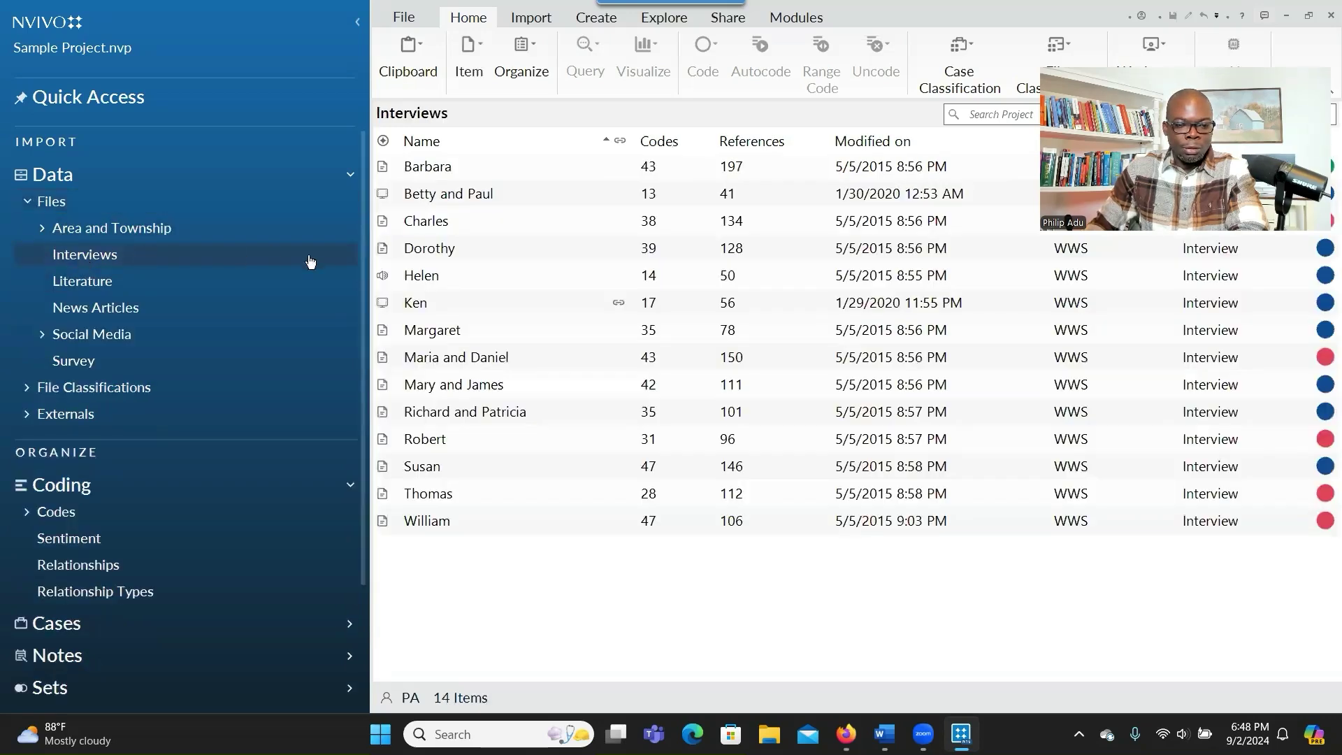
left_click(427, 174)
double_click(428, 174)
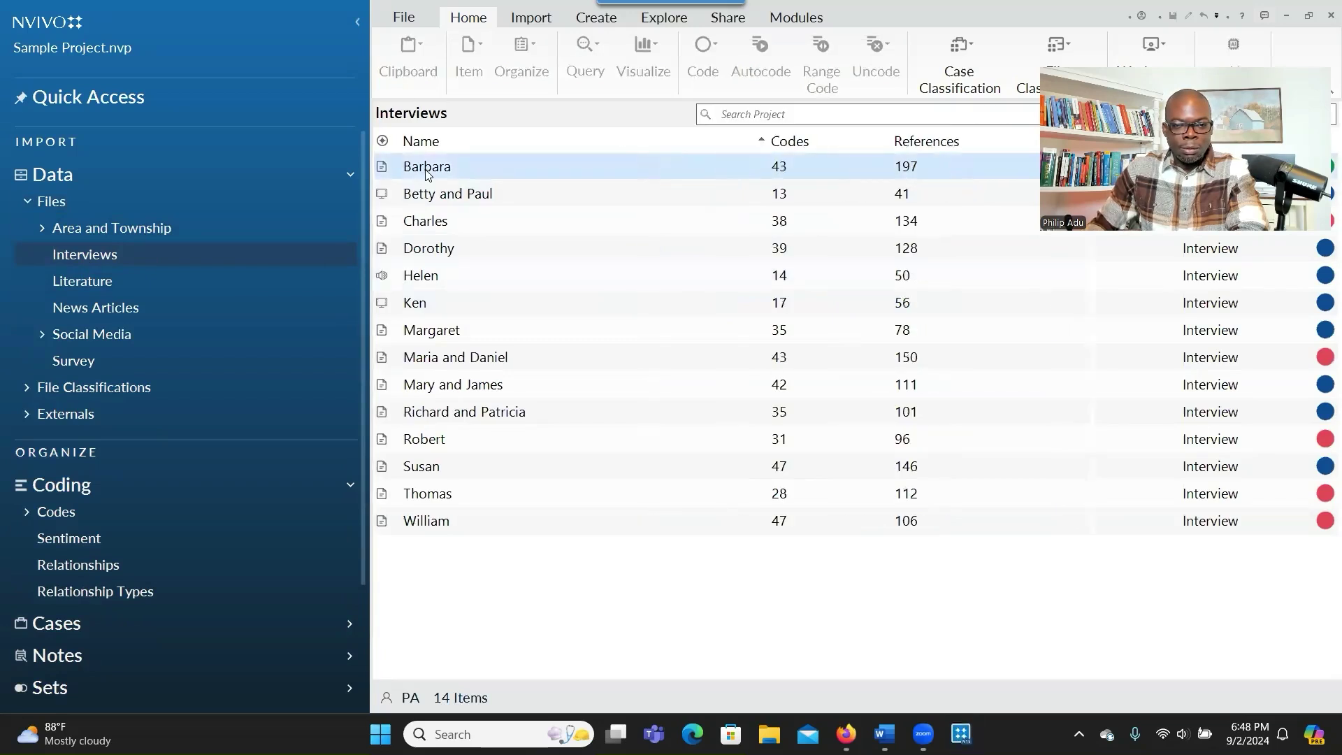
left_click_drag(908, 344, 670, 375)
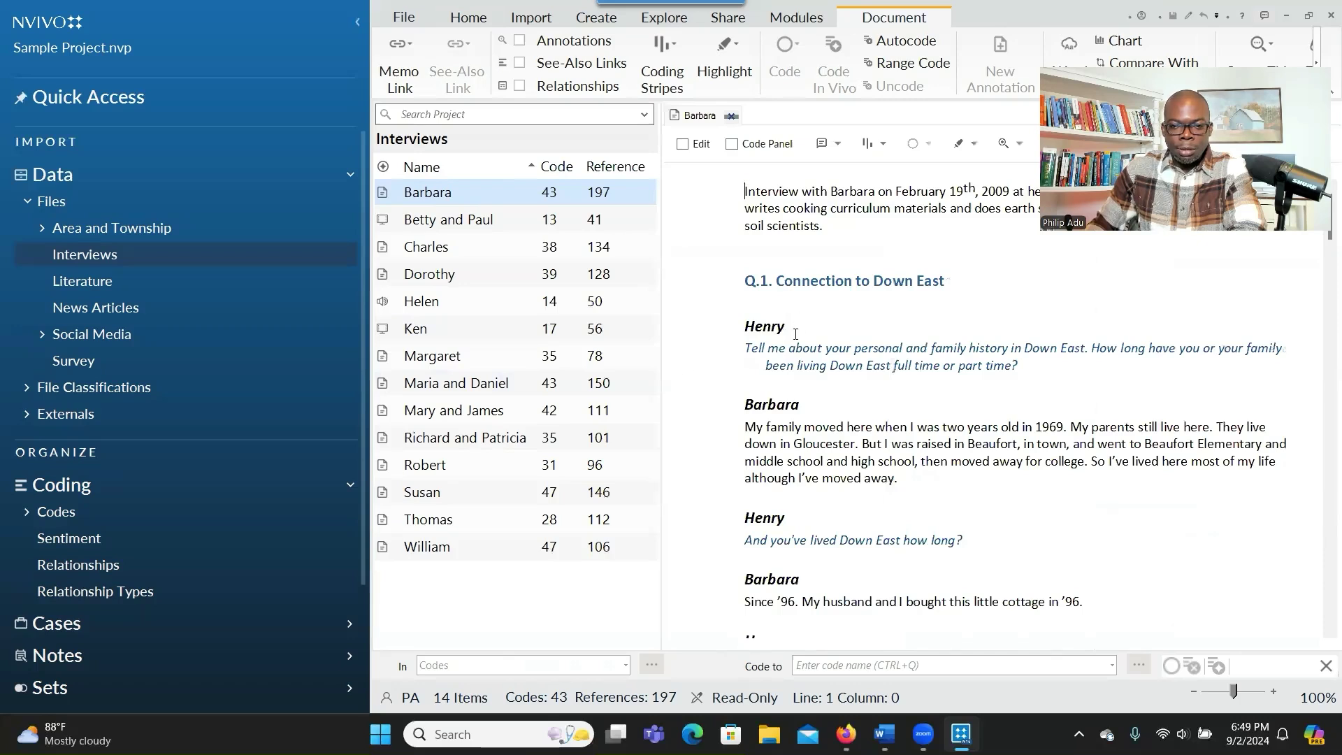
scroll(796, 334, "down", 10)
scroll(795, 334, "up", 10)
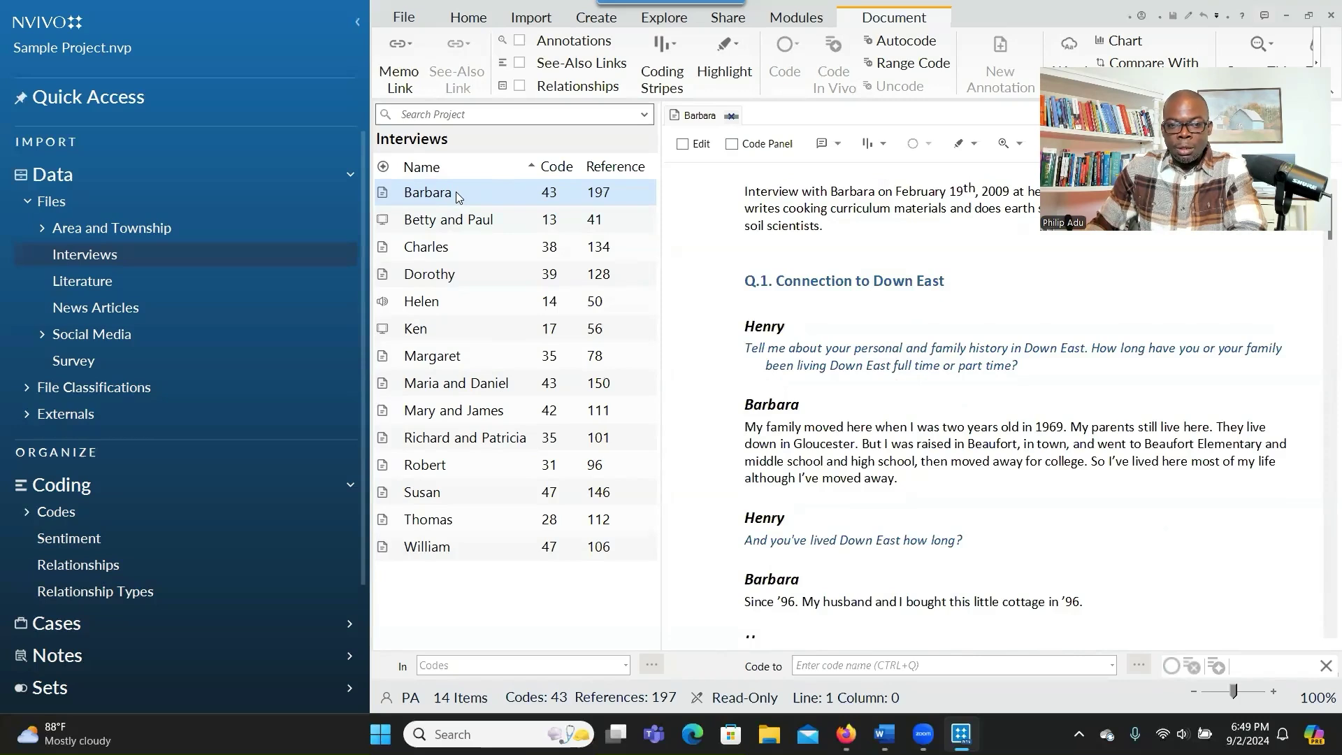
- Request an AI Assistant summary of Barbara's interview and tick the terms confirmation
right_click(457, 195)
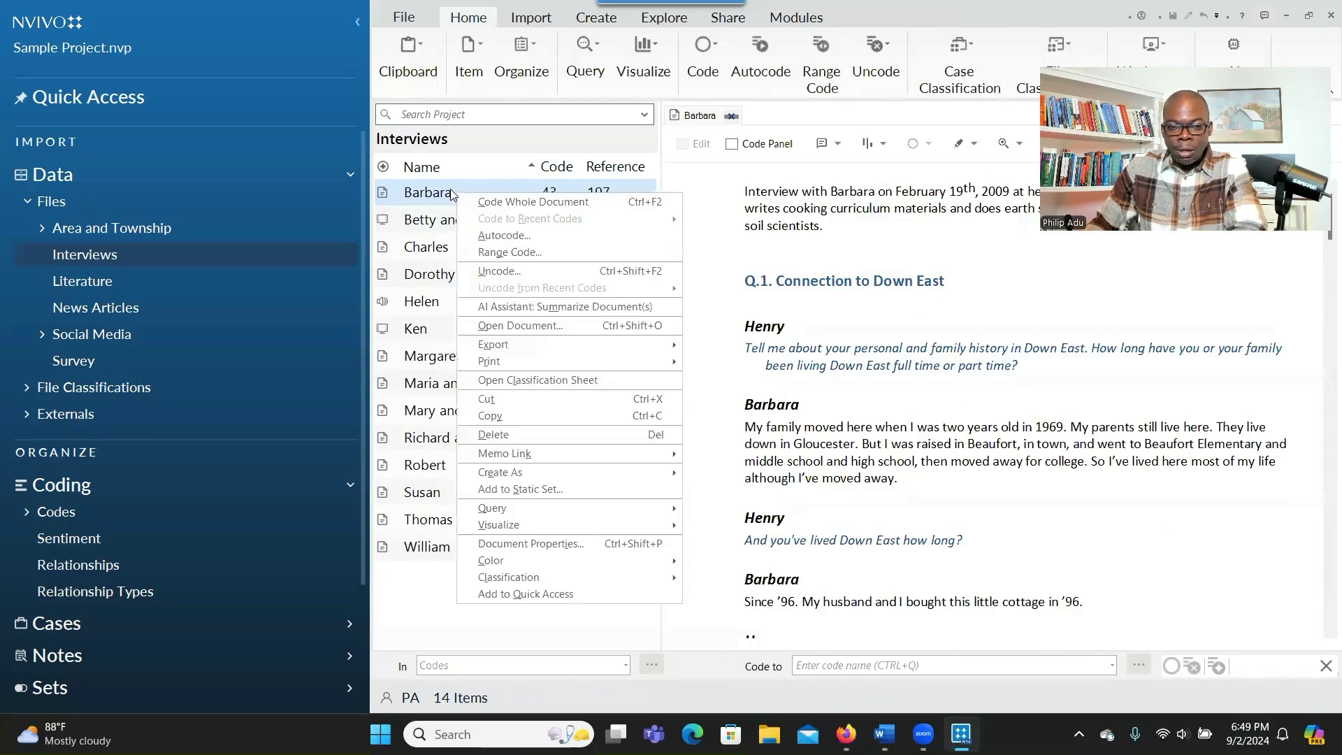
left_click(494, 310)
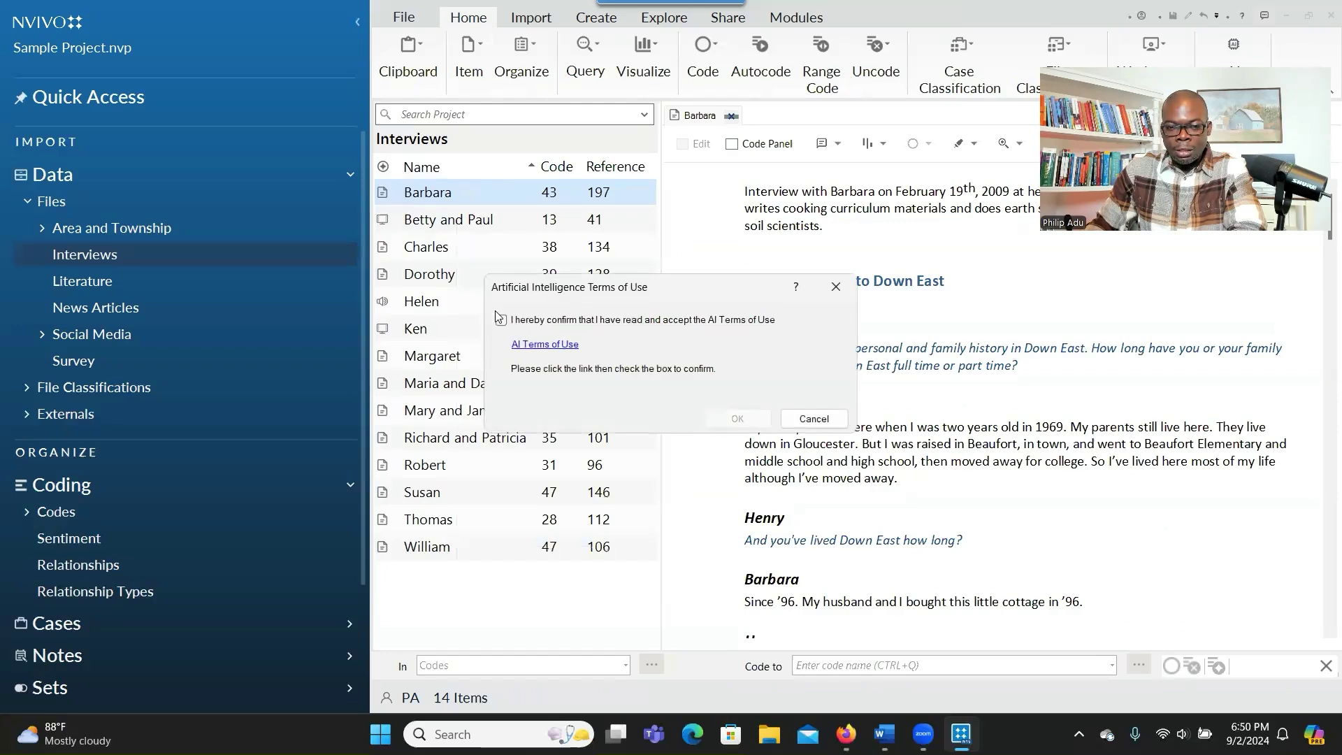
left_click(500, 321)
- Read through the Lumivero AI Terms of Use page in Firefox, then return to NVivo
left_click(561, 347)
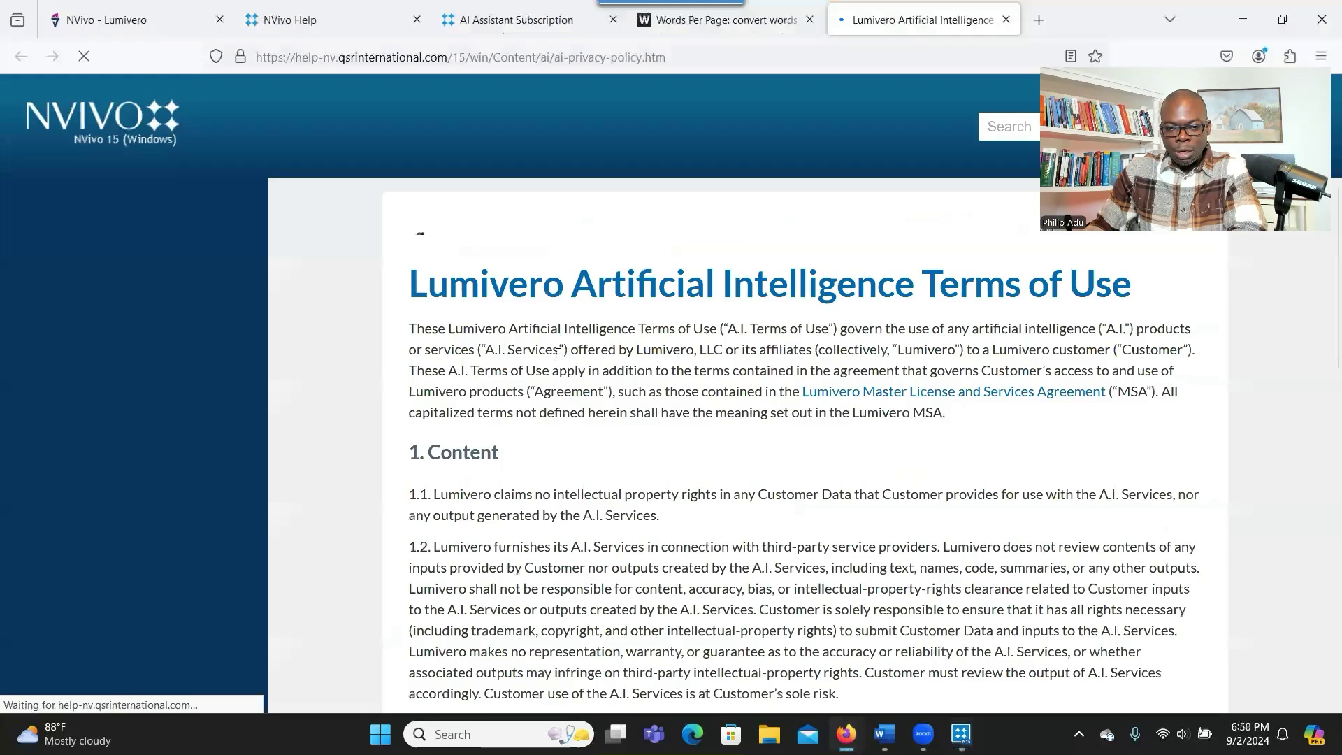
scroll(556, 379, "down", 2)
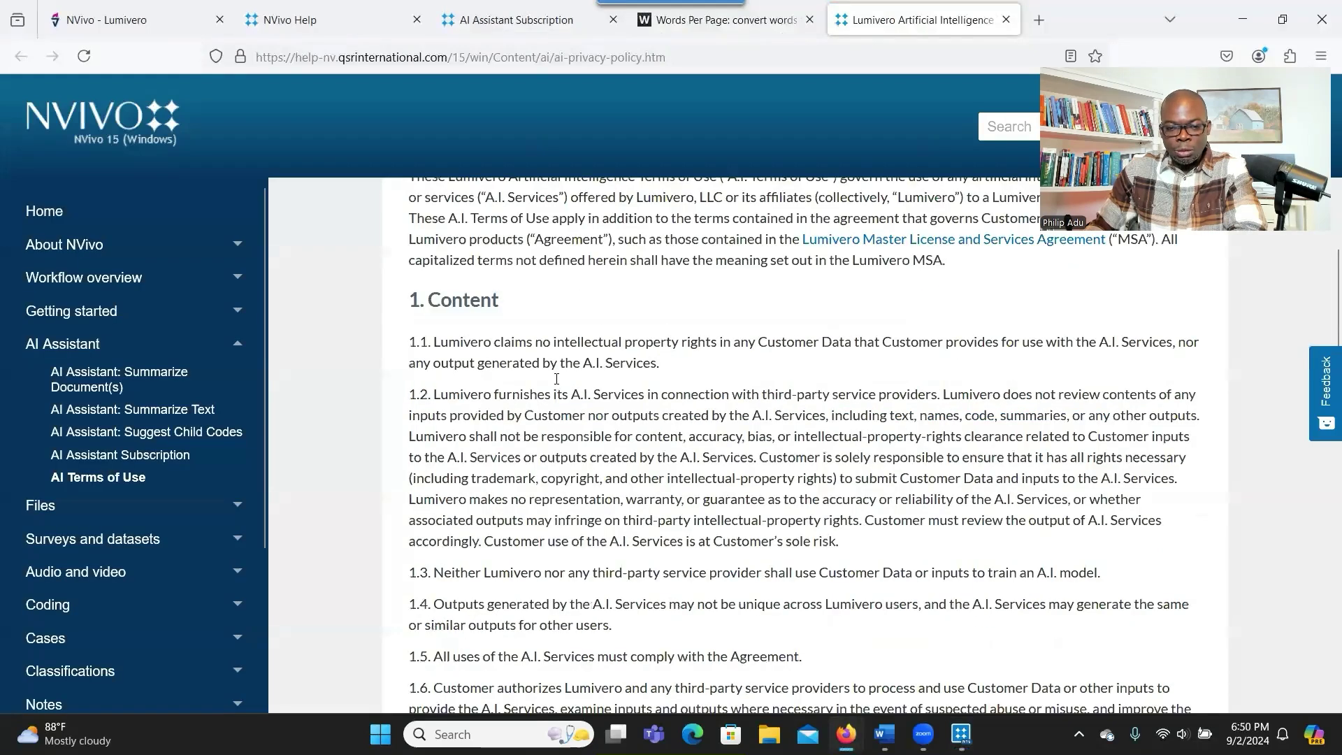
scroll(556, 378, "down", 10)
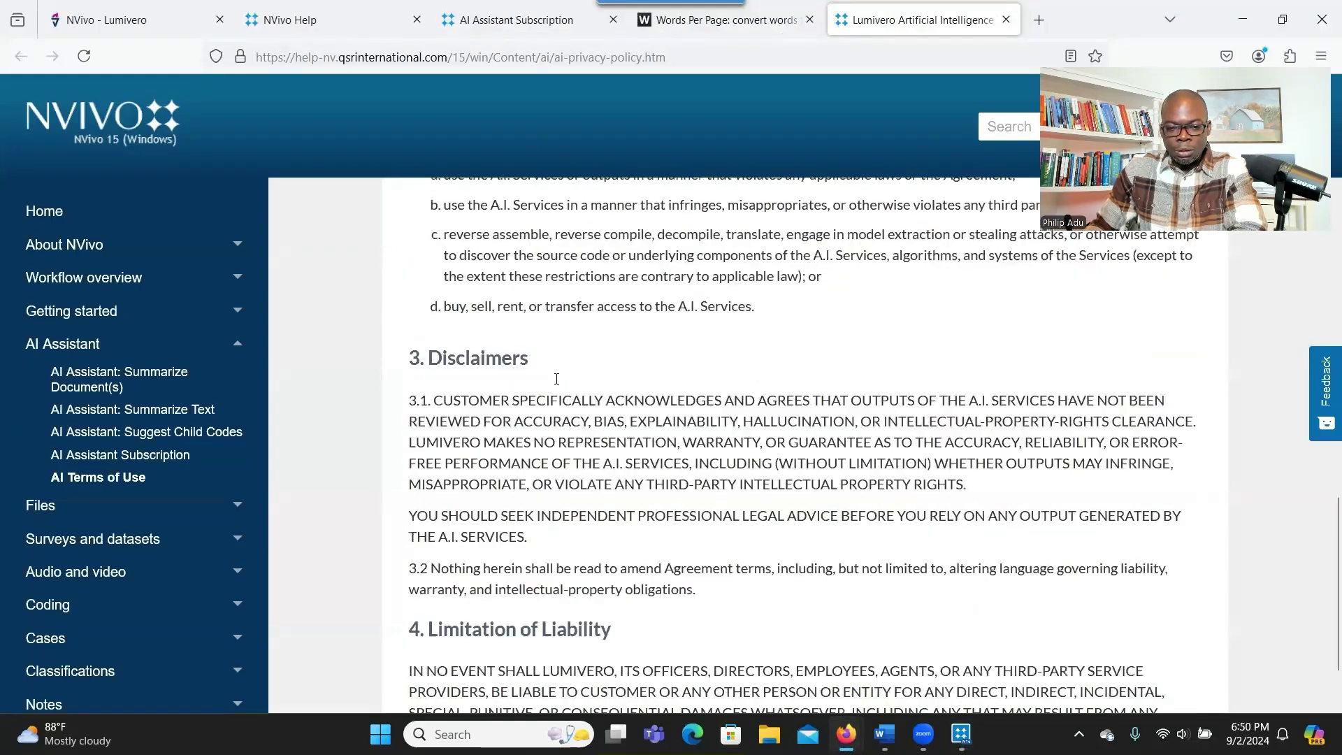
scroll(556, 379, "down", 1)
key("Home")
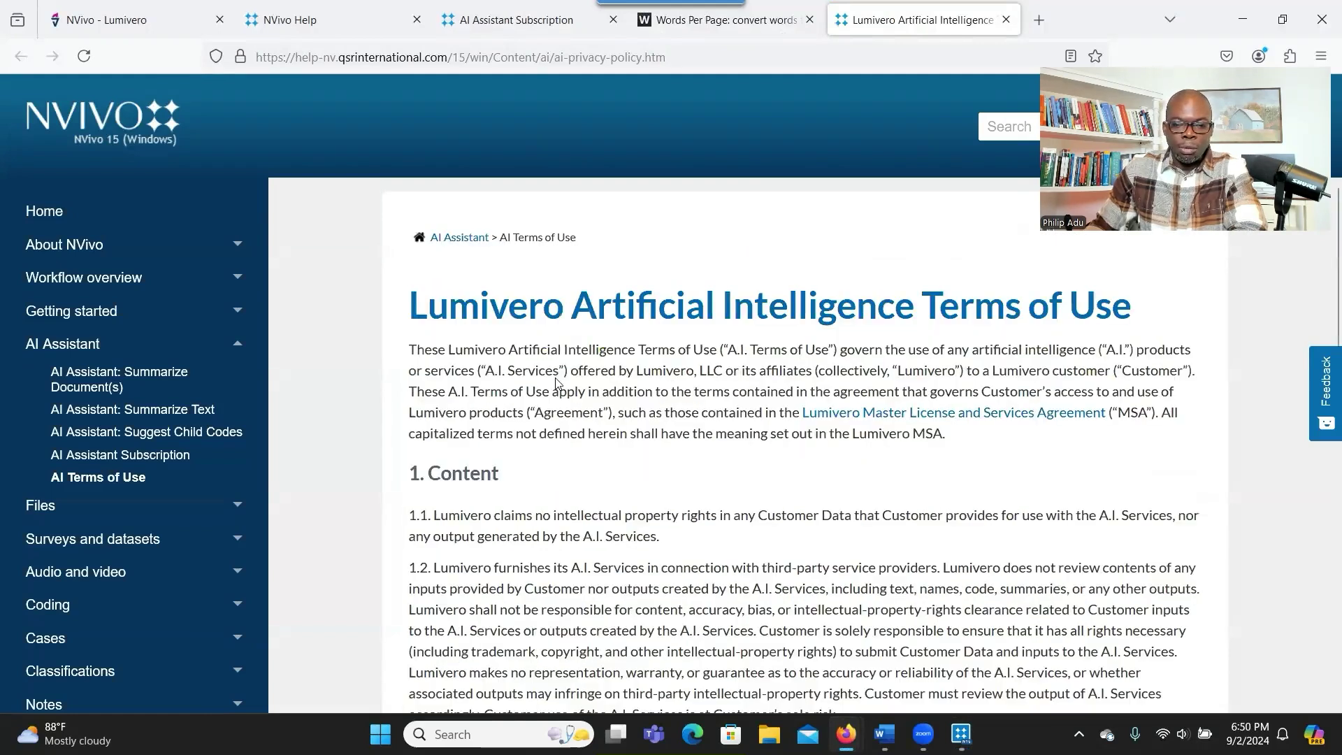
scroll(556, 382, "down", 1)
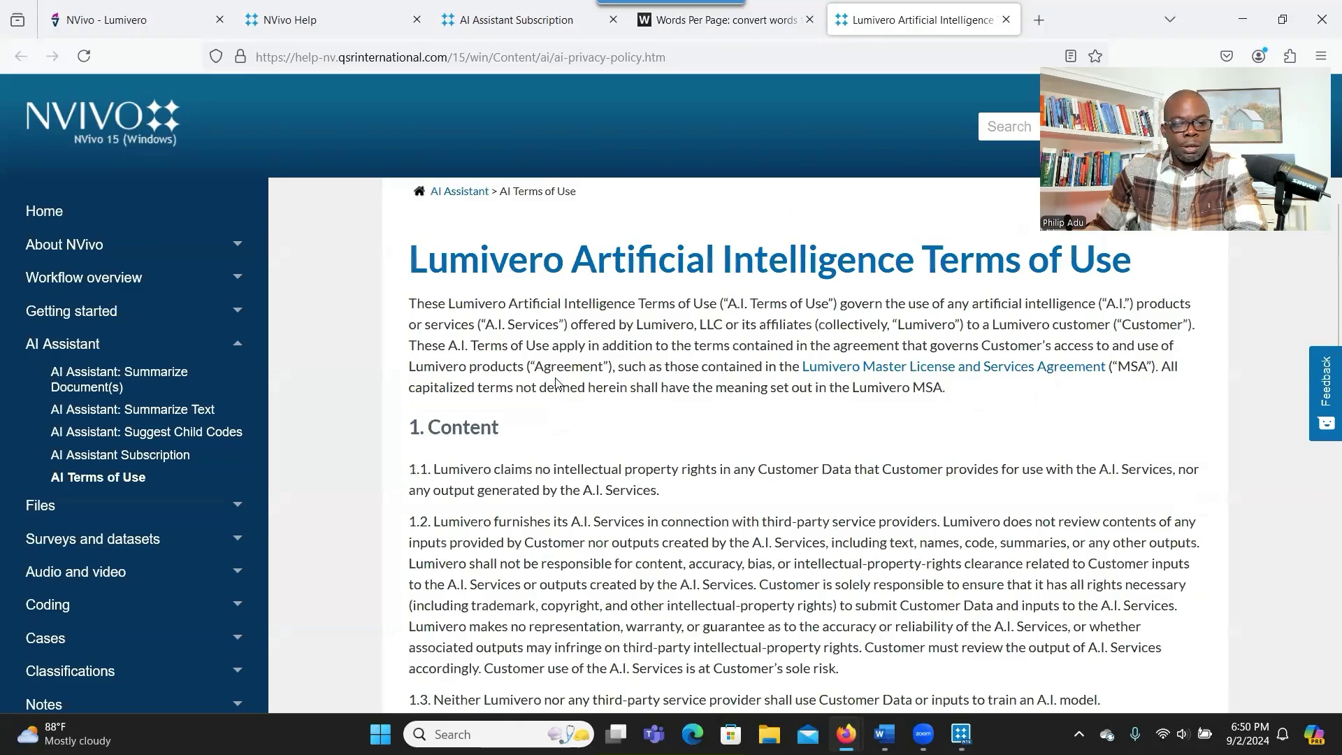
scroll(556, 383, "down", 2)
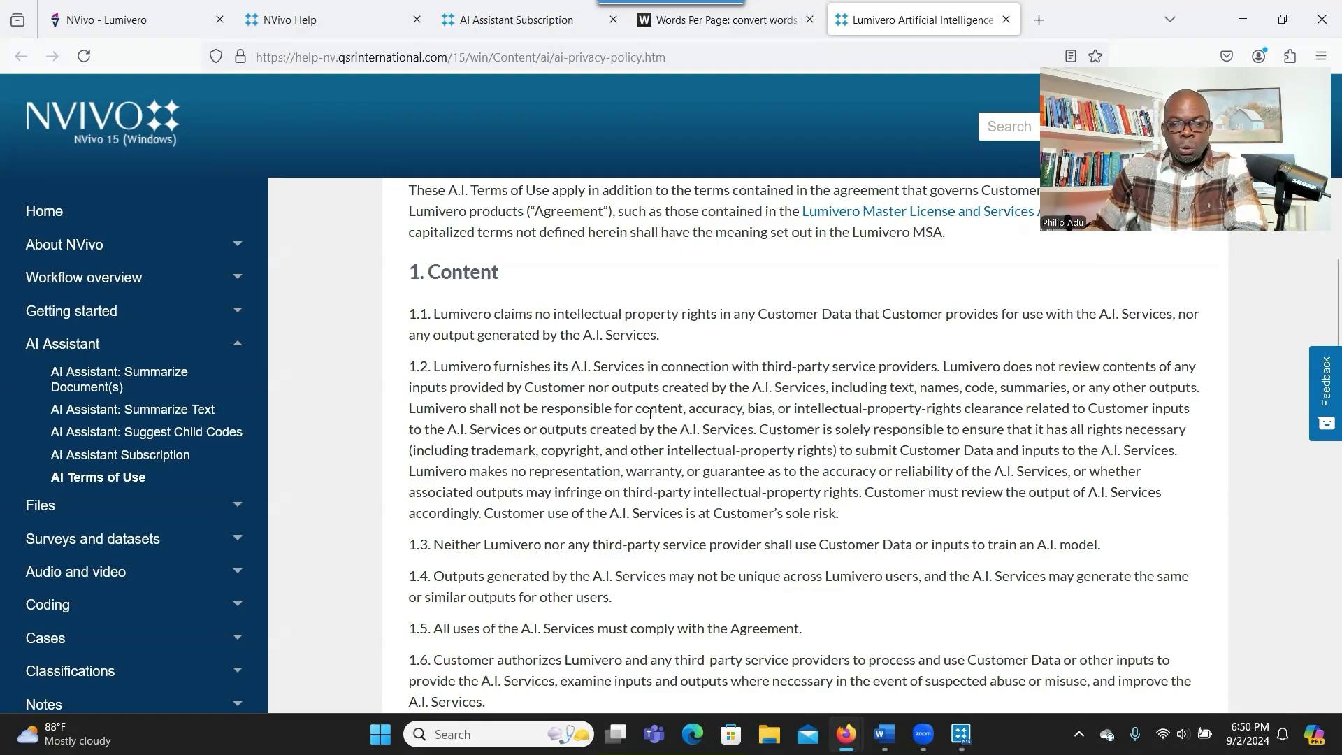
scroll(648, 417, "down", 3)
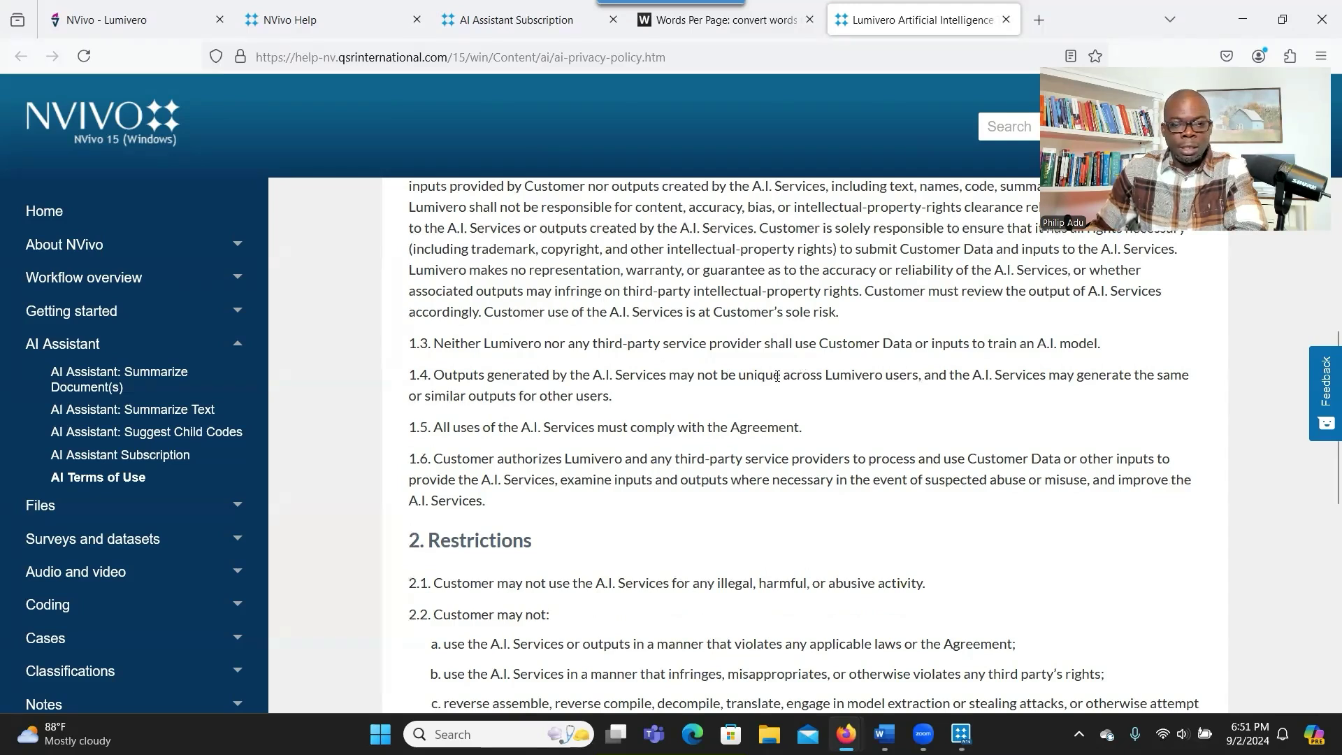
scroll(764, 381, "down", 2)
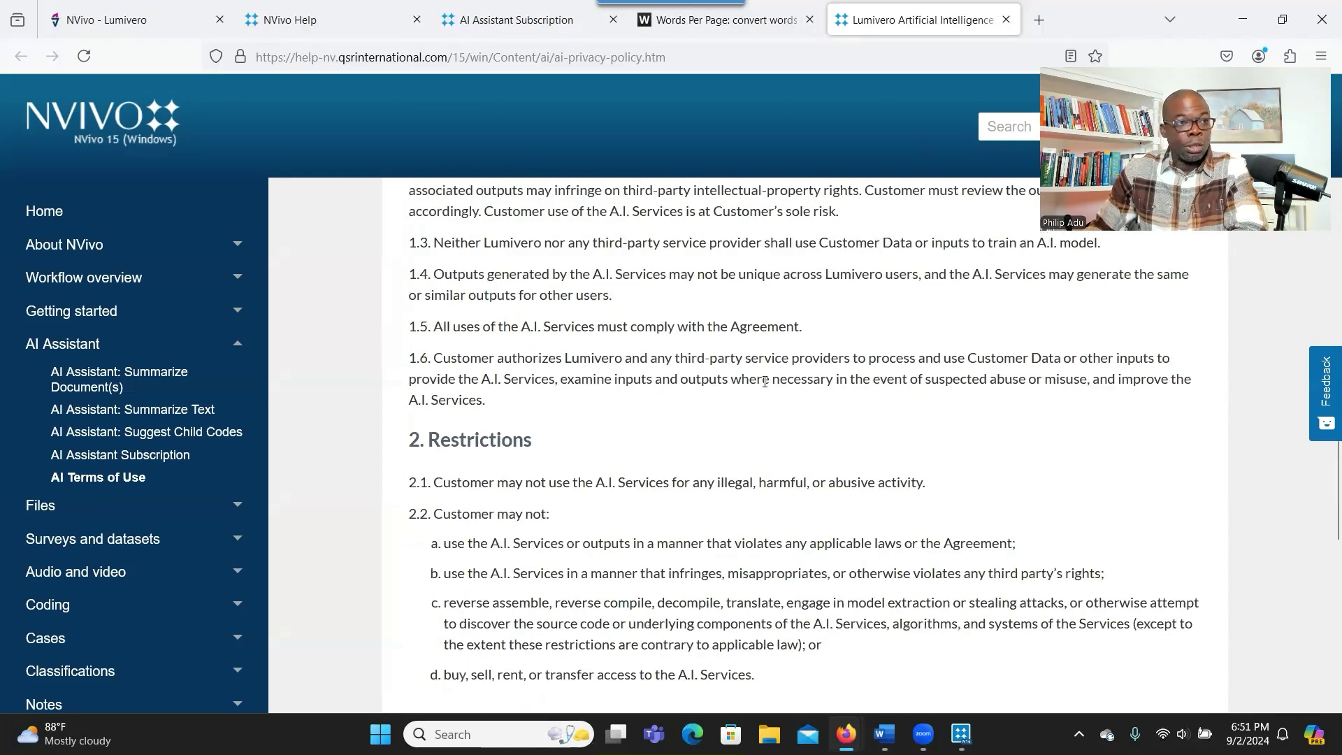
scroll(764, 381, "down", 8)
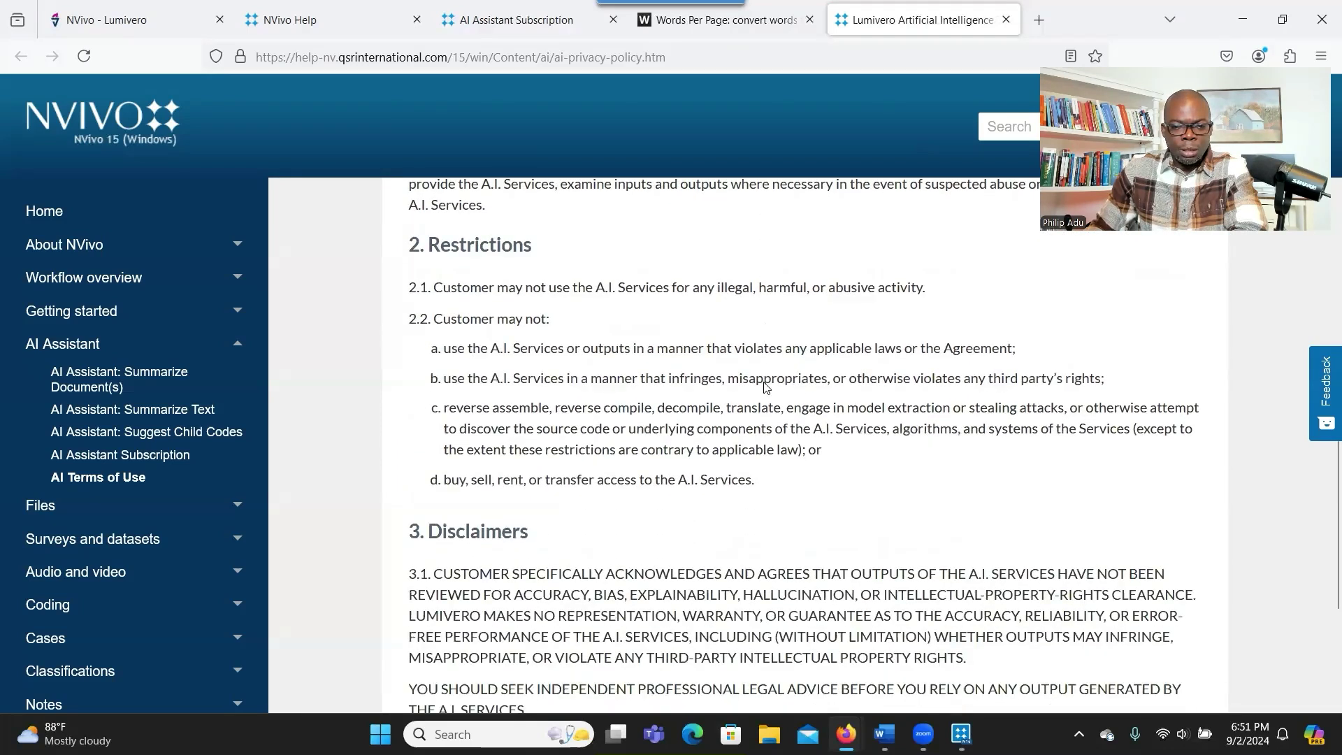
scroll(764, 381, "up", 15)
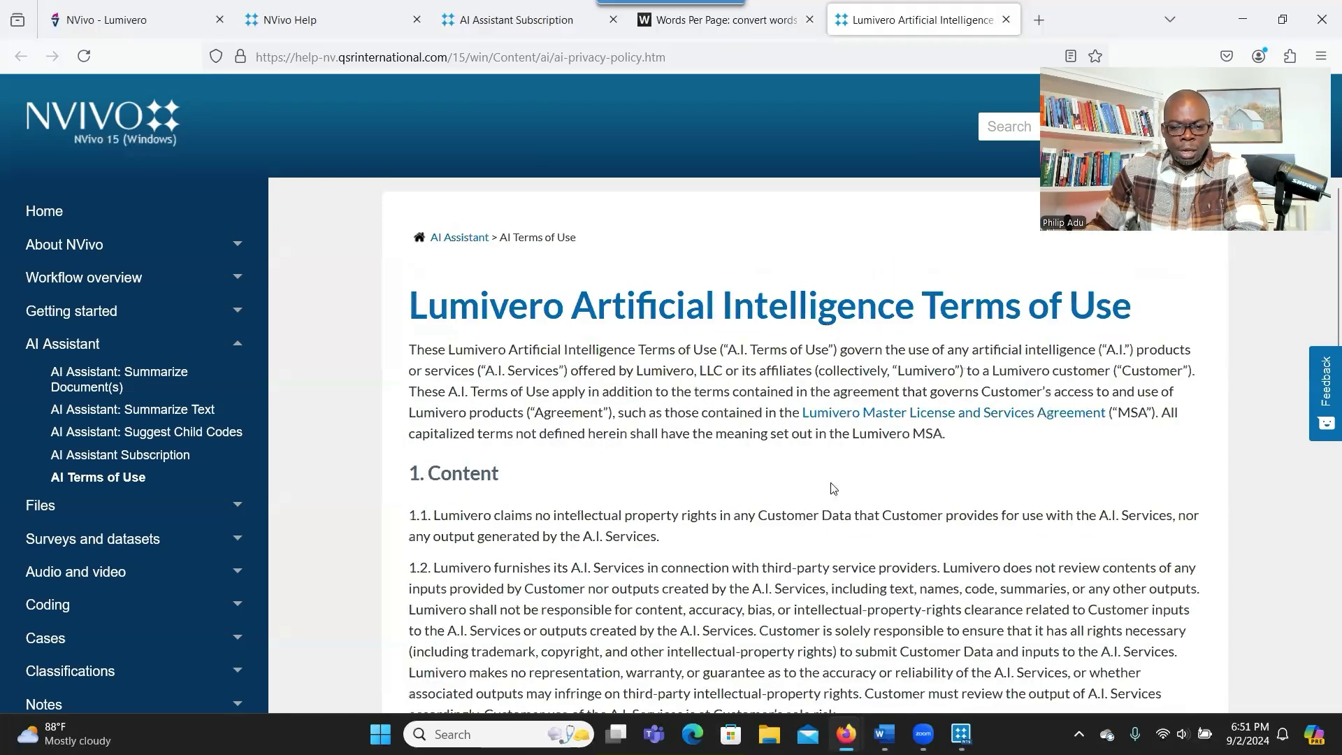
left_click(961, 733)
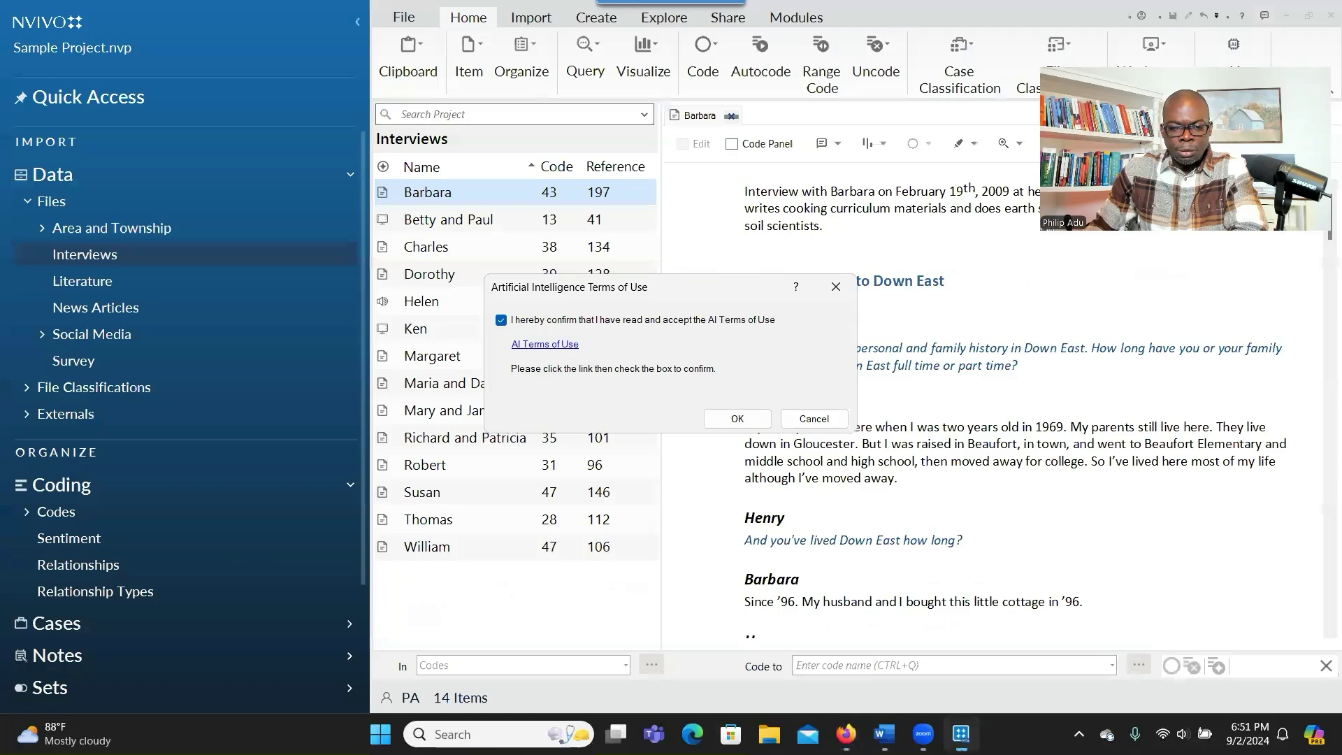
- Accept the Artificial Intelligence Terms of Use with OK
left_click(740, 420)
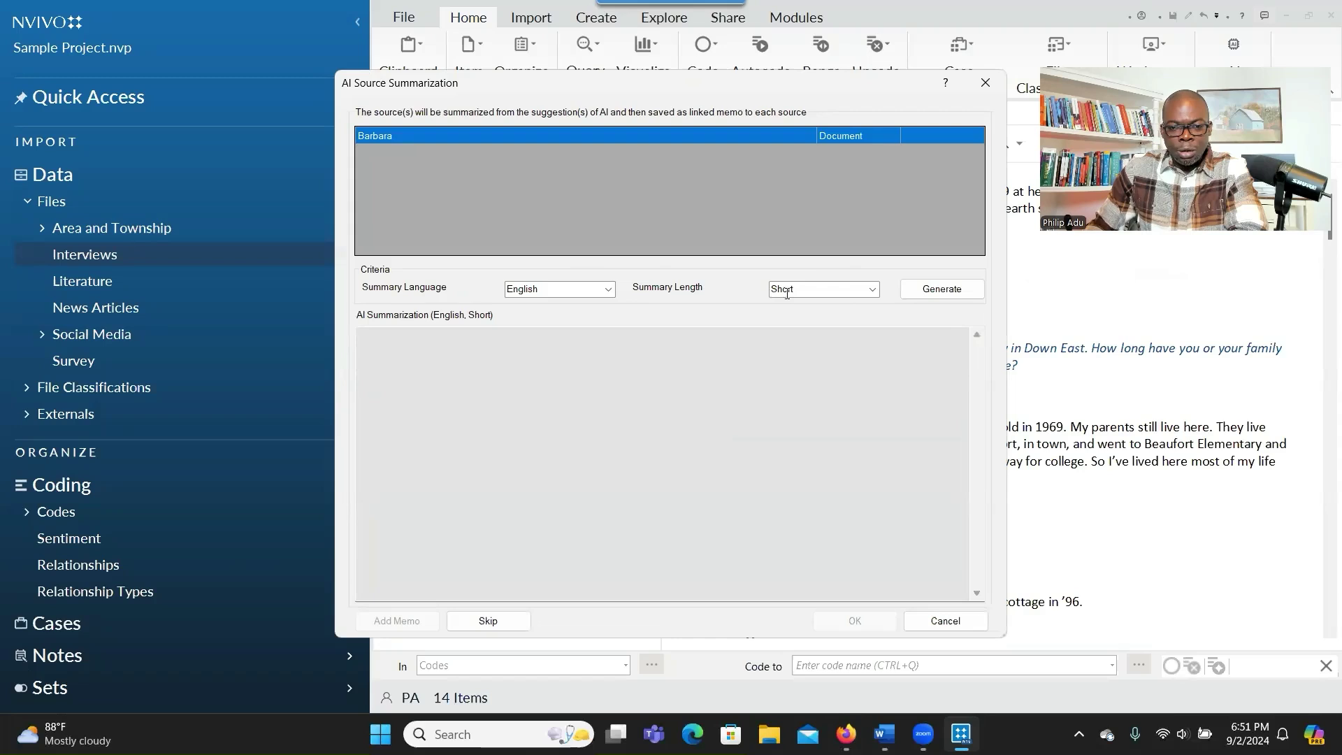
- Generate a Short-length, English AI summary of Barbara's interview
left_click(607, 289)
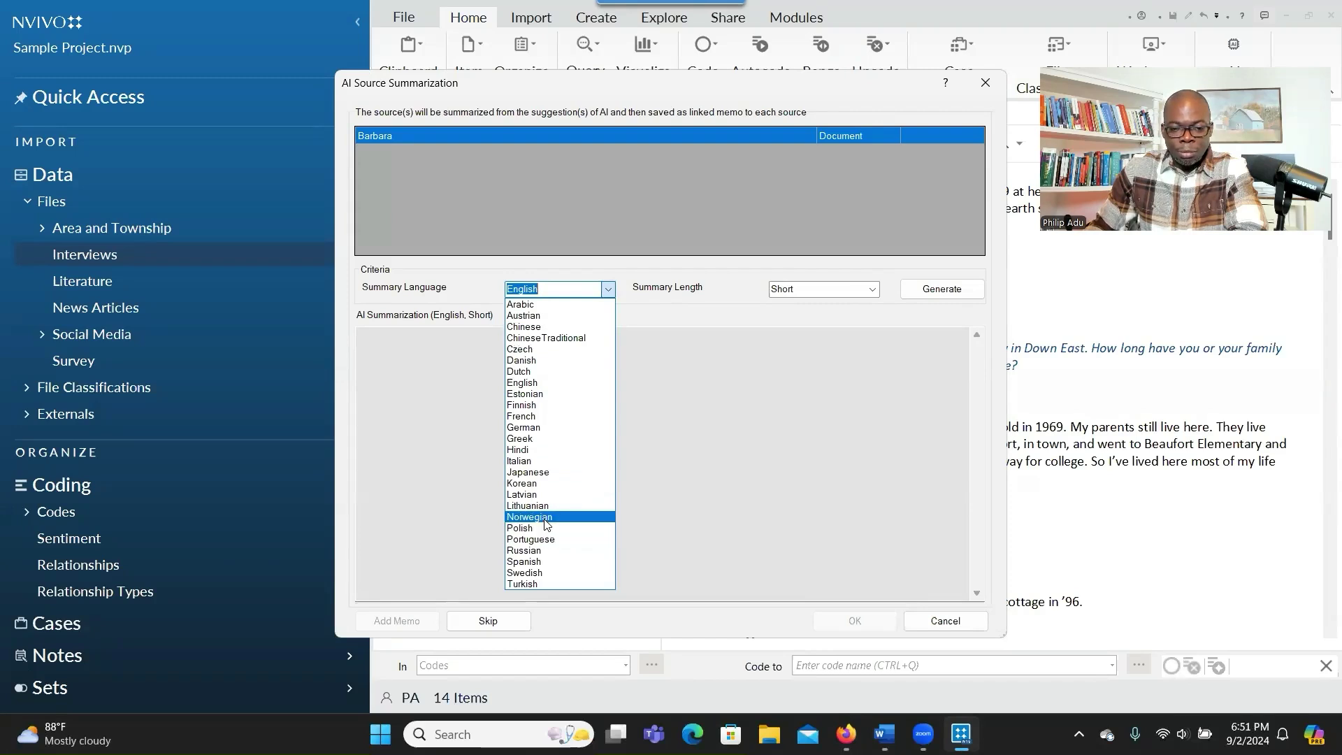
left_click(548, 383)
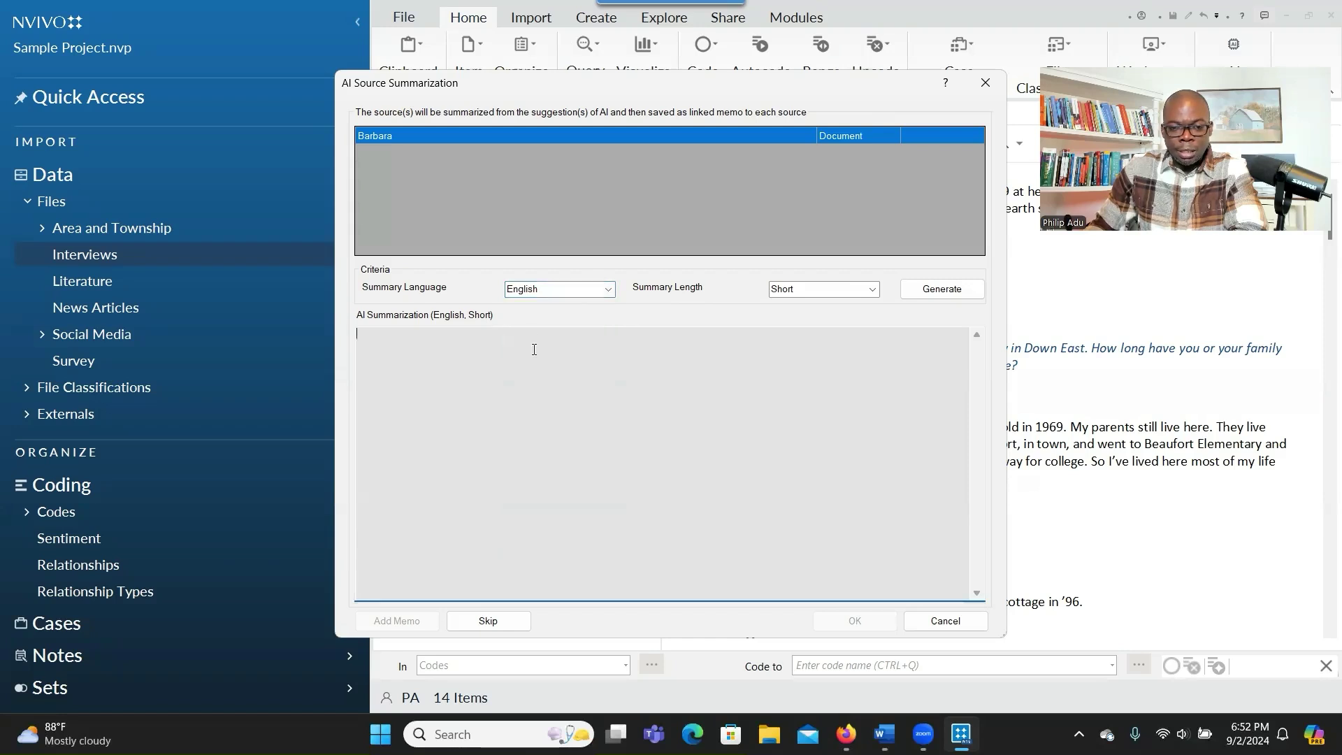
left_click(872, 294)
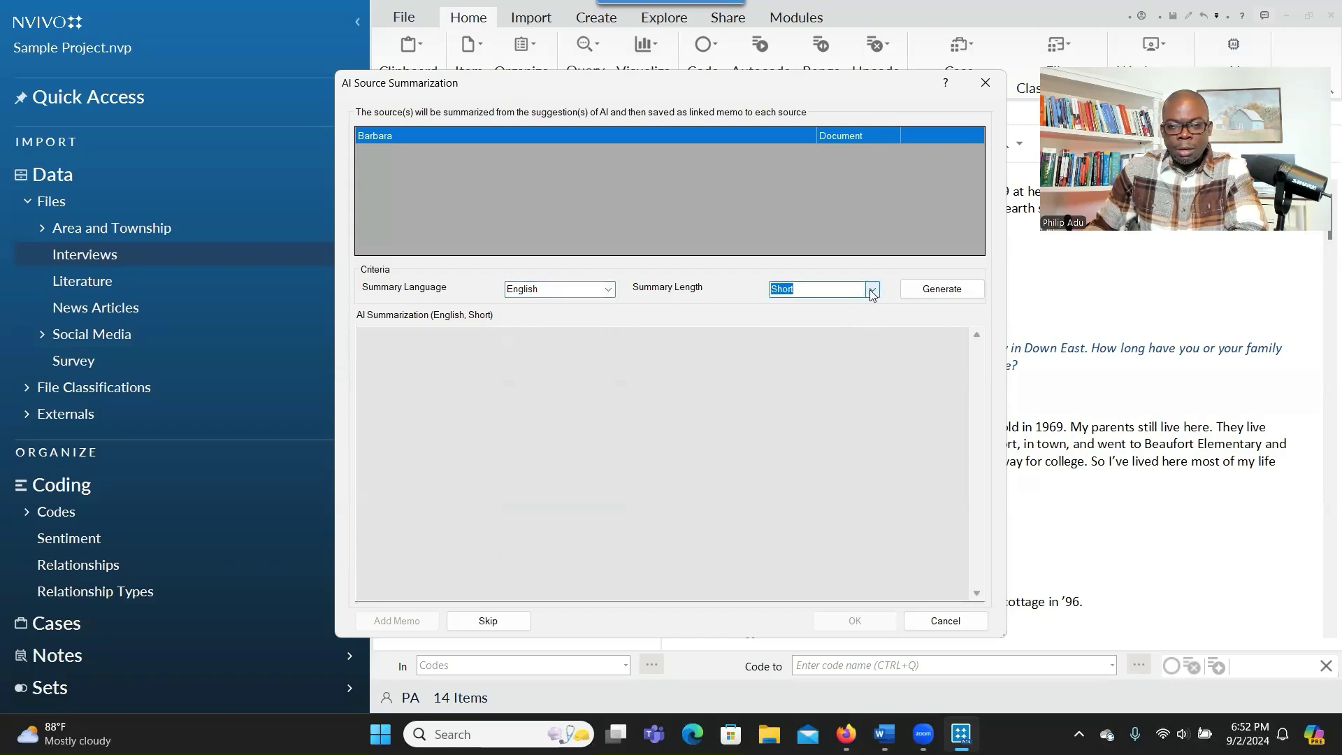
left_click(872, 294)
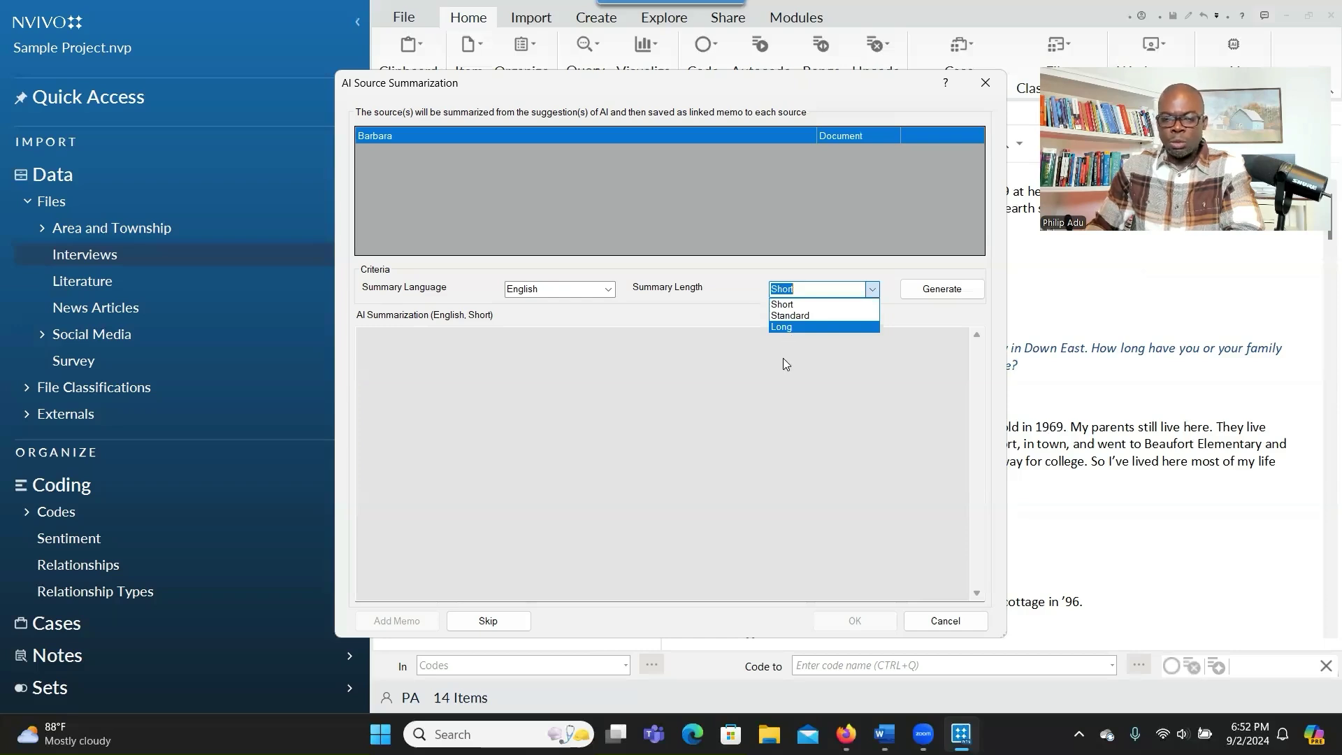
left_click(797, 306)
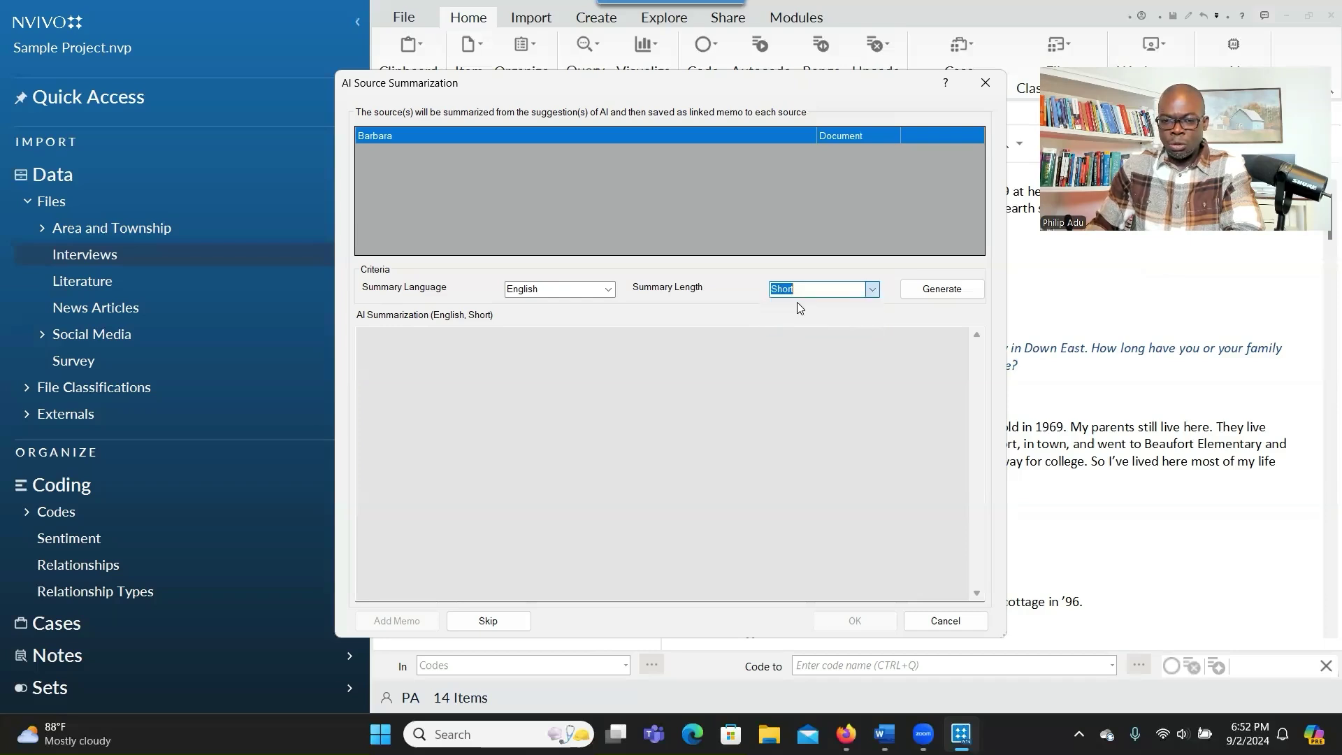
left_click(927, 292)
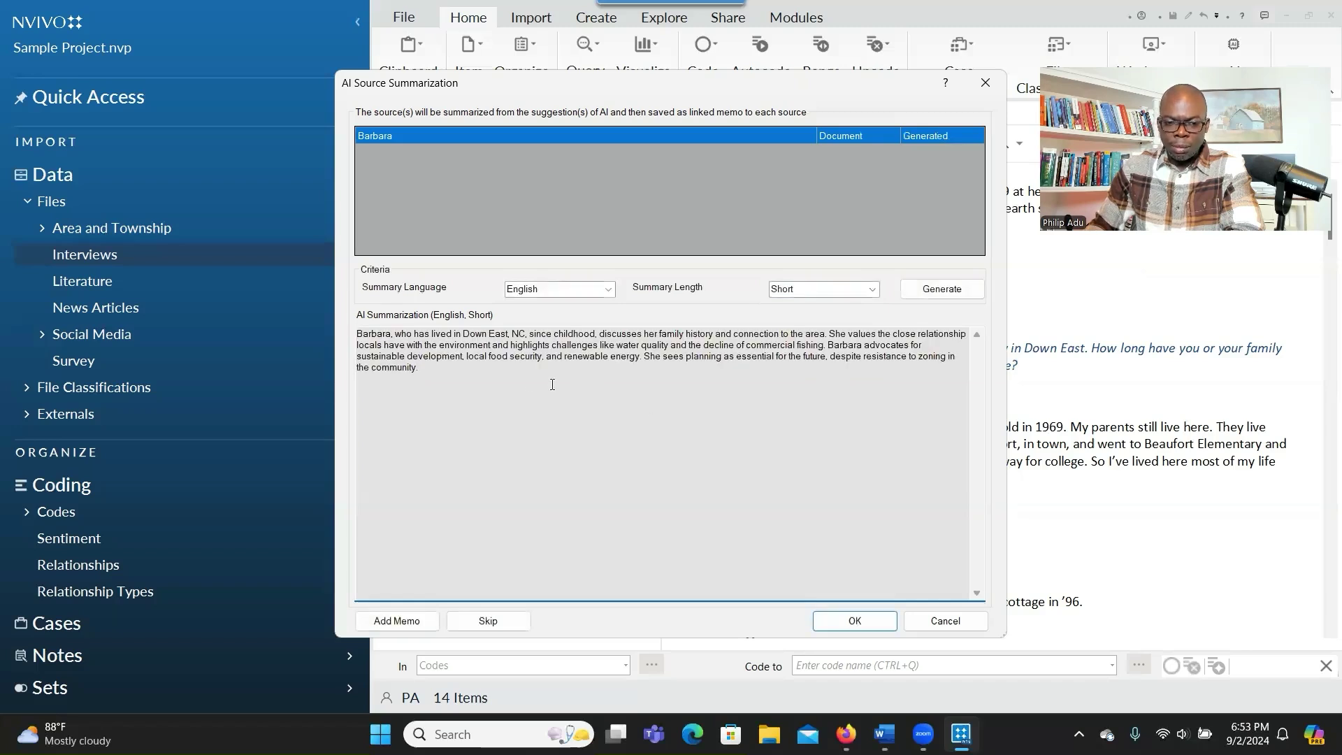
- Copy Barbara's short summary and paste it into a new blank Word document
left_click_drag(449, 375, 357, 330)
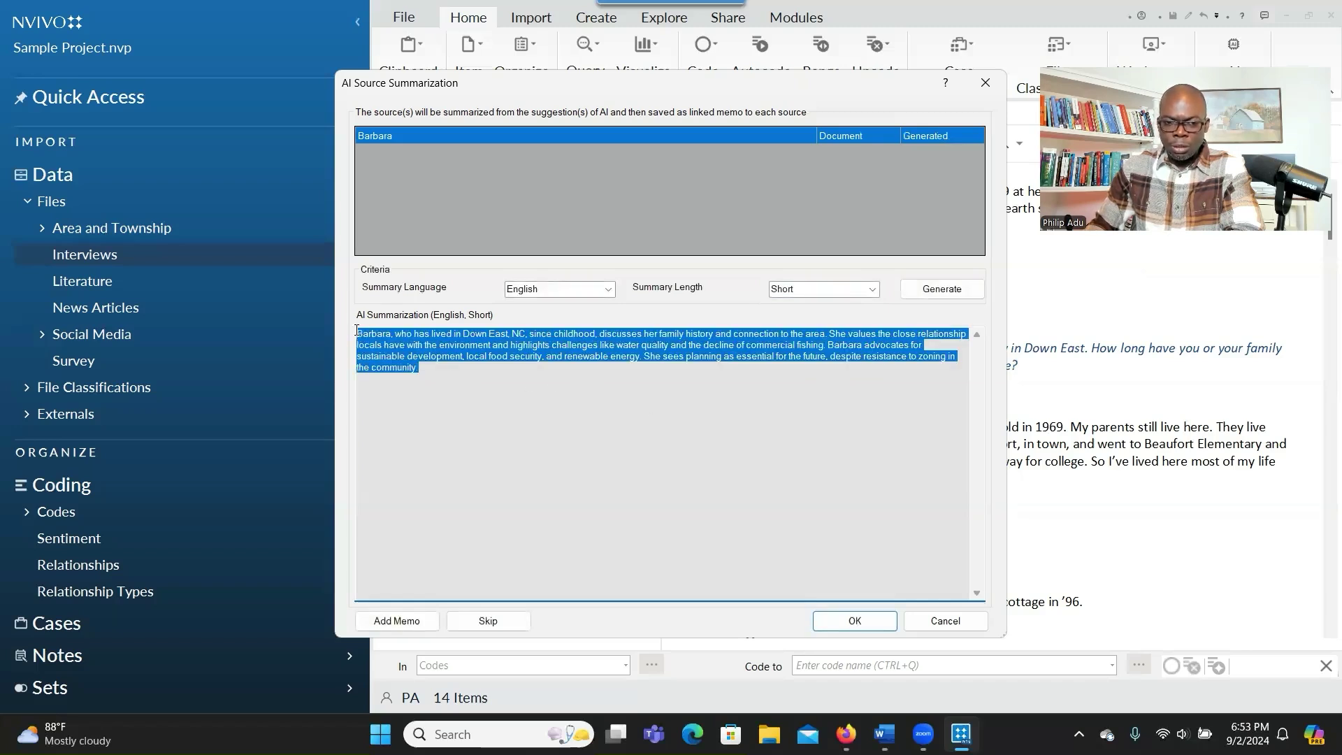
right_click(399, 344)
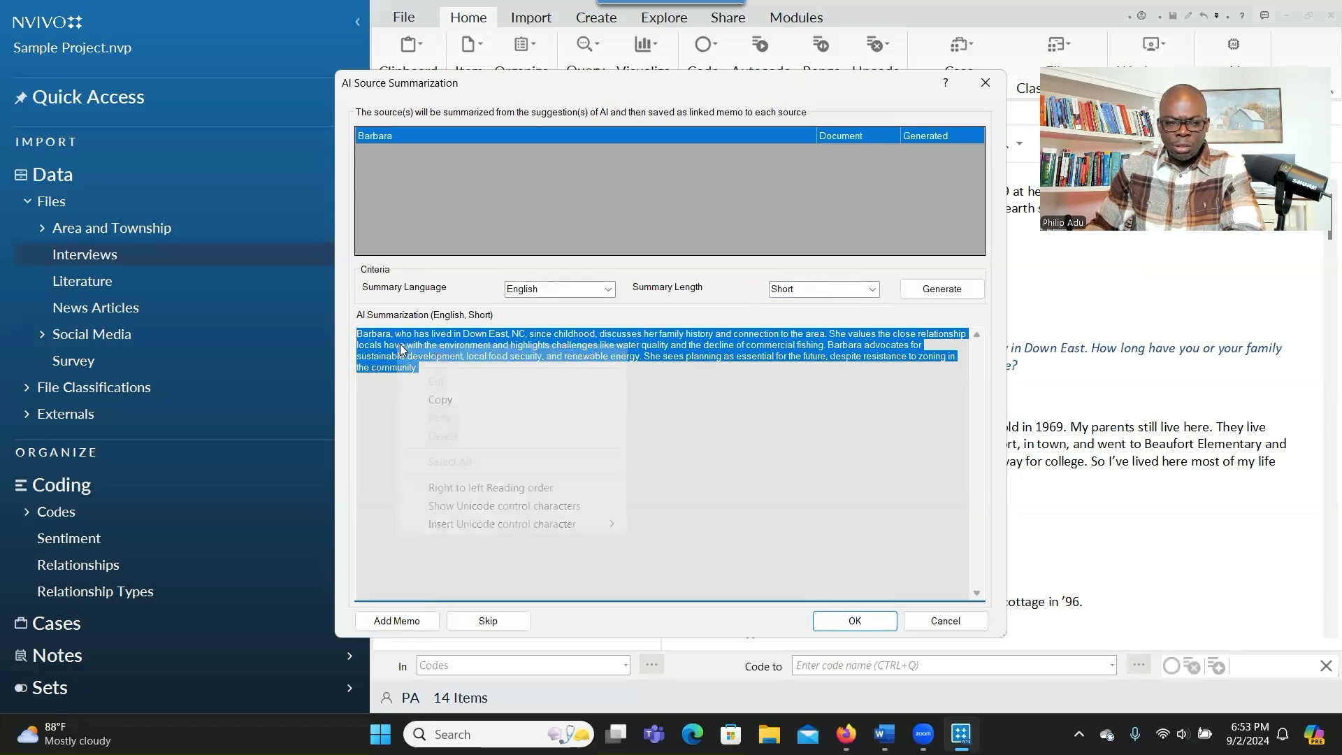
left_click(440, 399)
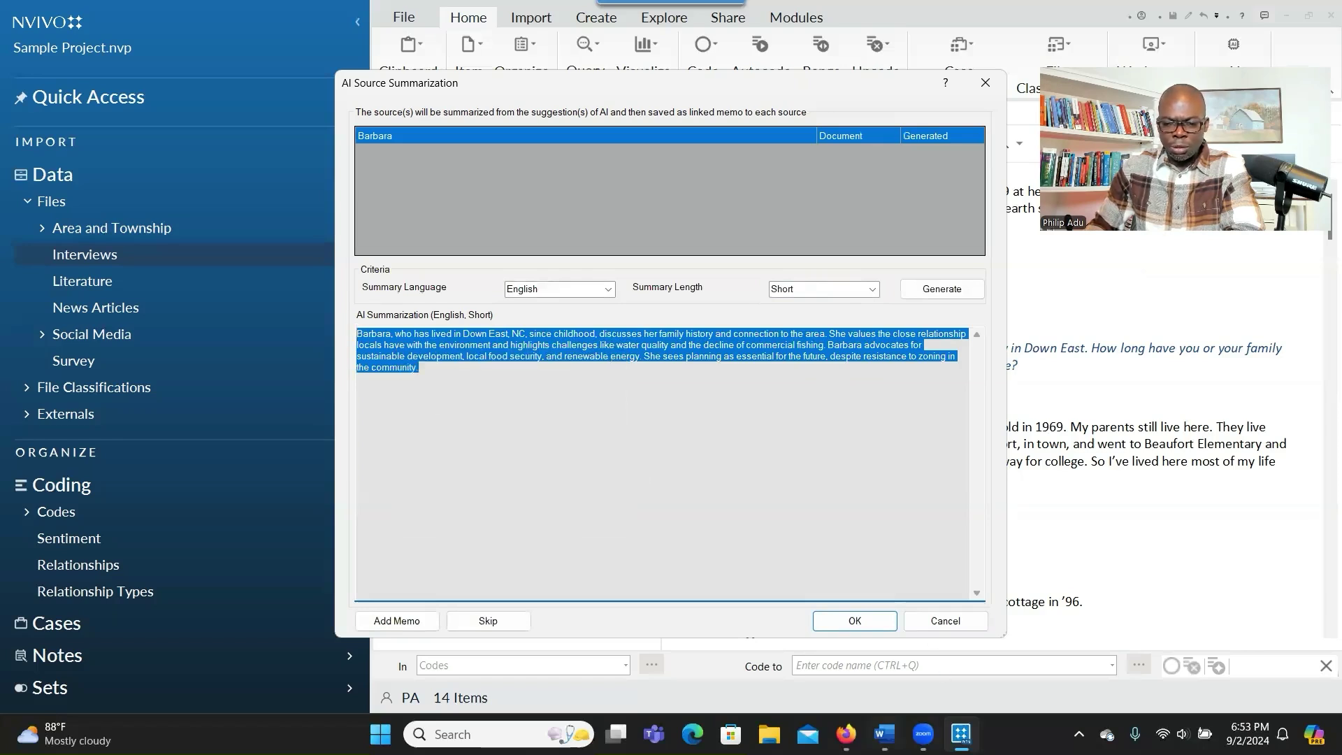
mouse_move(884, 734)
left_click(882, 650)
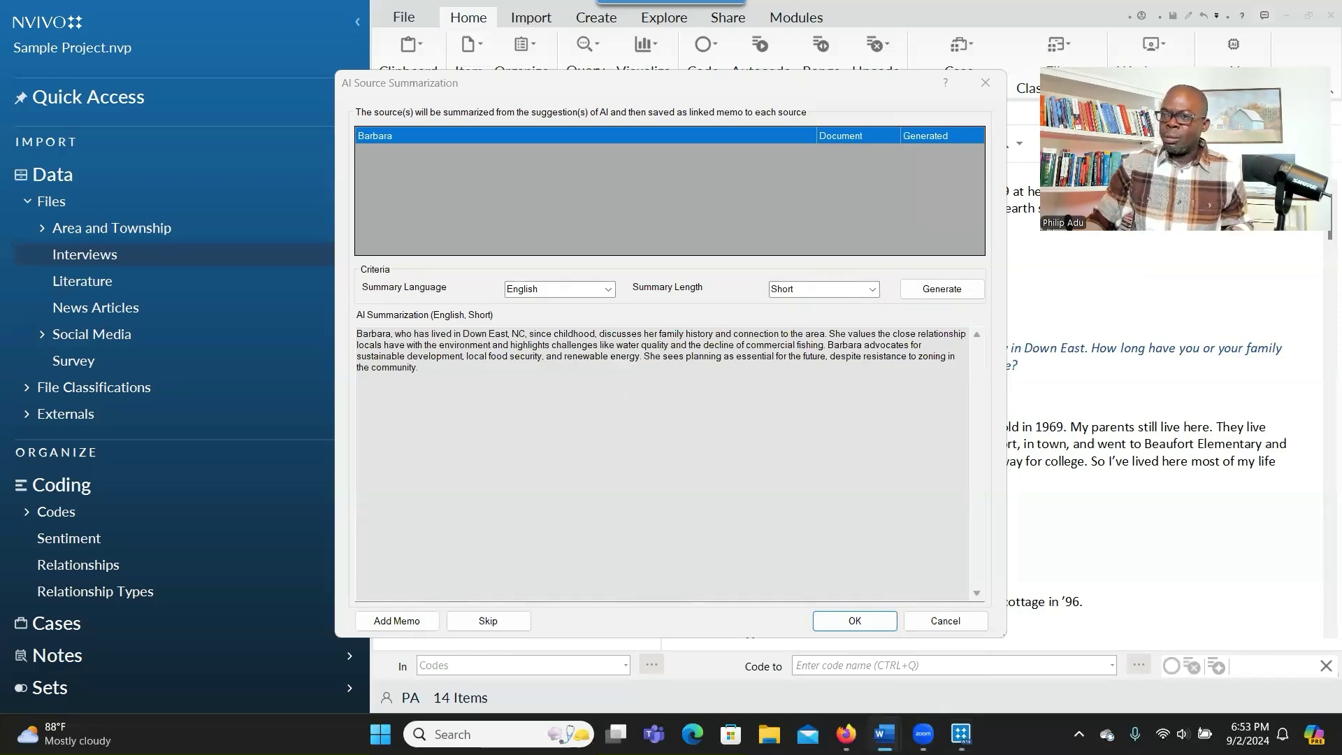
double_click(340, 211)
key("ctrl+v")
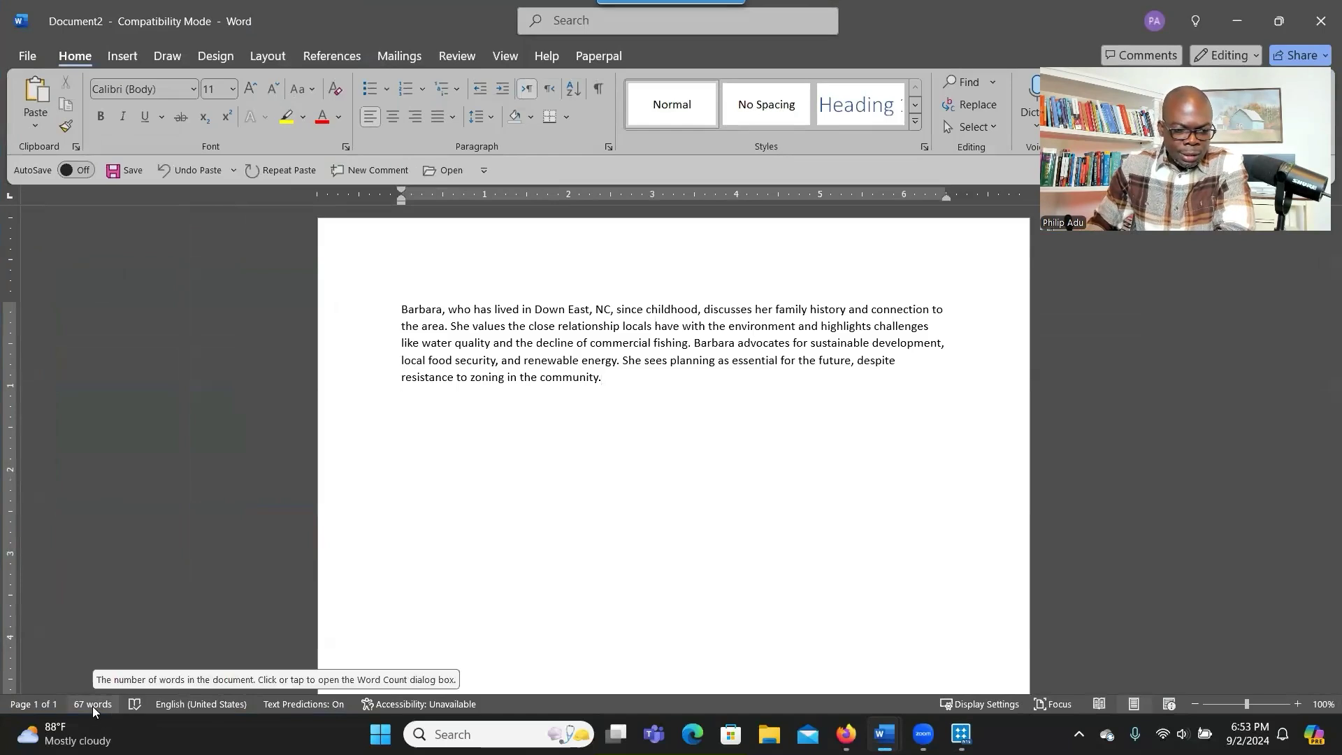
- Regenerate Barbara's summary at Standard length and paste it over the short version in Word
left_click_drag(919, 53, 674, 214)
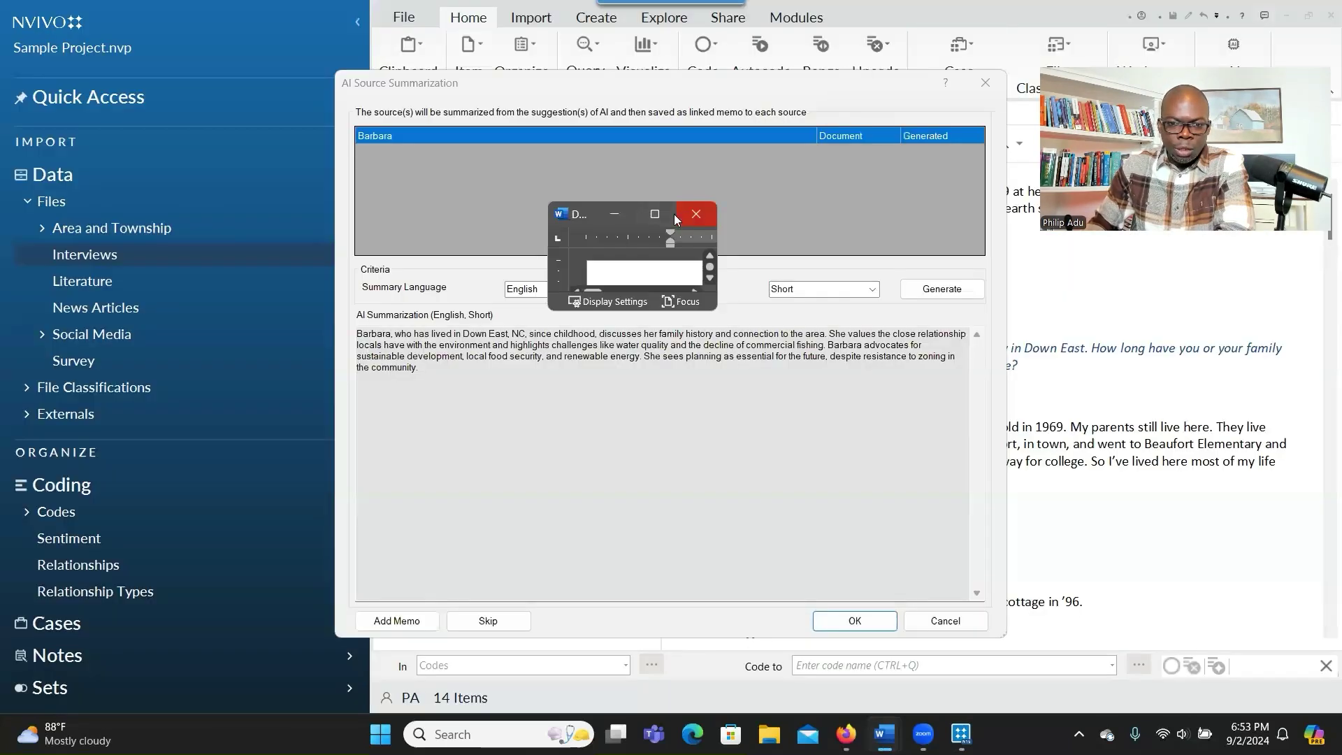
left_click(698, 214)
left_click(696, 363)
left_click(824, 289)
left_click(817, 313)
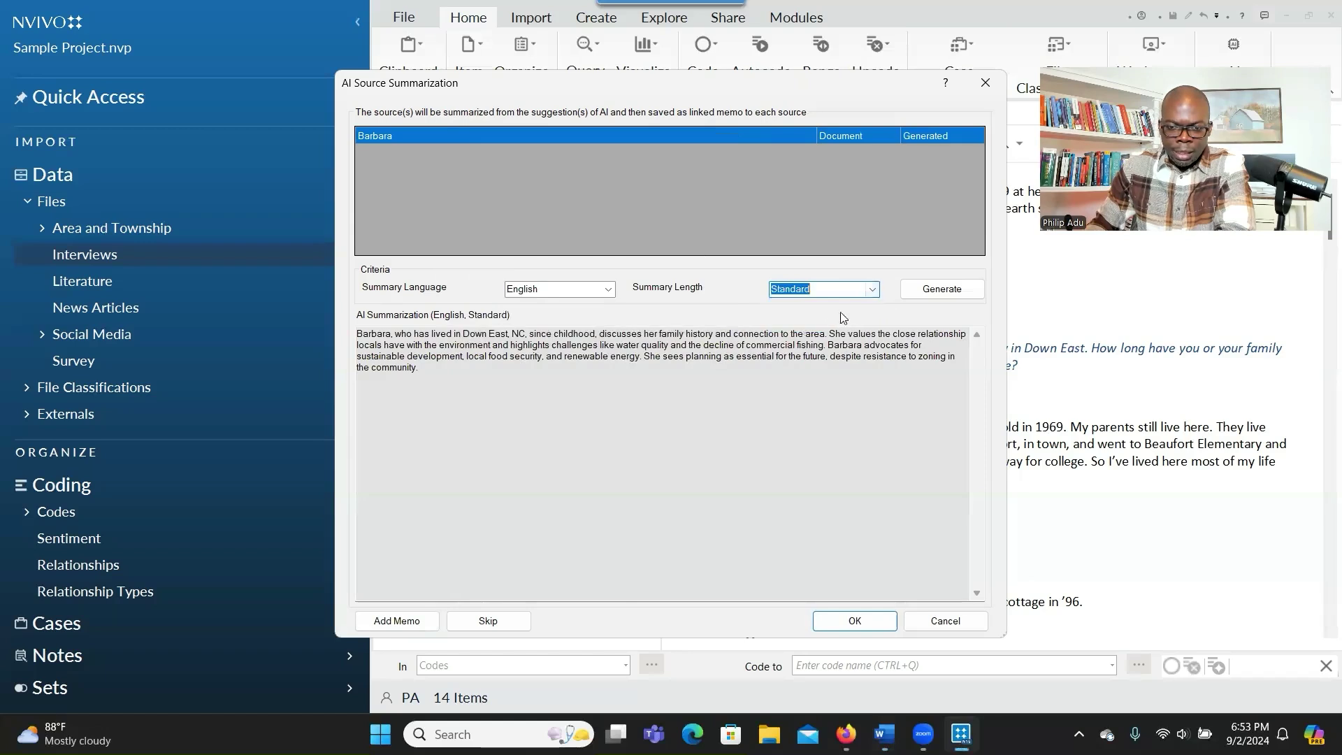
left_click(922, 288)
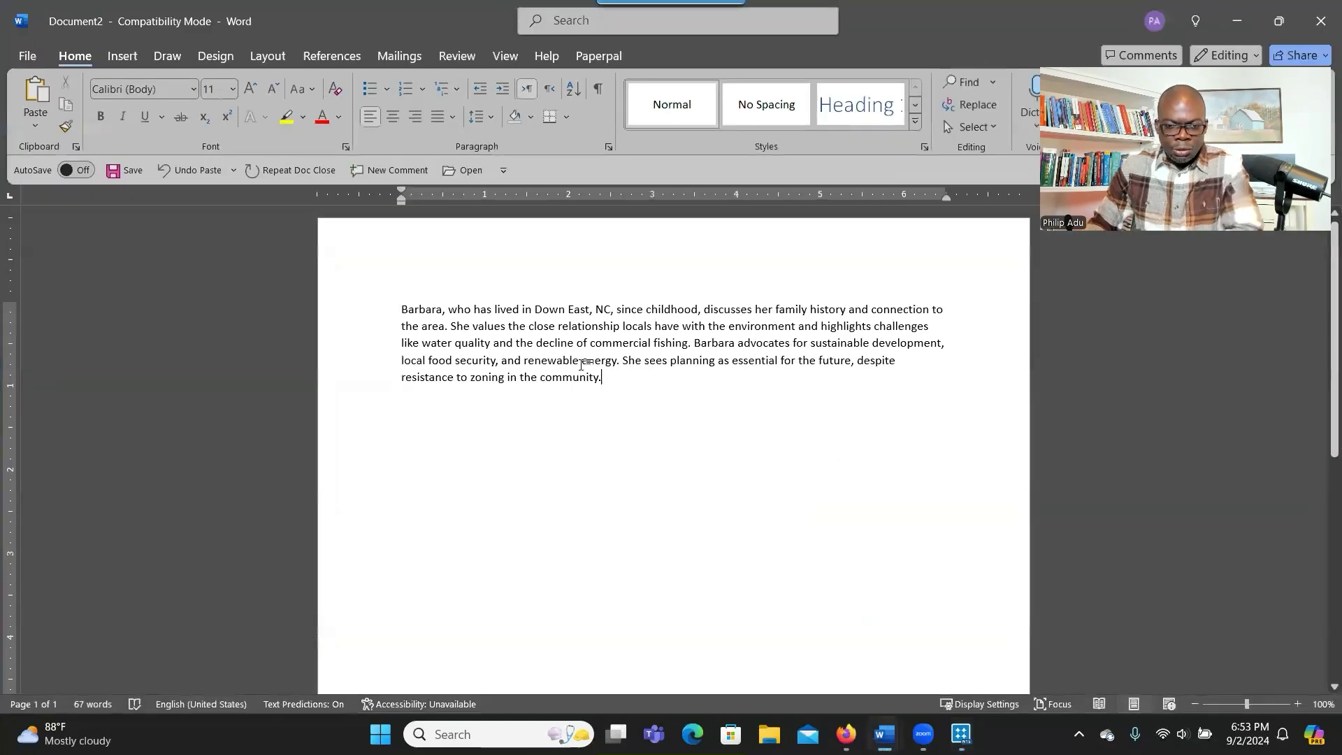
key("ctrl+v")
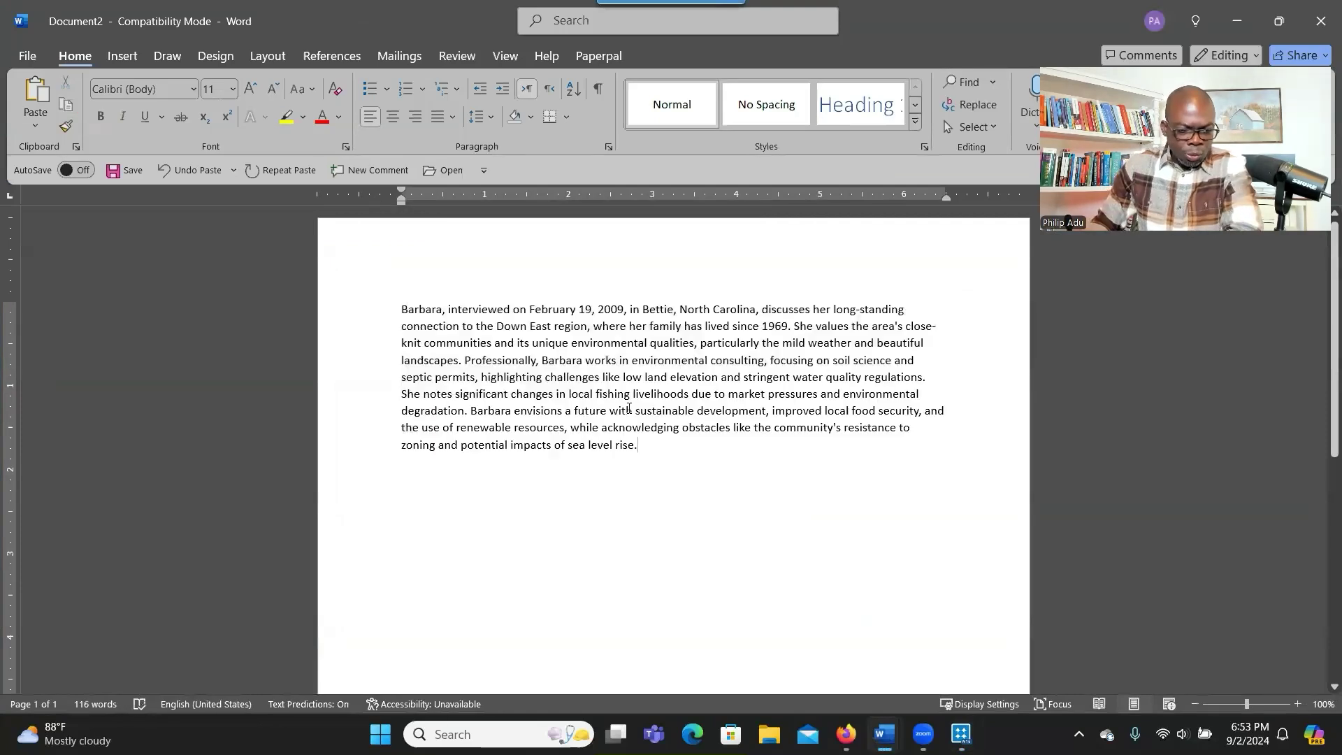
- Generate a Long summary of Barbara's interview and copy it
key("alt+Tab")
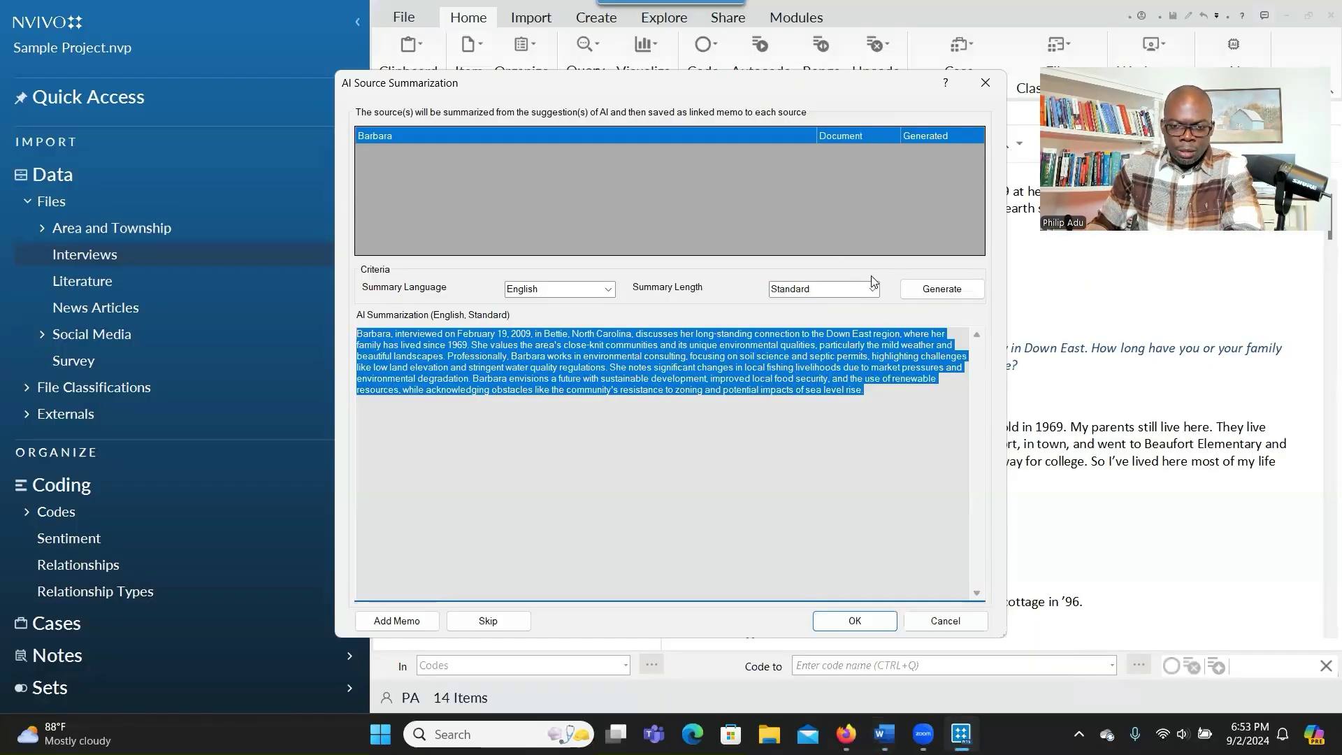
left_click(873, 289)
left_click(857, 334)
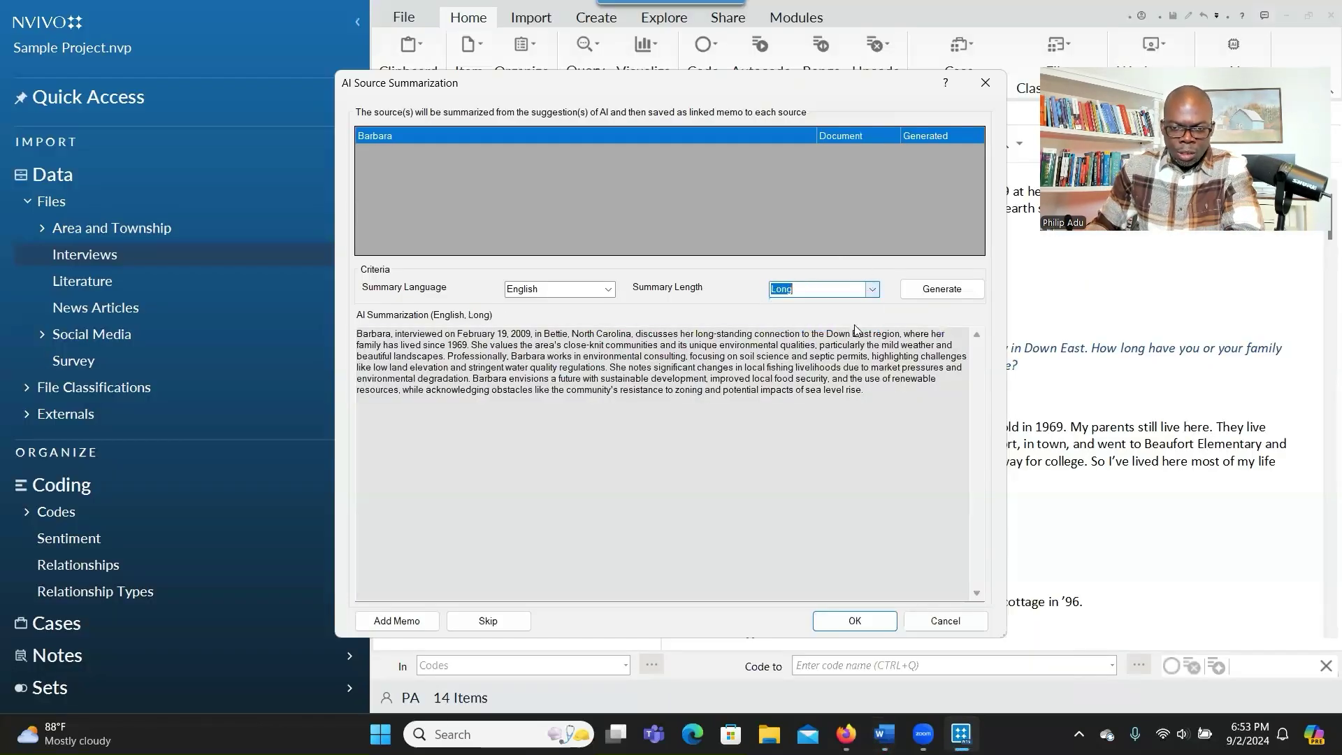
left_click(924, 293)
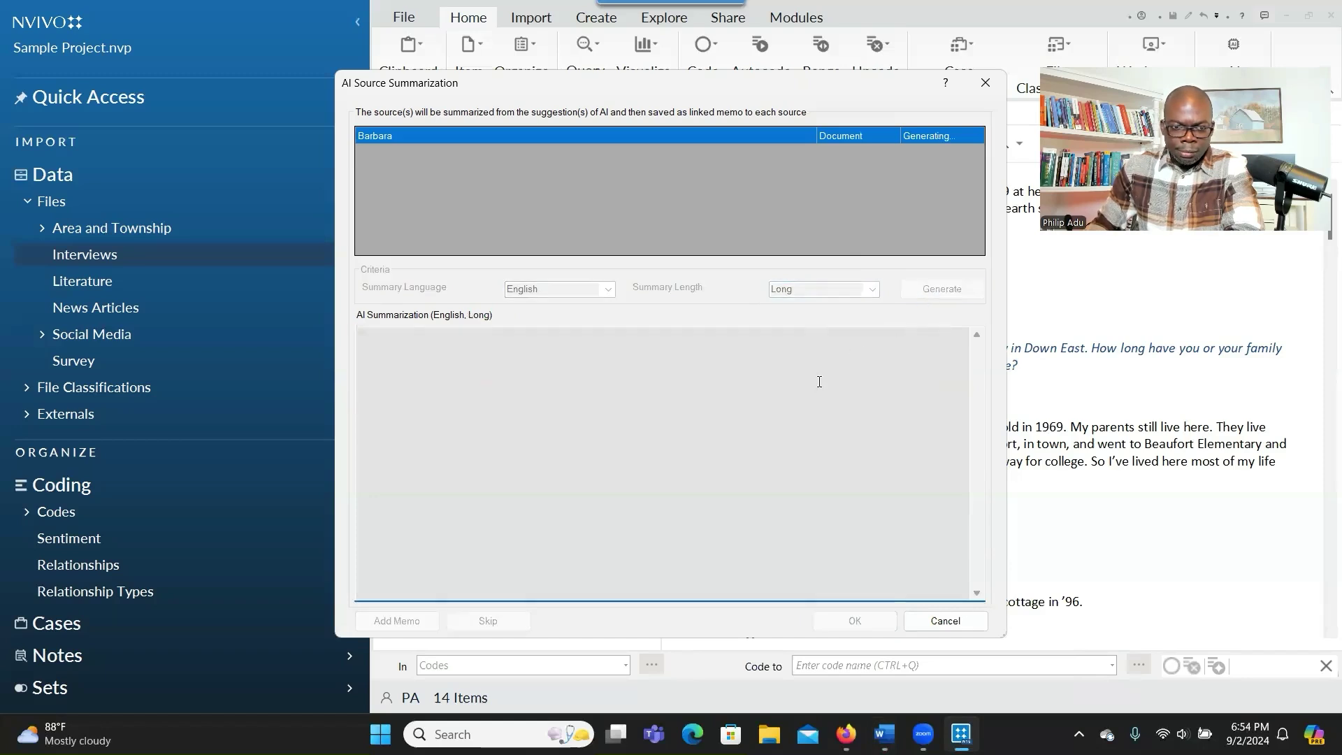
left_click_drag(866, 435, 356, 333)
right_click(378, 340)
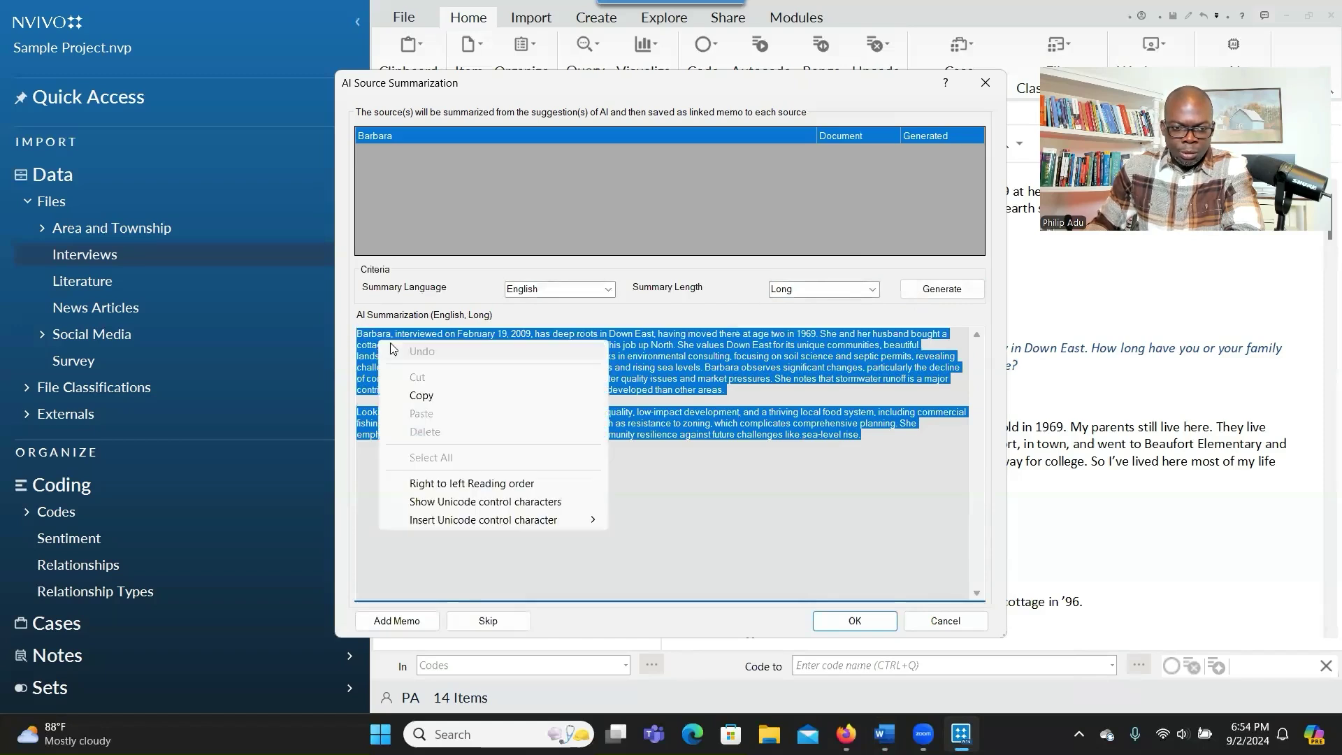
left_click(422, 394)
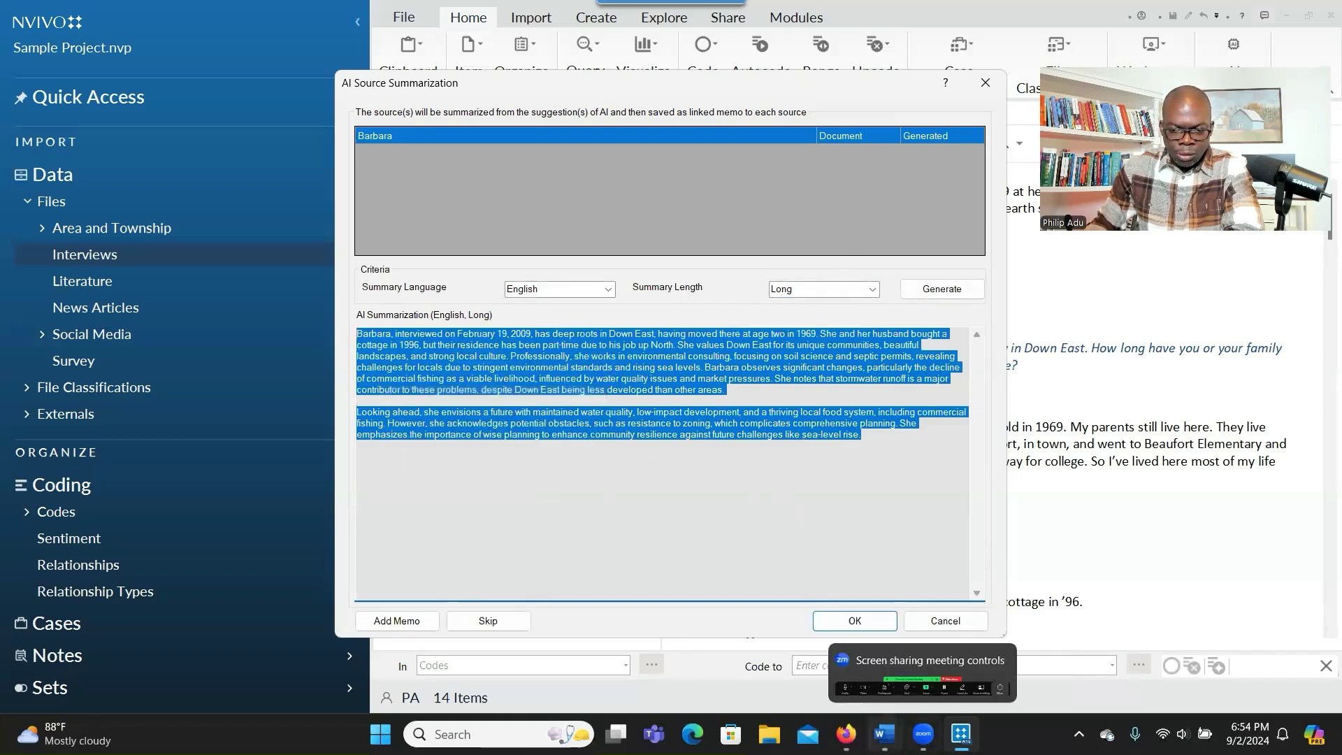
- Close Word and save Barbara's Standard summary as her linked memo
left_click(884, 734)
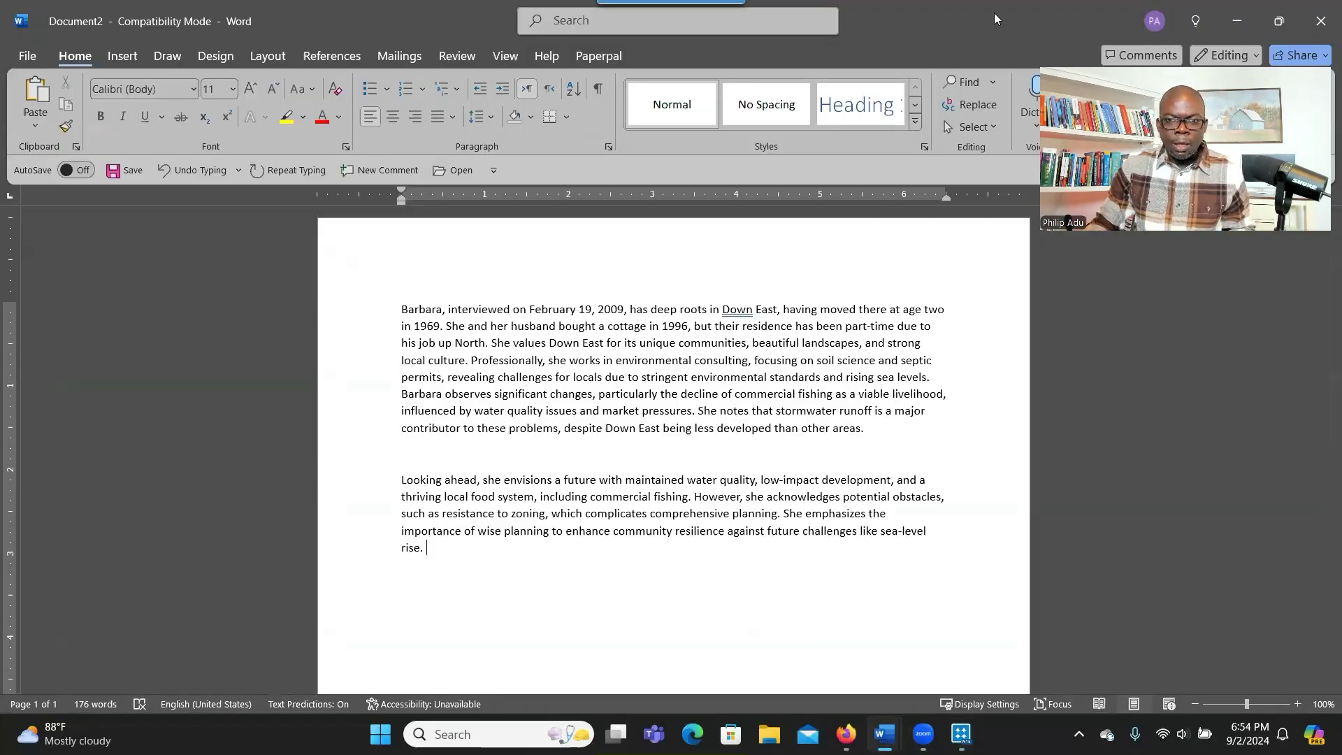
left_click_drag(994, 12, 662, 96)
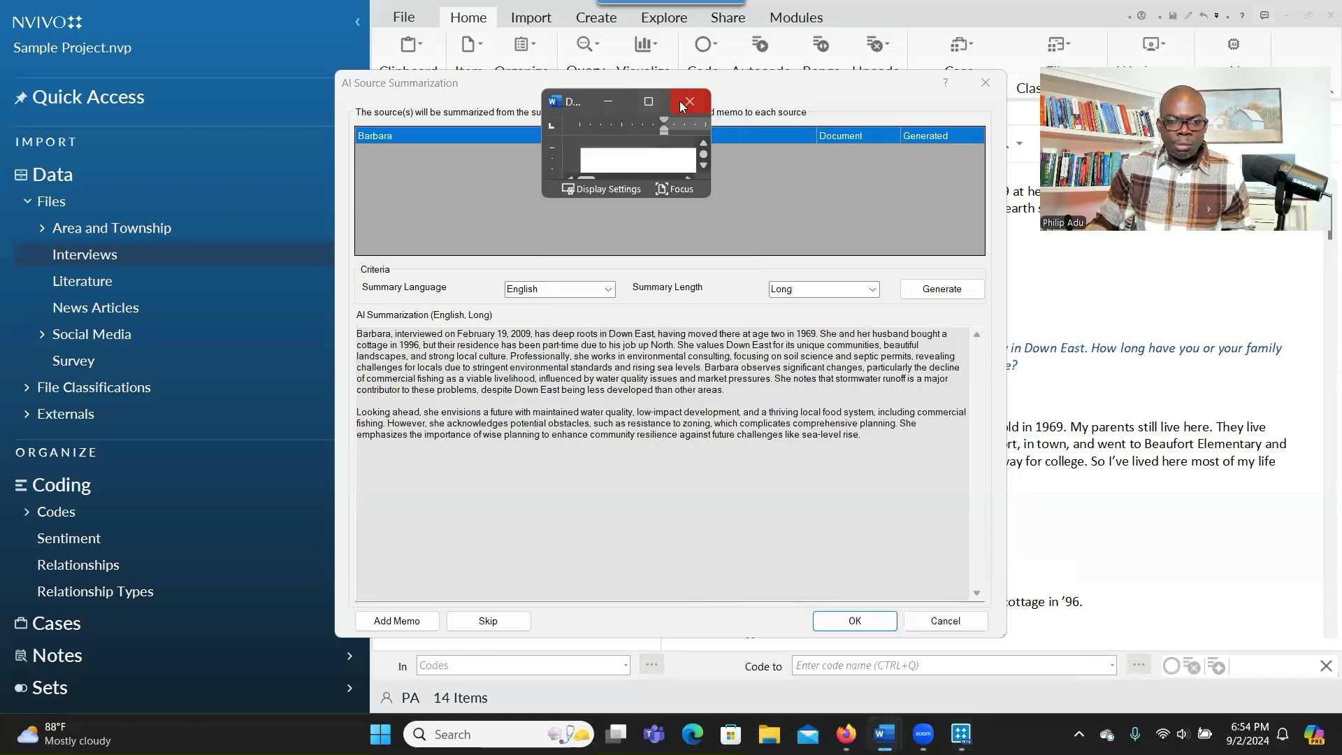
left_click(693, 102)
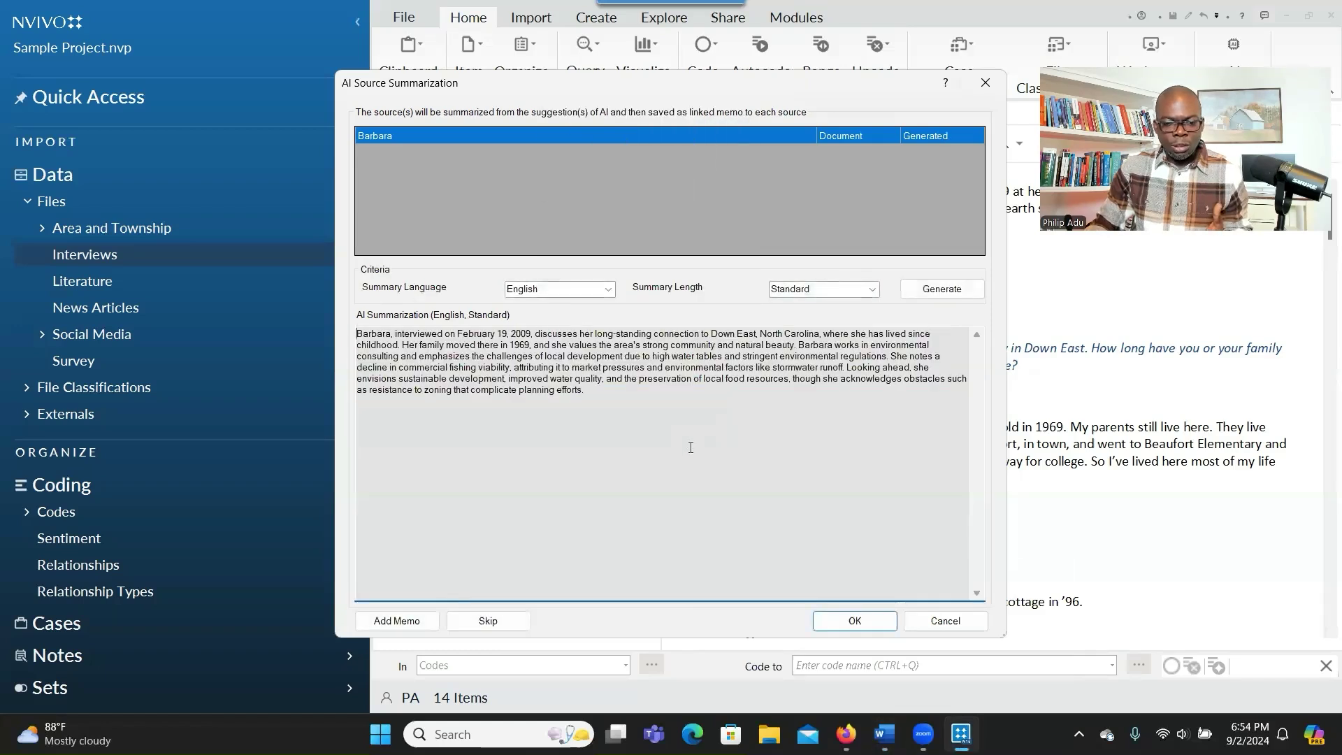
left_click(389, 623)
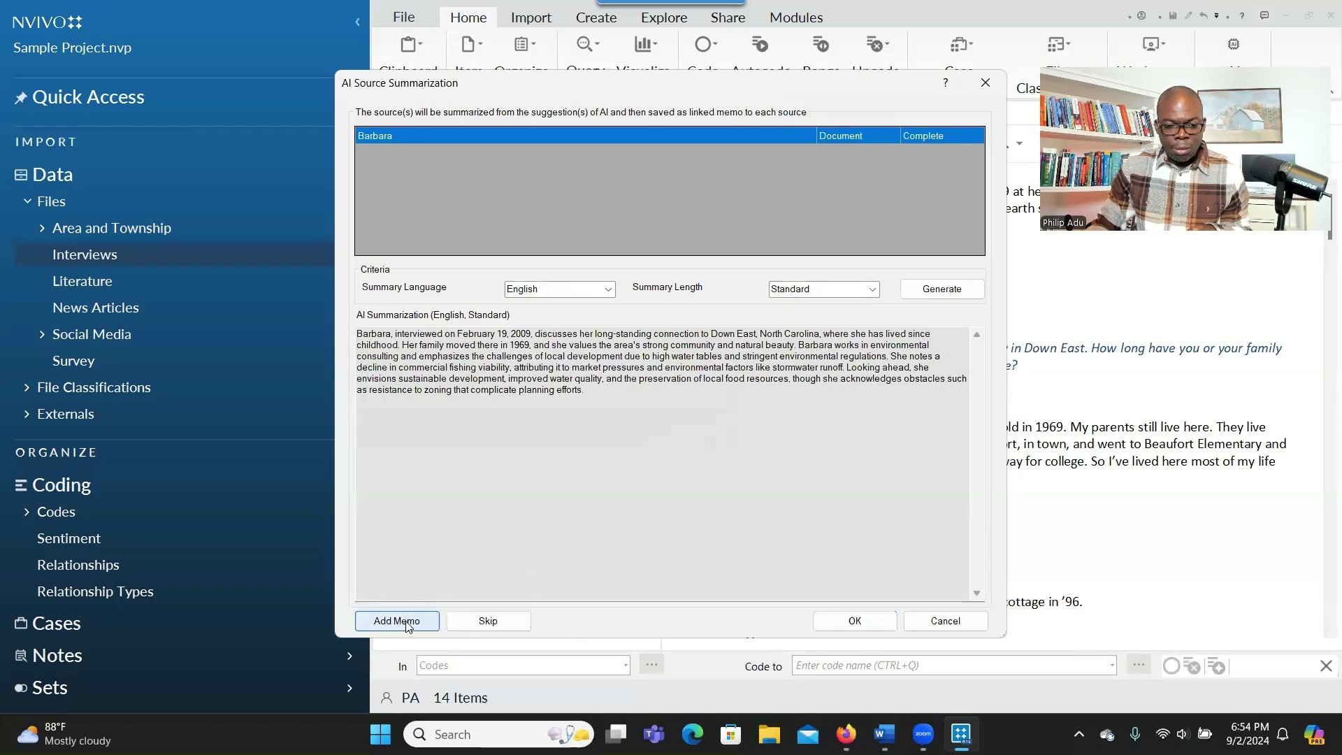
left_click(866, 626)
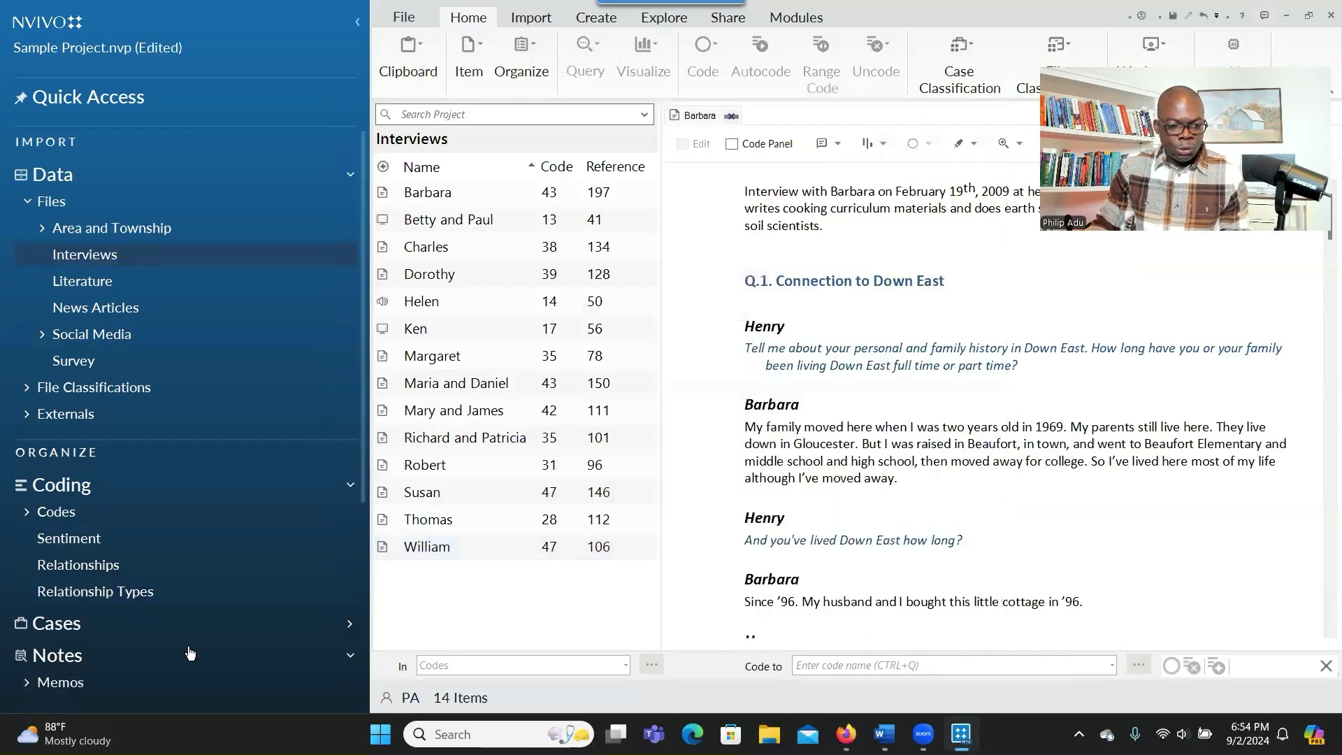
- Open Barbara Summary from Notes > Memos > AI Summaries, review its summary text, and close it
left_click(189, 654)
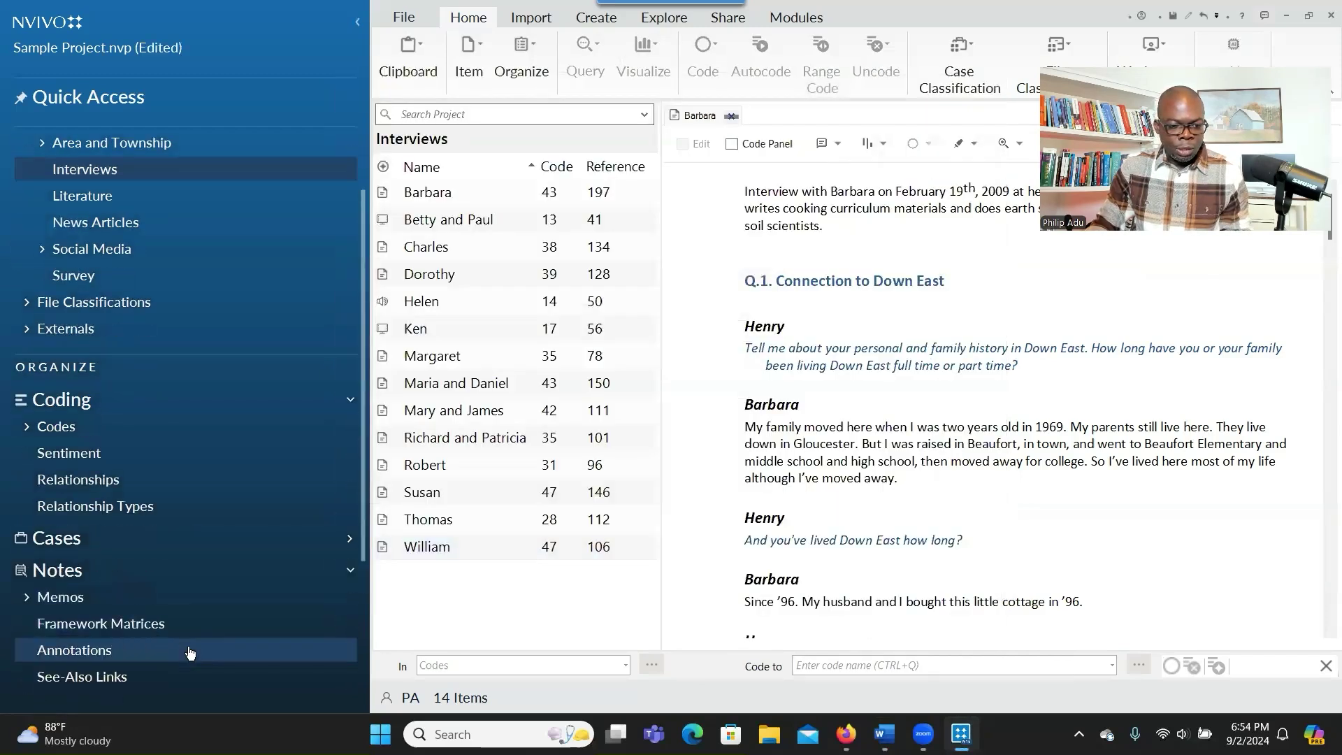
left_click(28, 600)
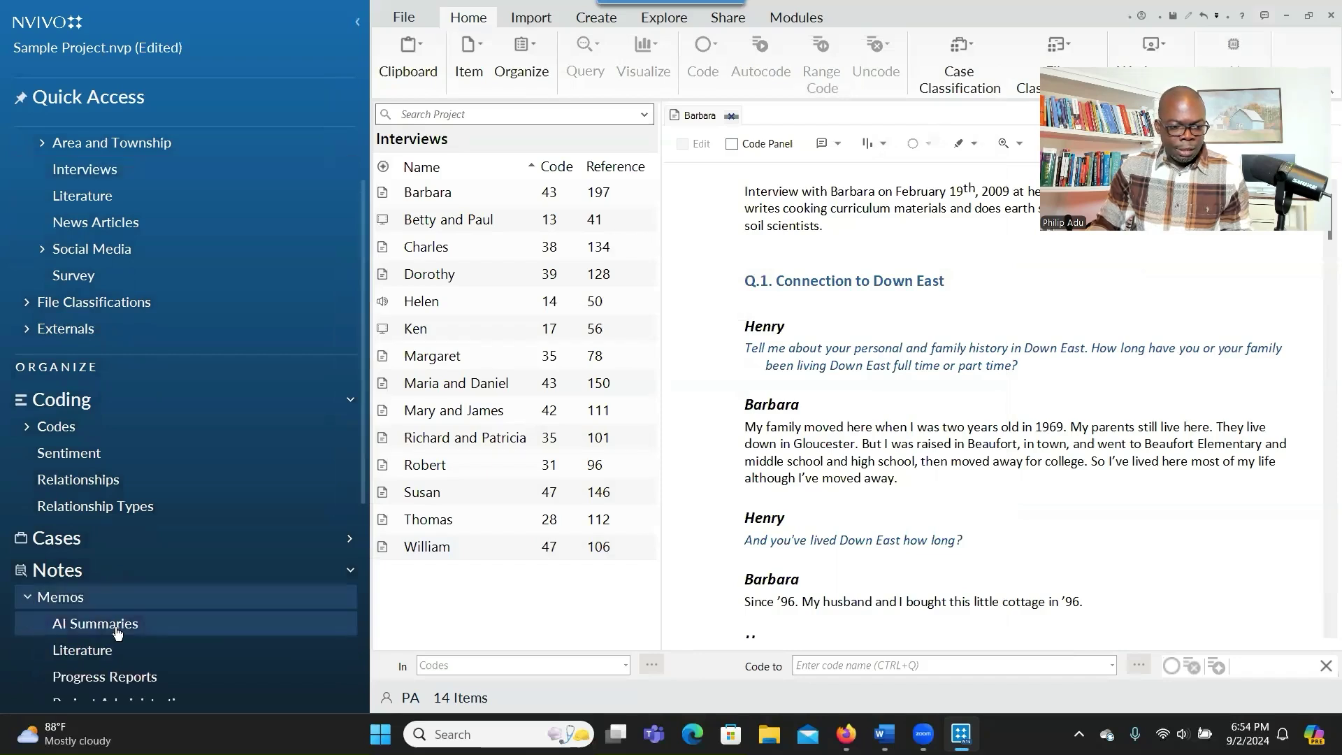
left_click(115, 629)
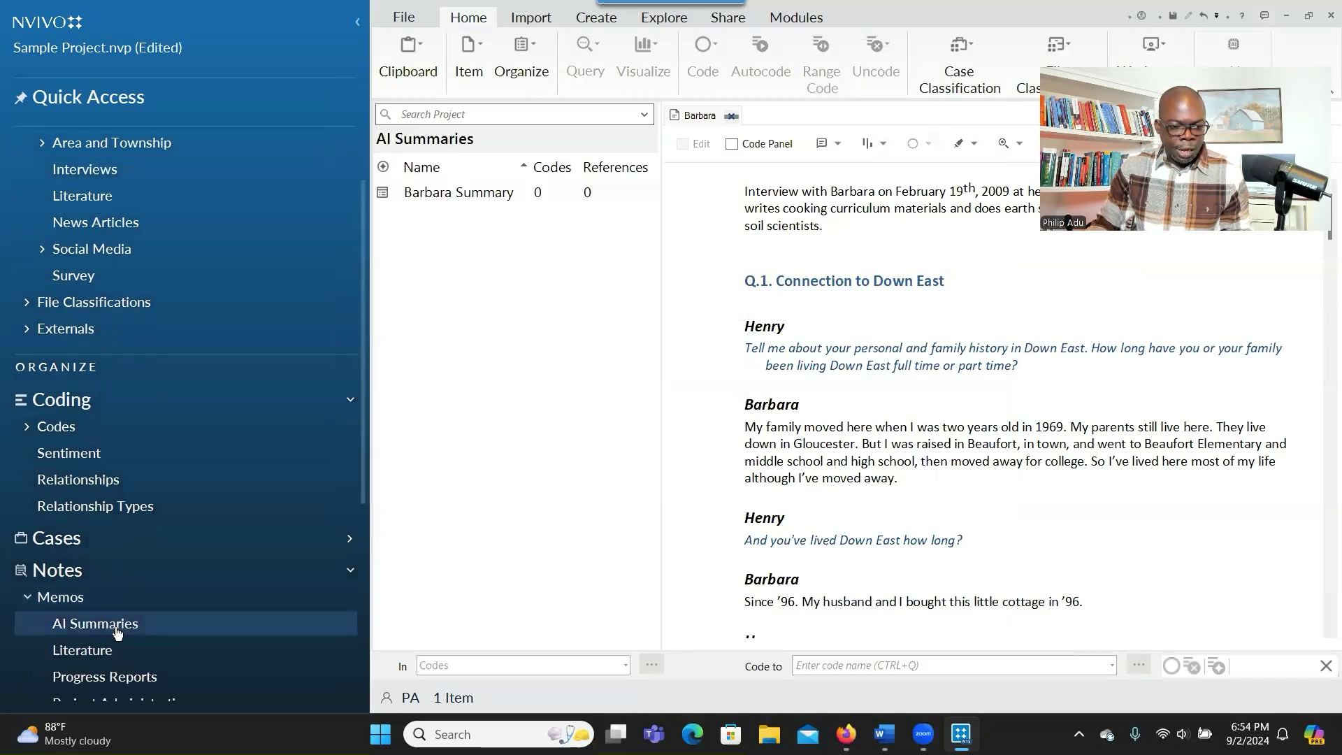
double_click(505, 194)
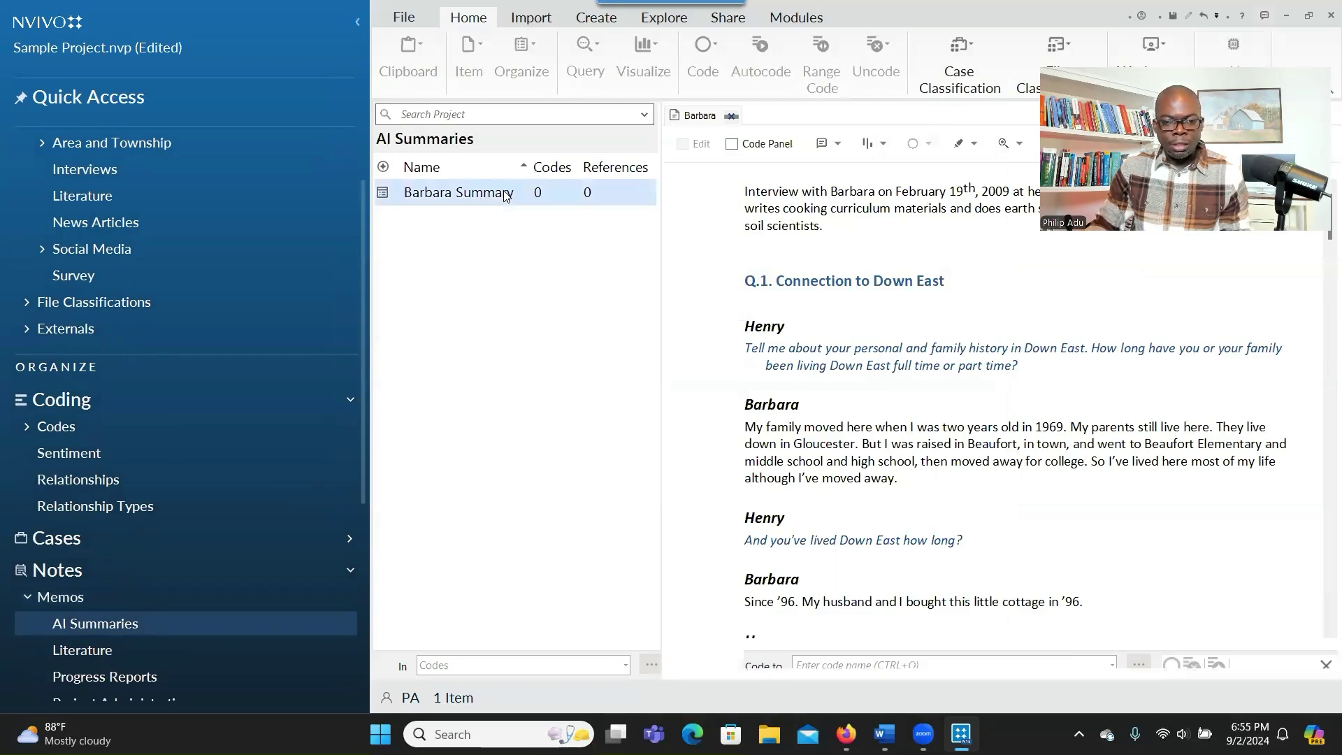
left_click(886, 308)
left_click_drag(894, 308, 742, 221)
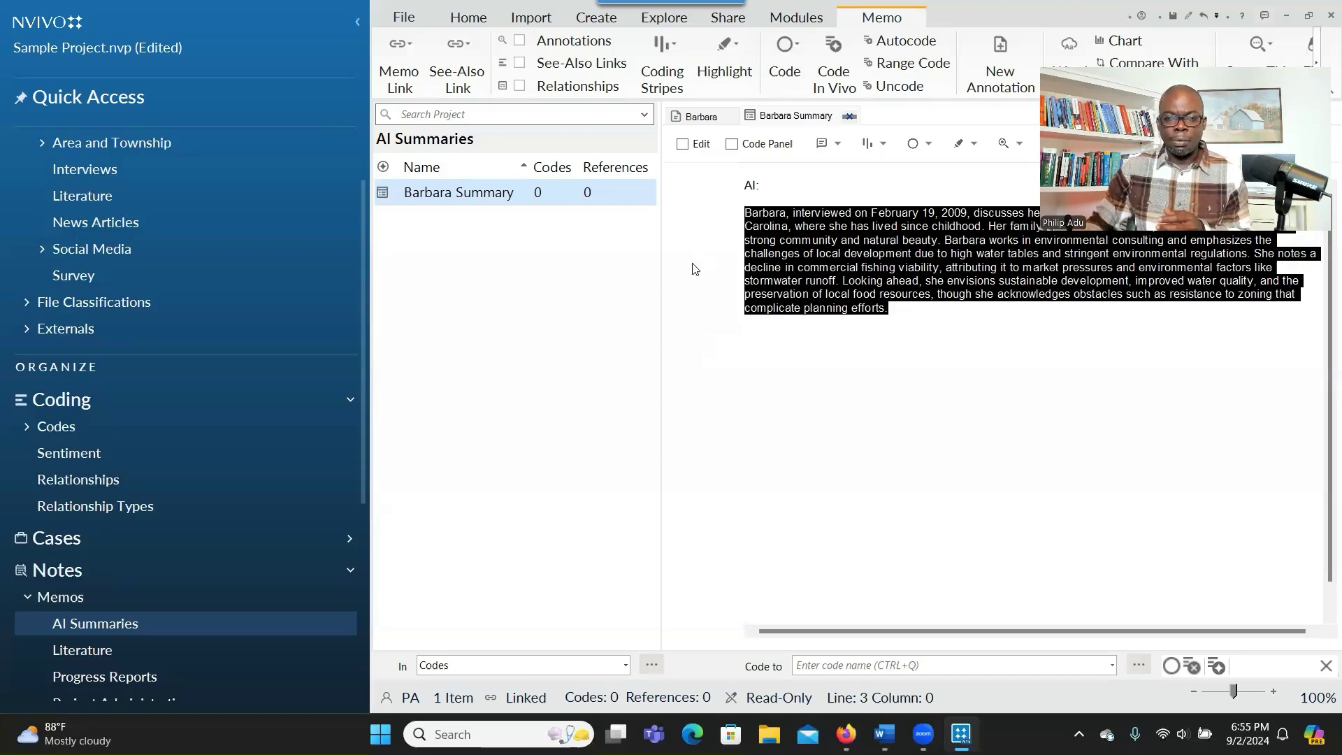
key("ctrl+F4")
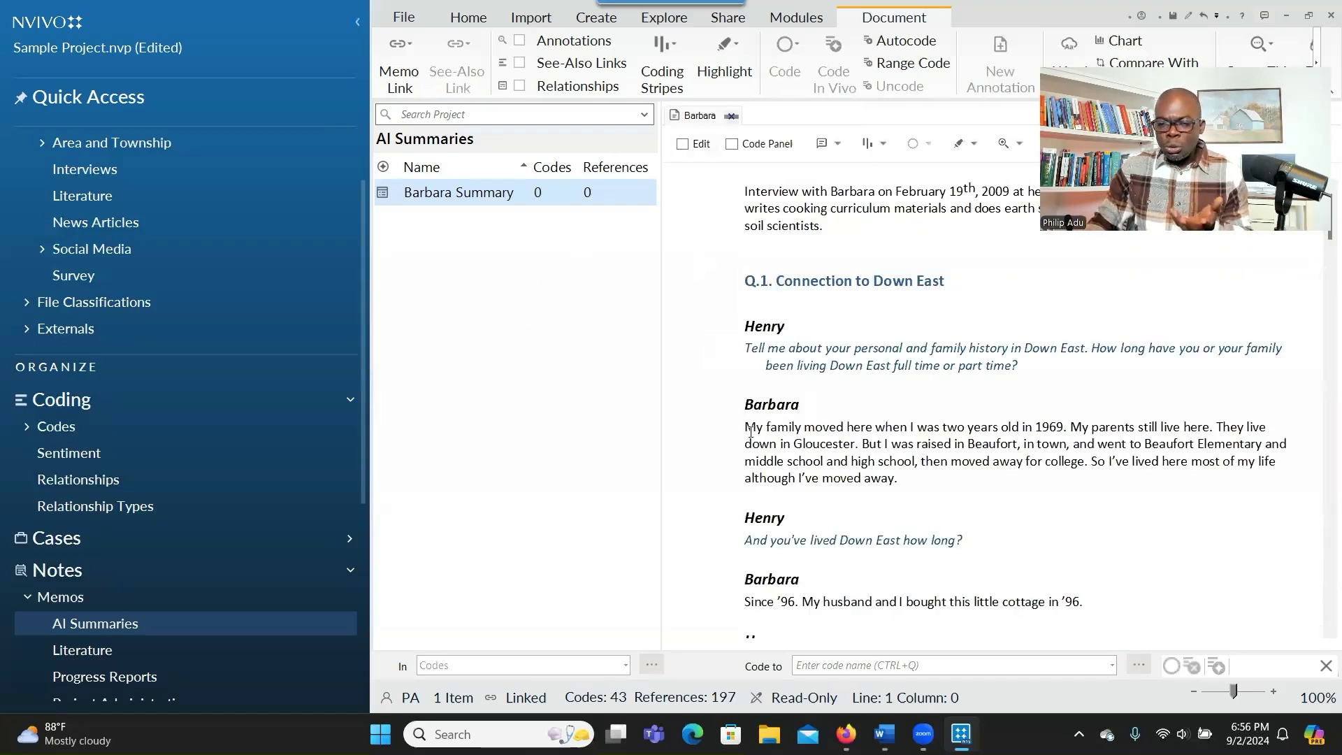
- Select Barbara's first answer paragraph and open AI text summarization for it
left_click_drag(746, 426, 936, 483)
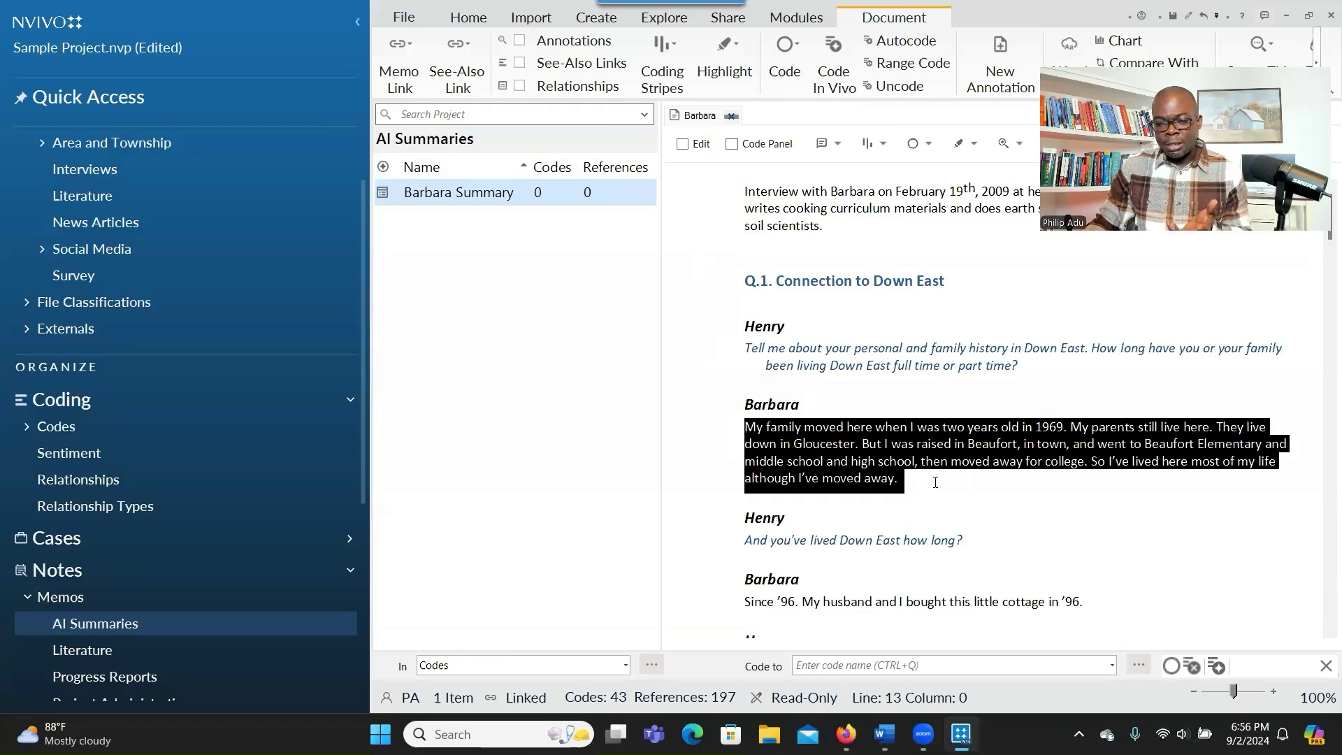
right_click(829, 445)
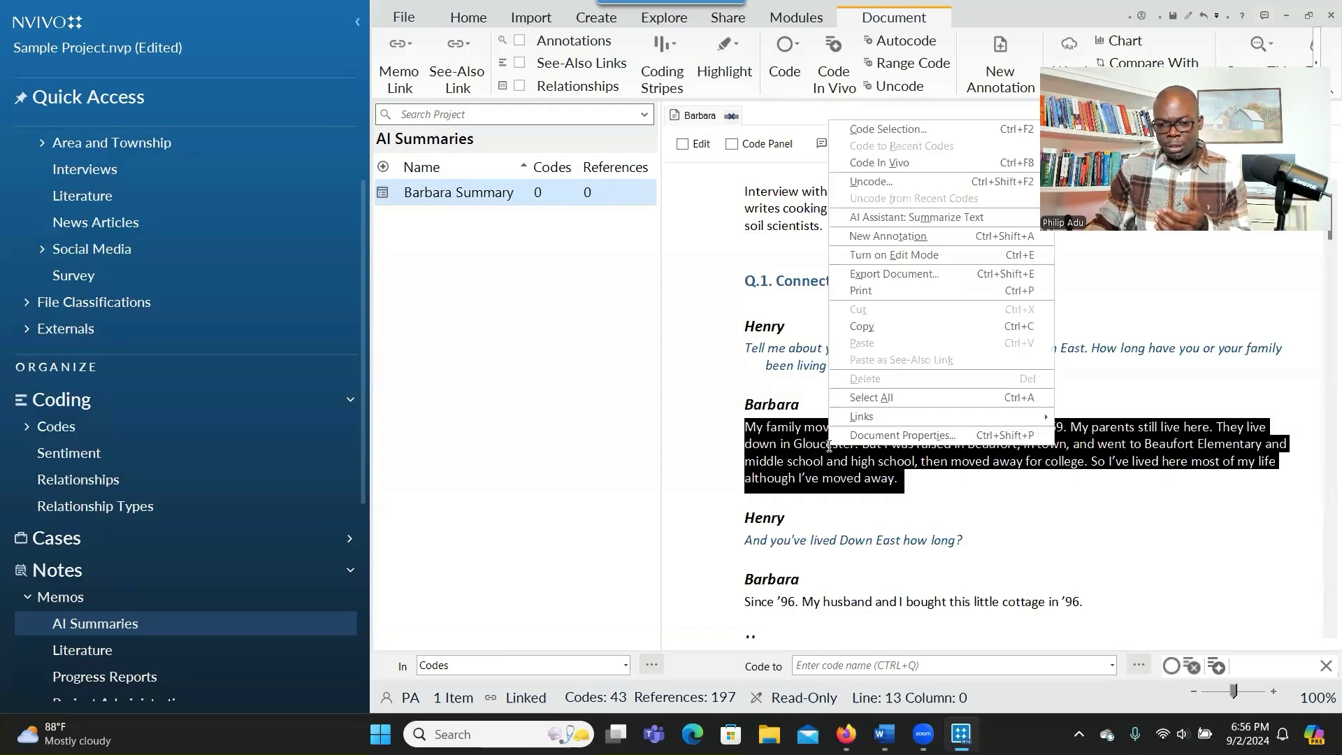
left_click(862, 218)
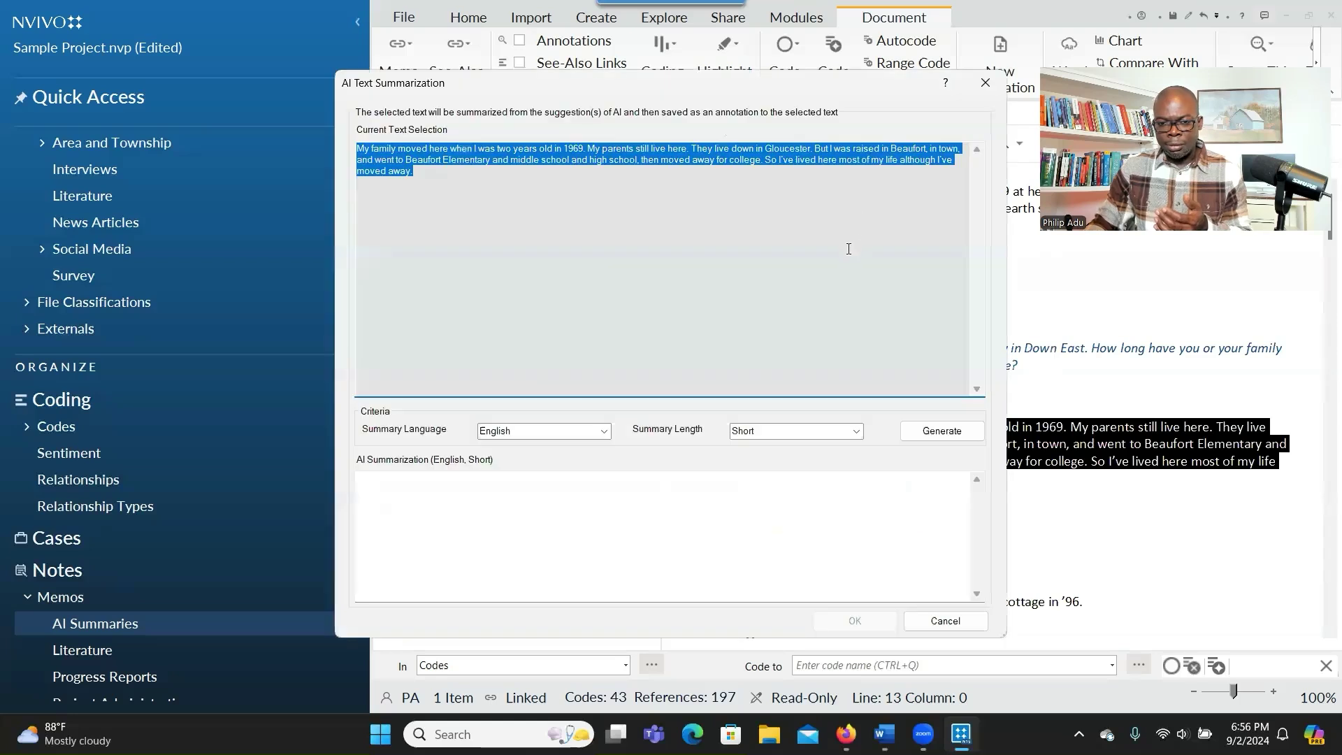
left_click(985, 82)
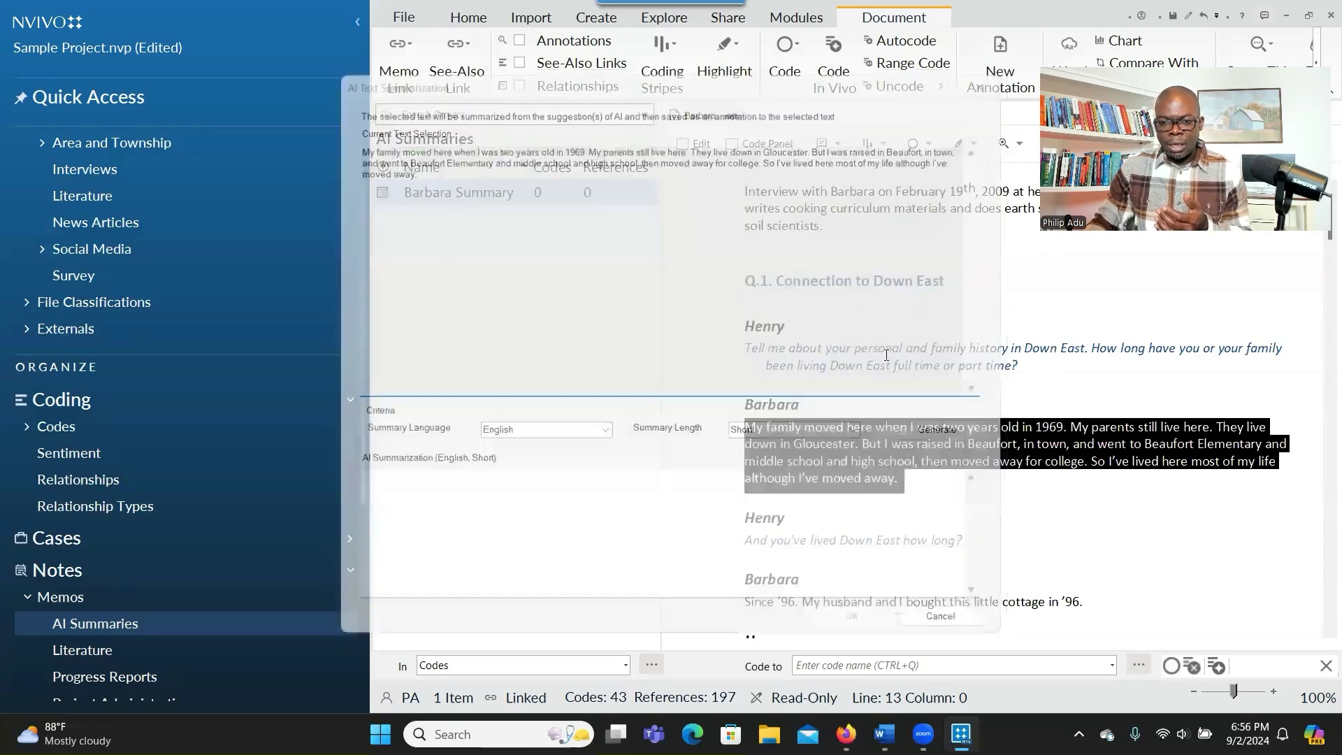
right_click(837, 450)
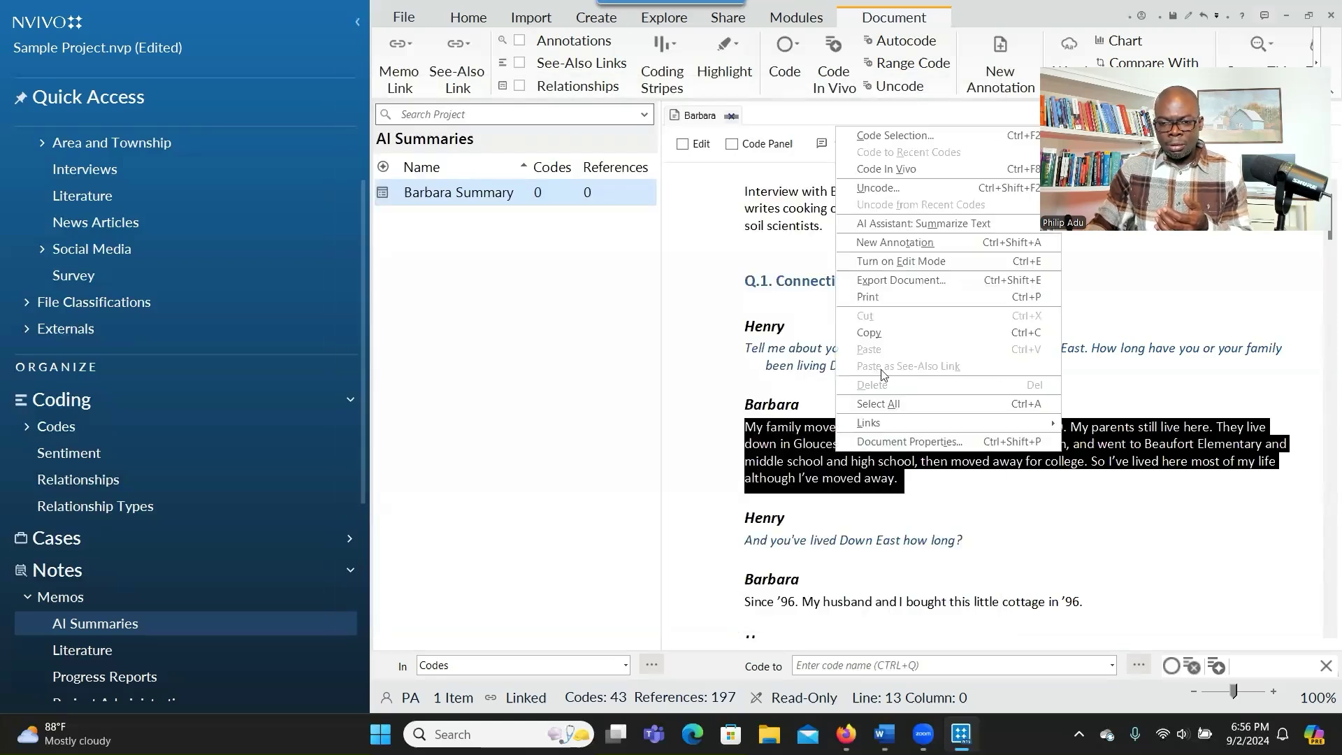
left_click(887, 225)
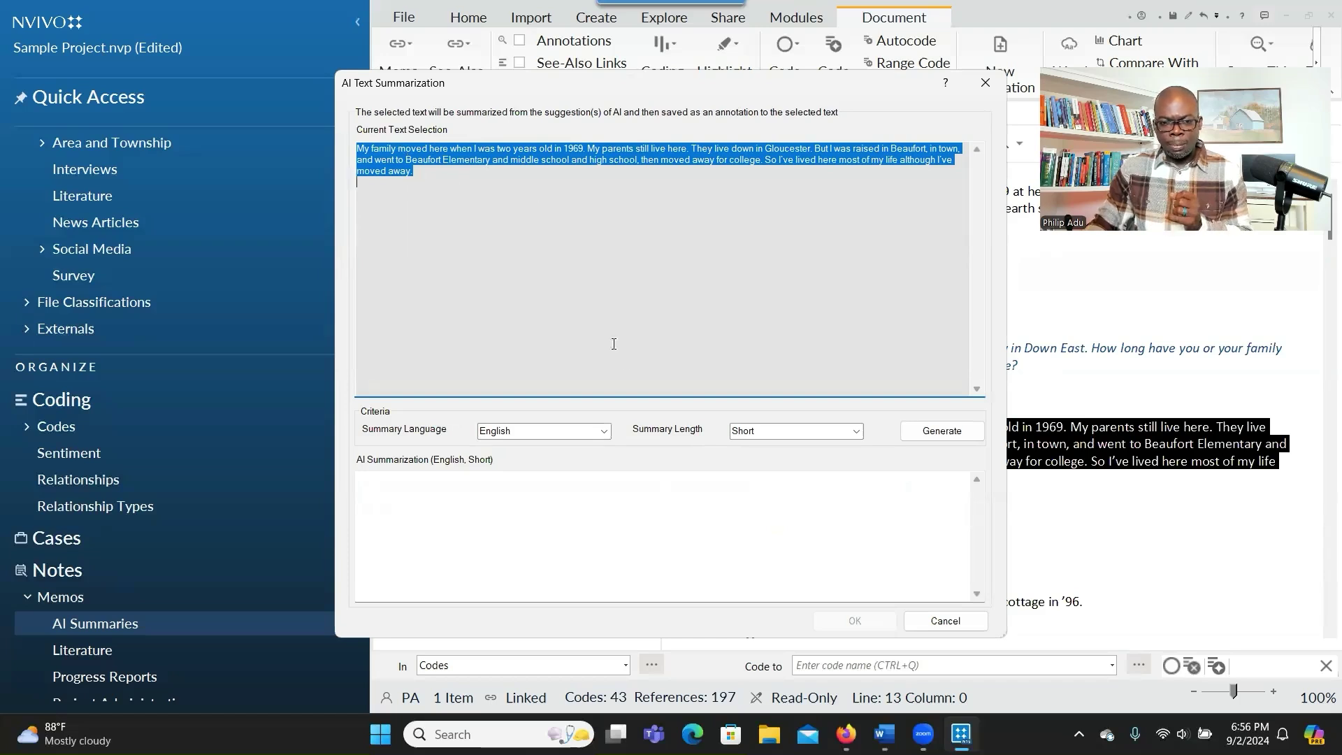
- Generate a Long AI summary of the passage and save it as an annotation
left_click(912, 435)
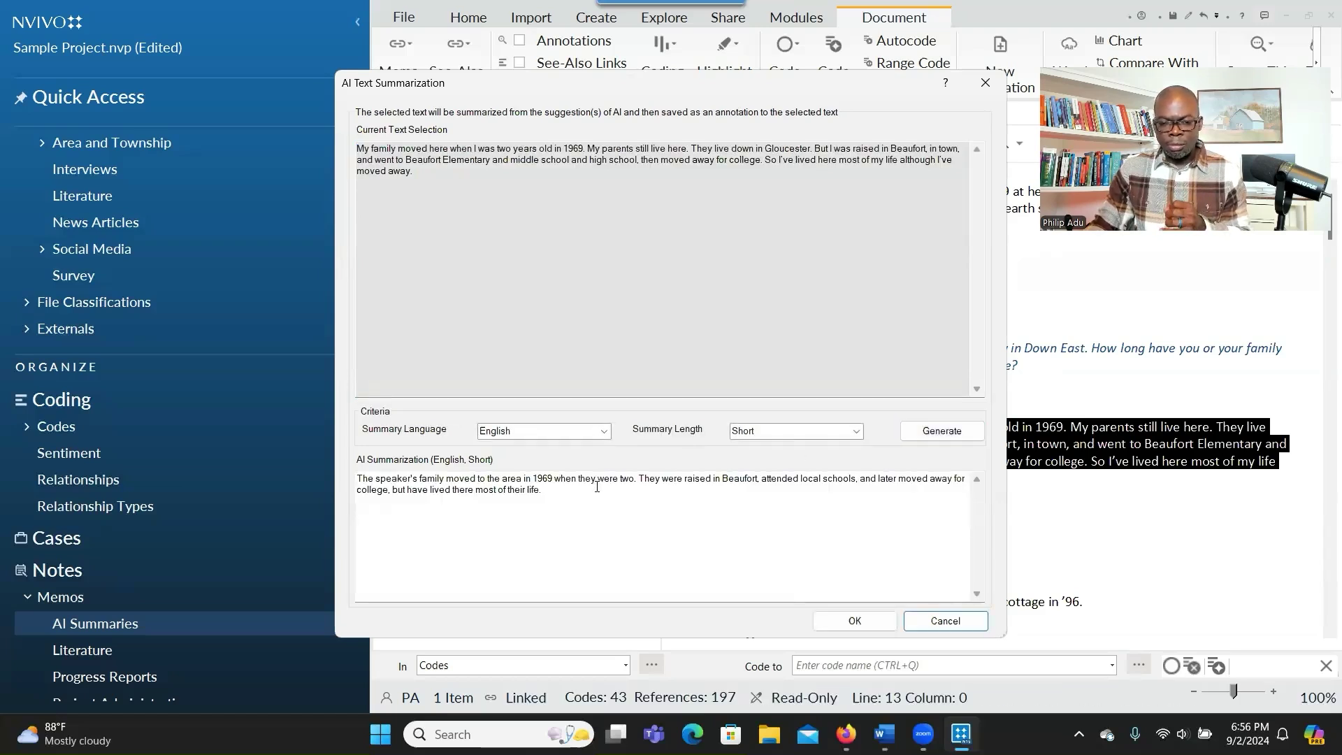
left_click(824, 431)
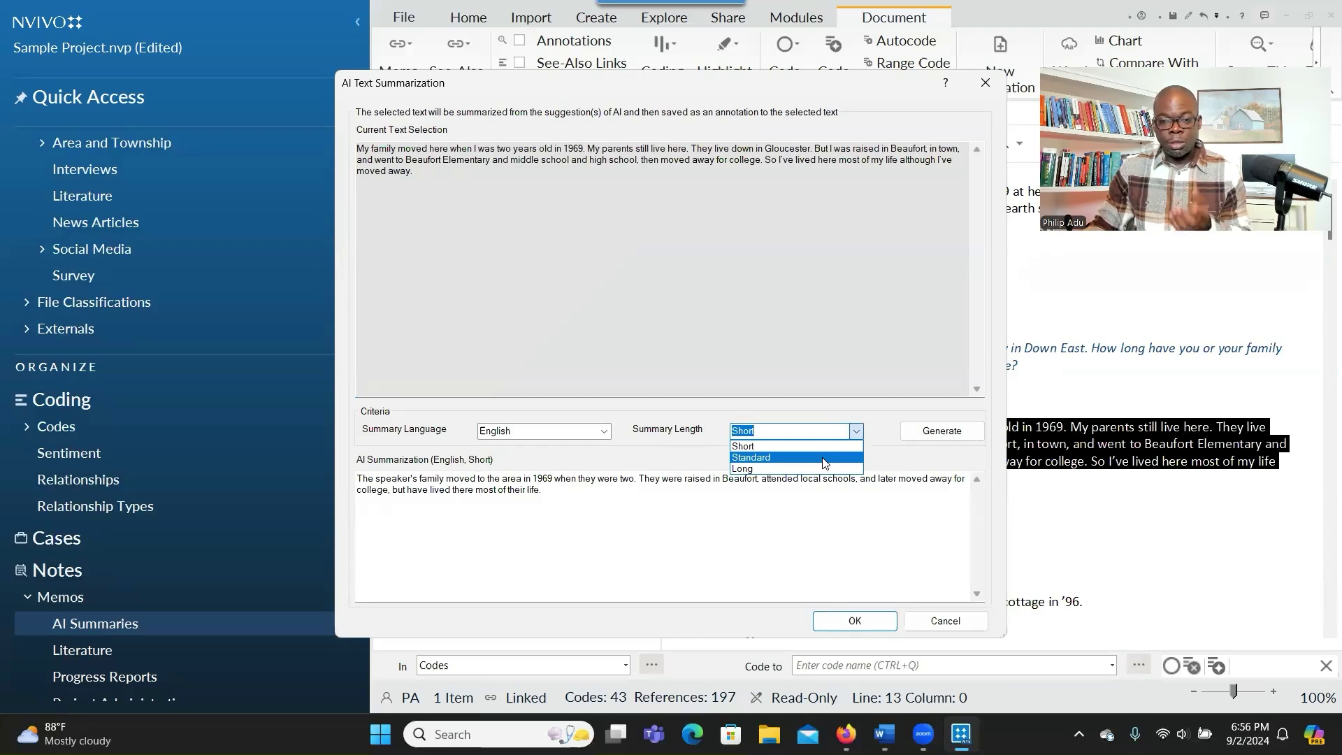
left_click(811, 468)
left_click(919, 431)
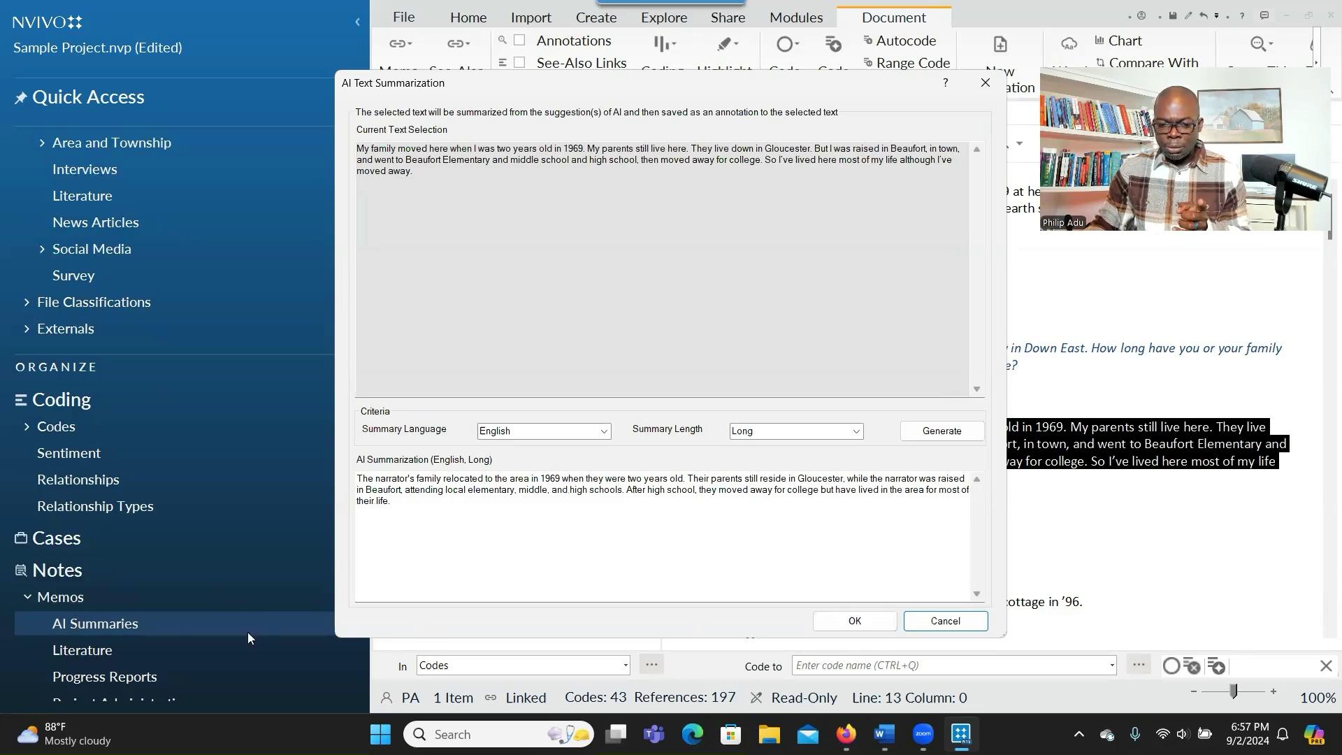
left_click(816, 624)
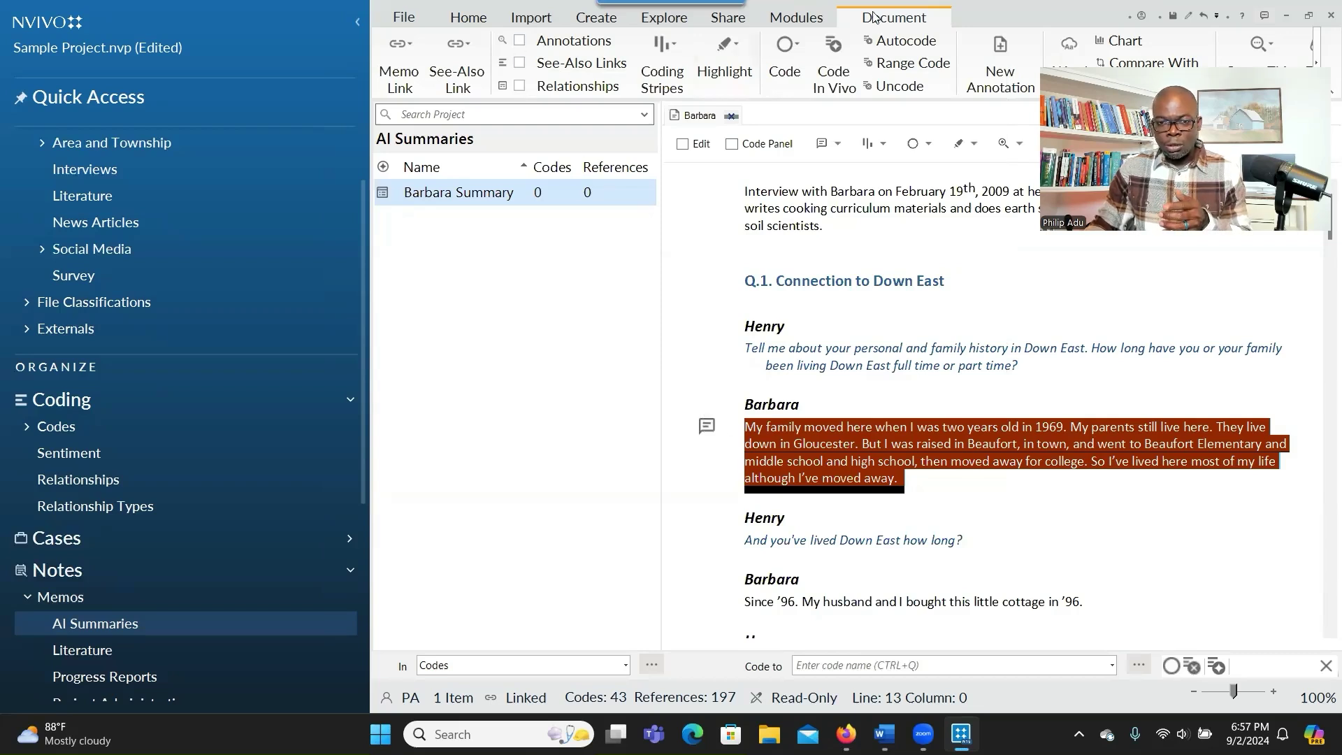
- Turn on Annotations, inspect the AI summary annotation text, then go to the Codes list
left_click(519, 43)
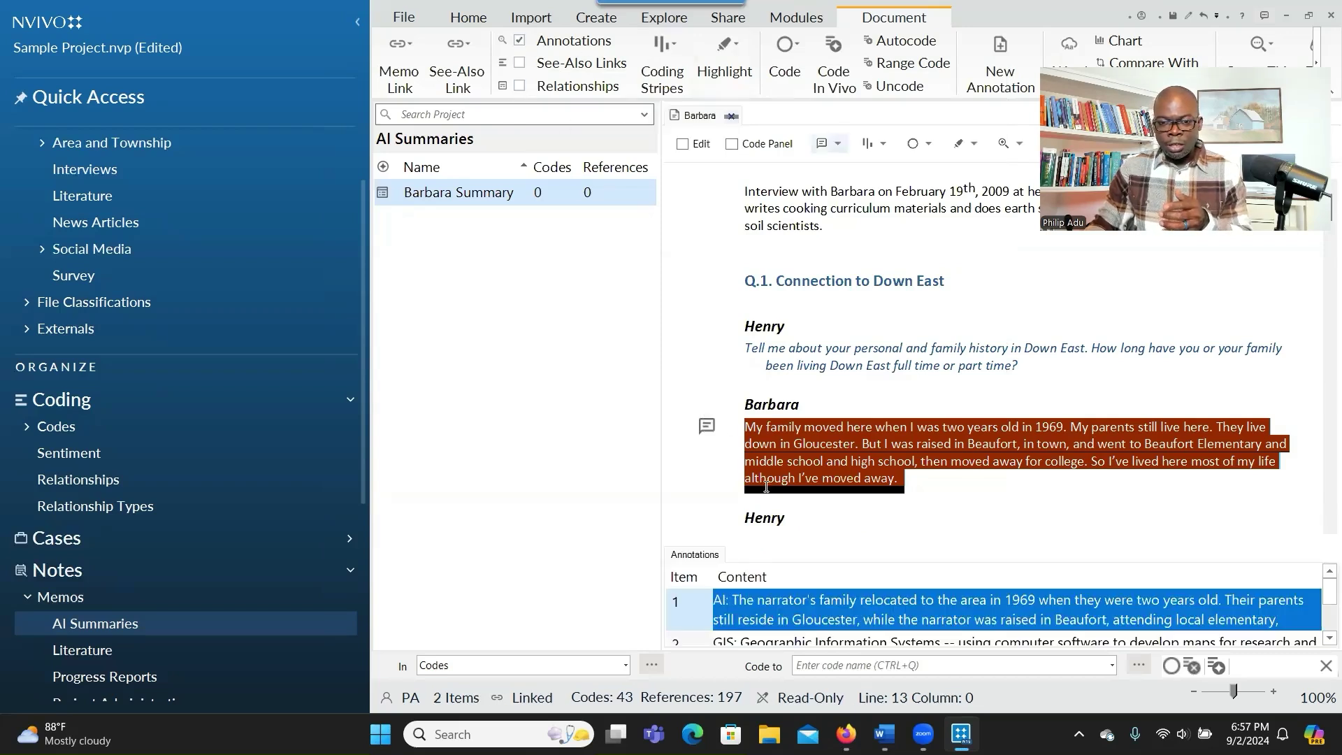
scroll(768, 608, "down", 1)
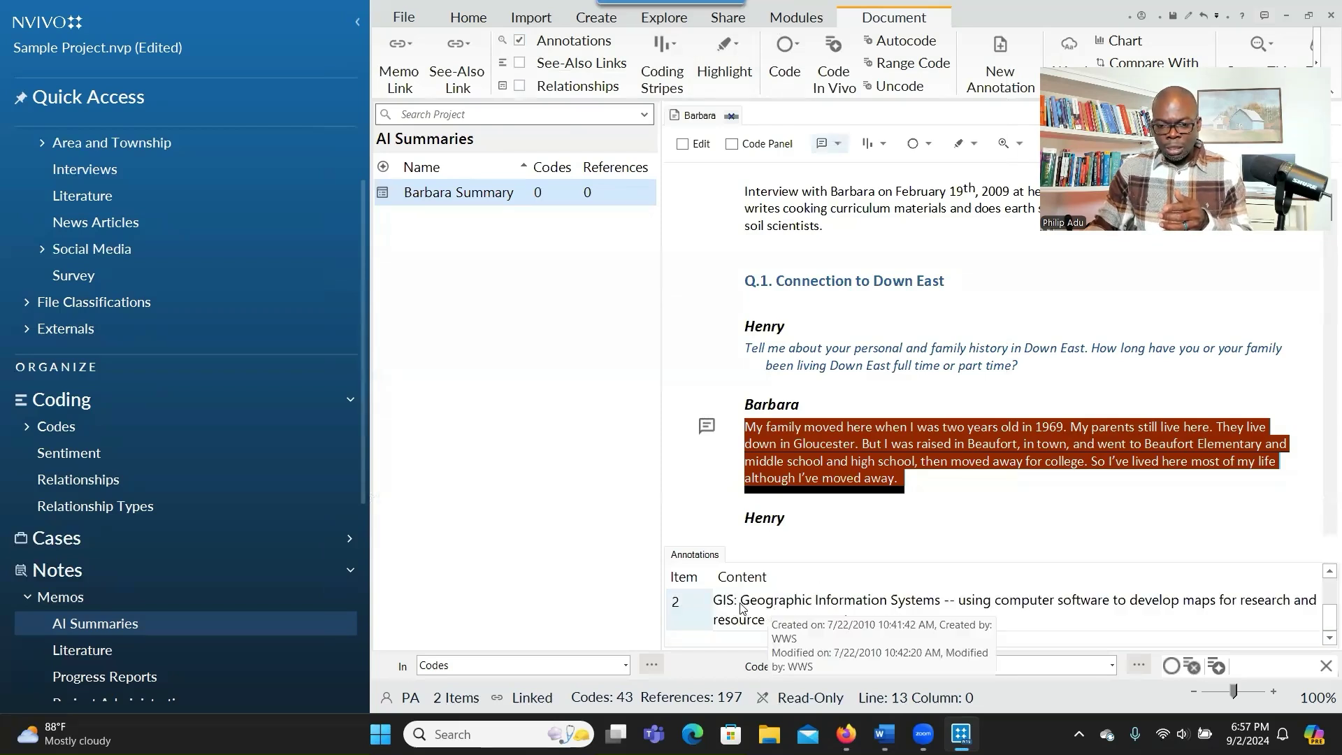
scroll(741, 609, "up", 1)
left_click(723, 600)
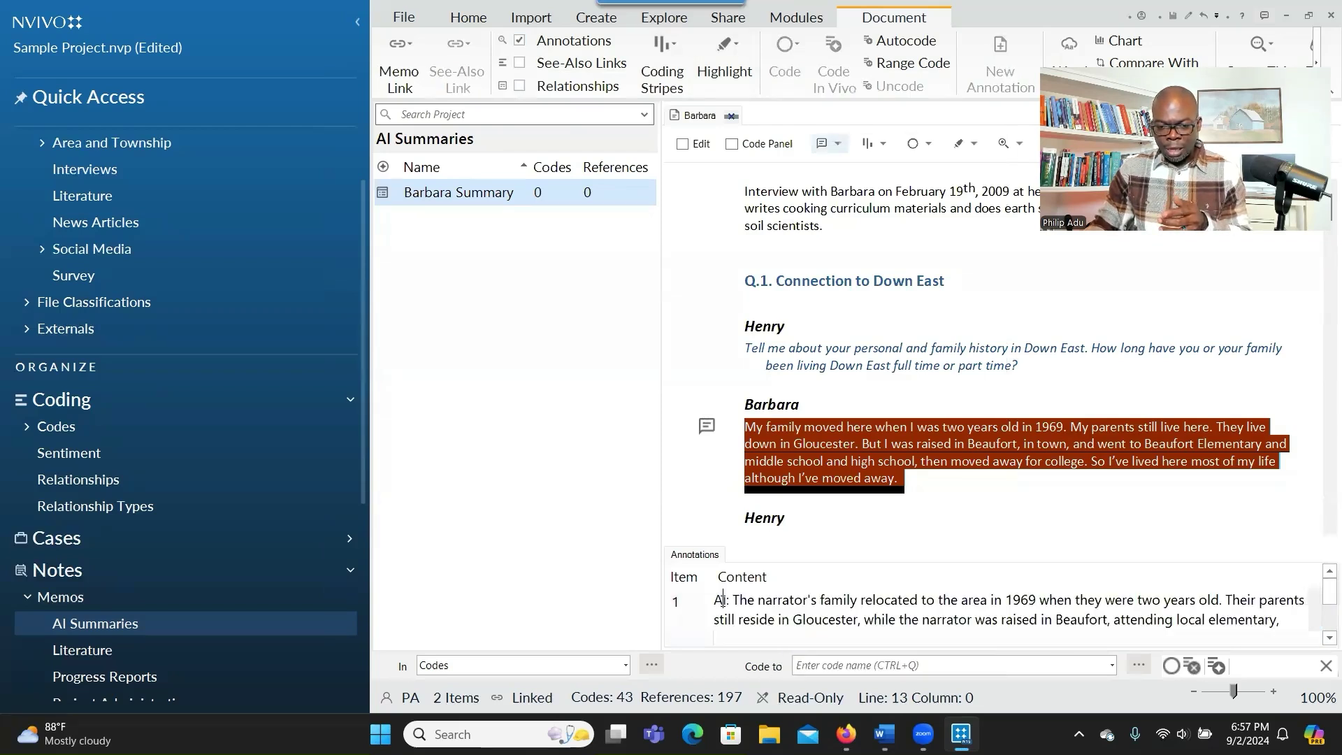
left_click_drag(744, 601, 1157, 626)
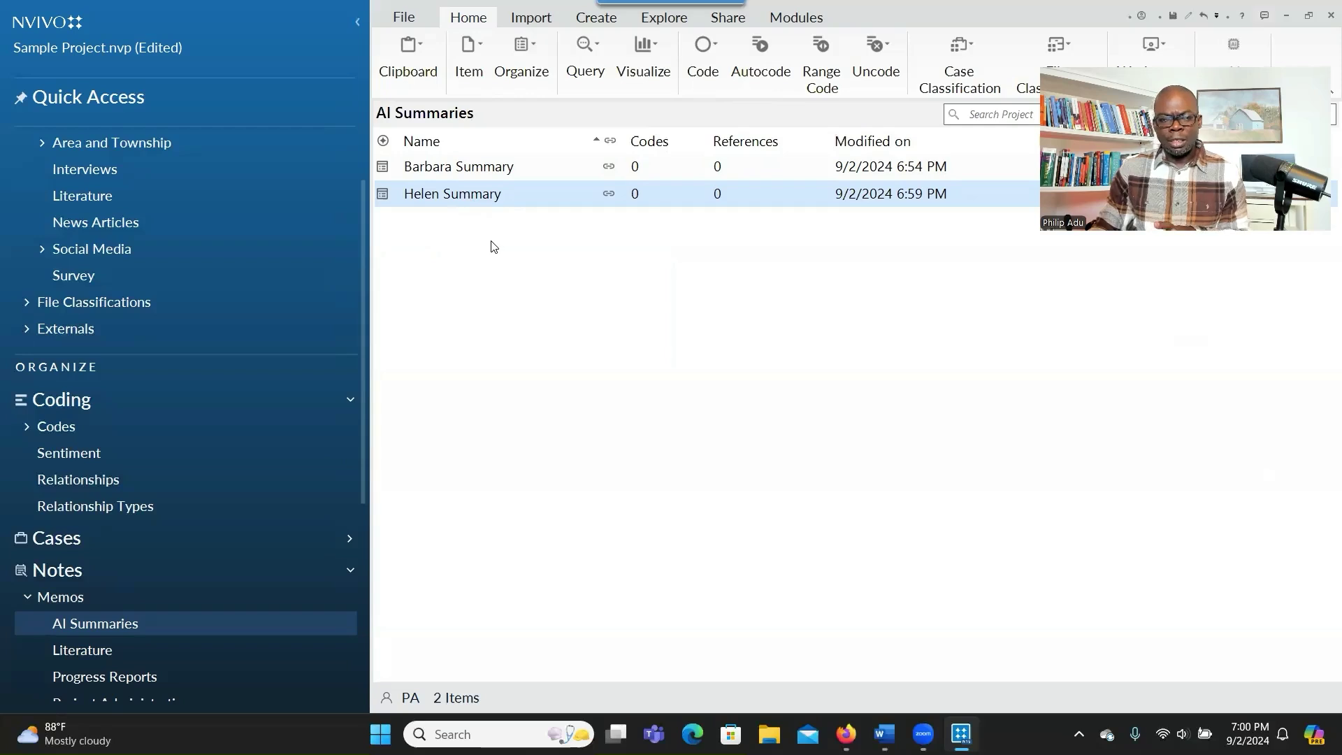
left_click(195, 432)
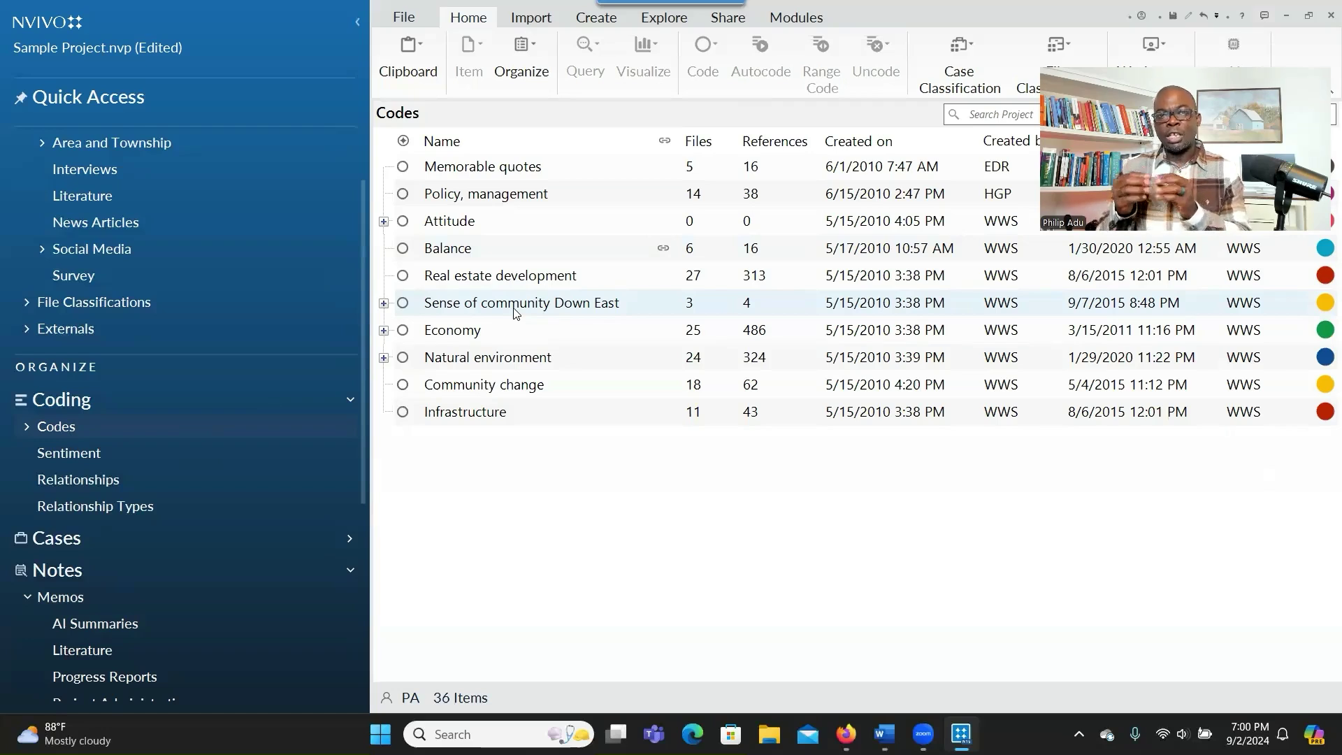
- Select the Economy code and expand then collapse it to see its existing child codes
left_click(478, 248)
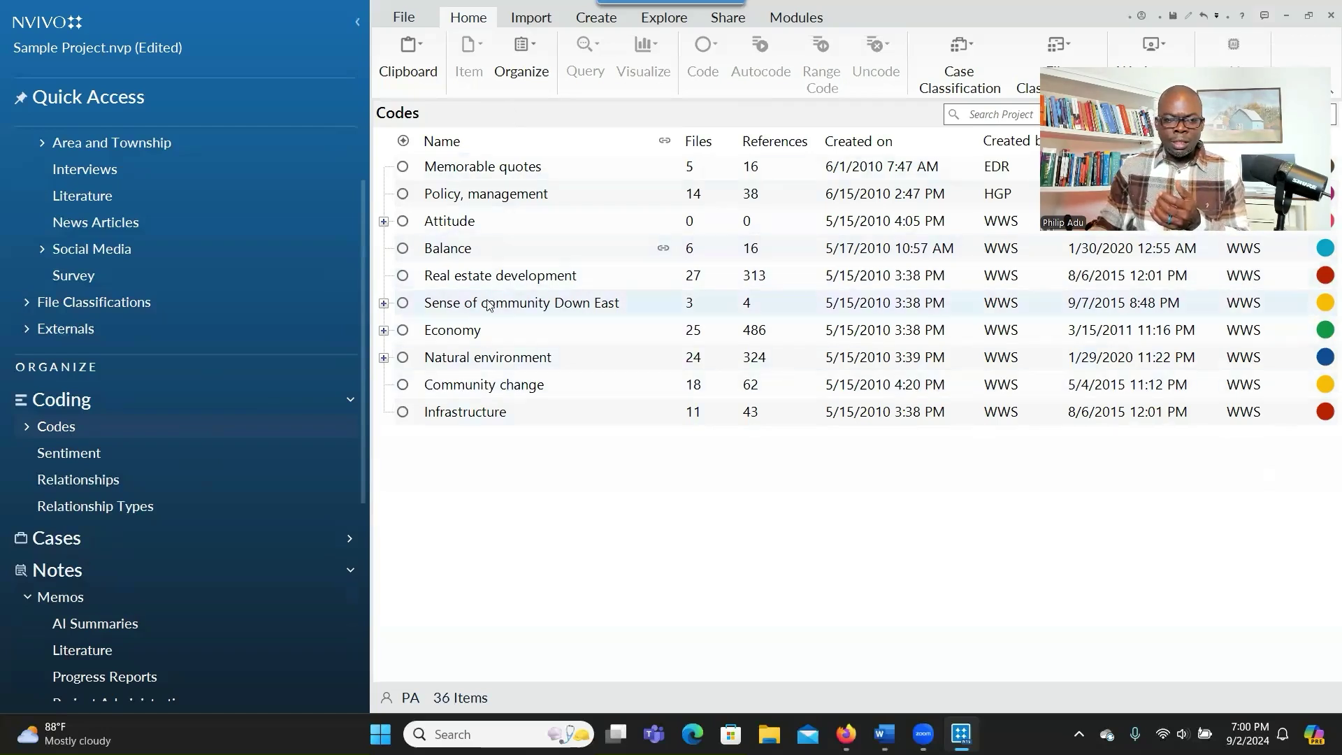
left_click(452, 340)
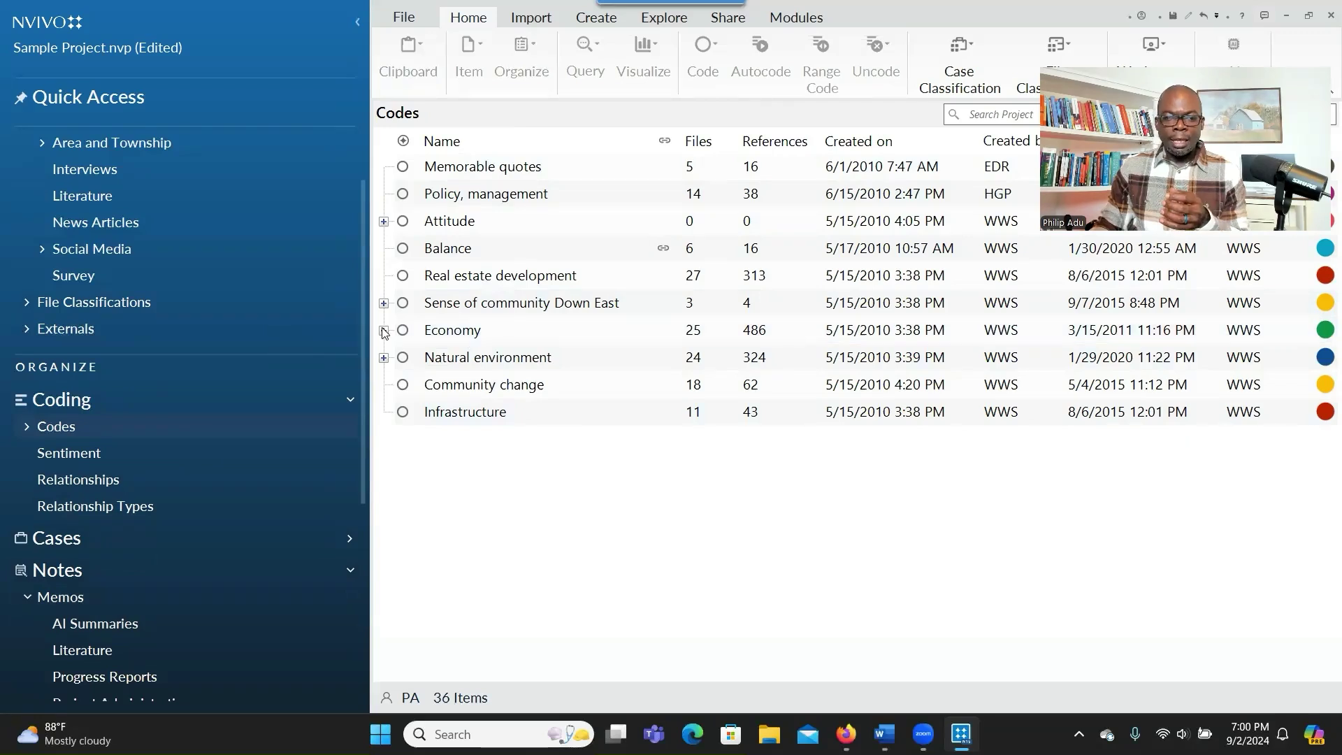
key("Right")
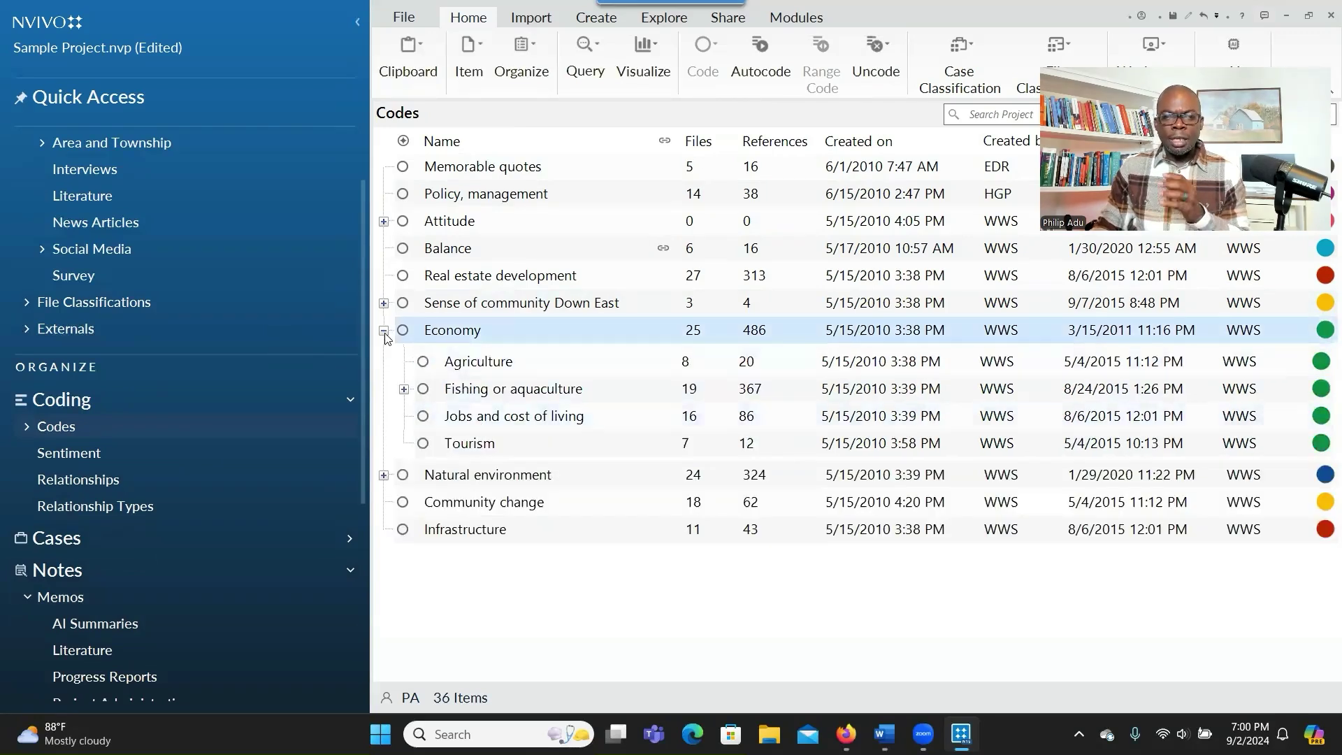
left_click(384, 332)
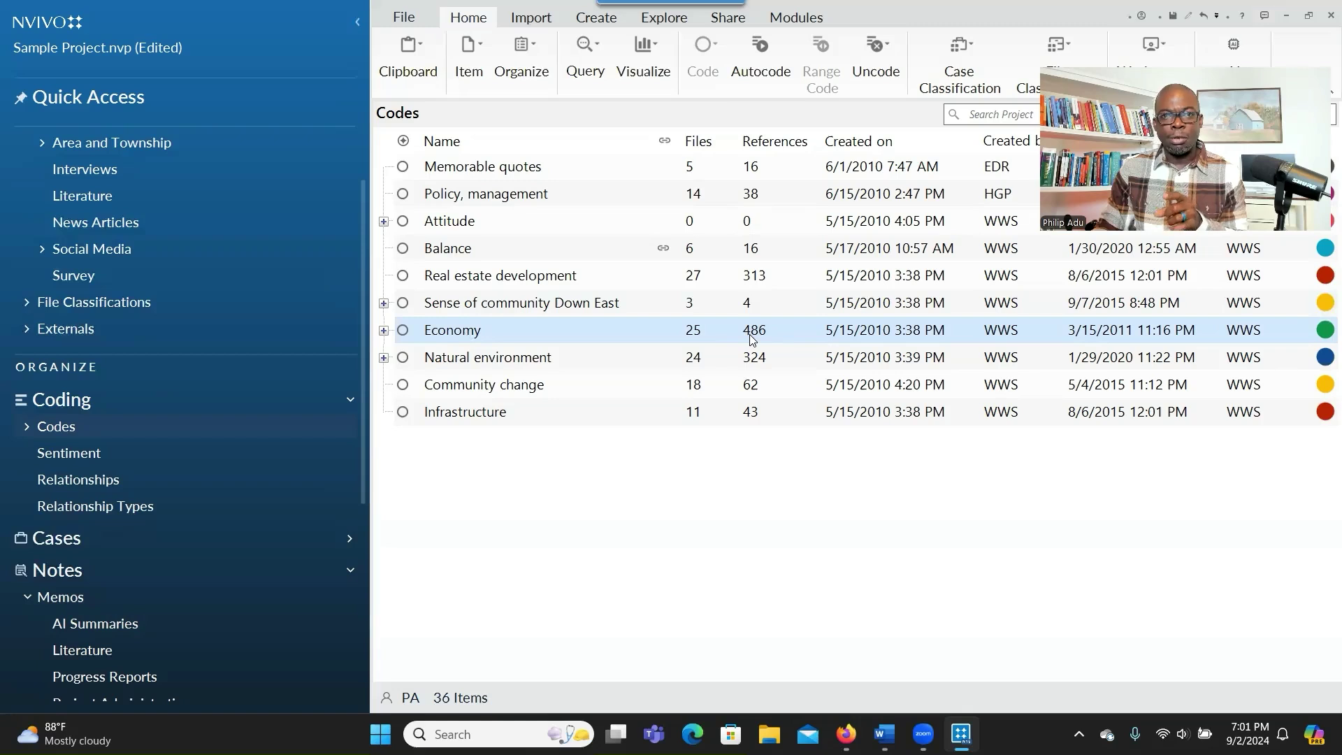
right_click(508, 334)
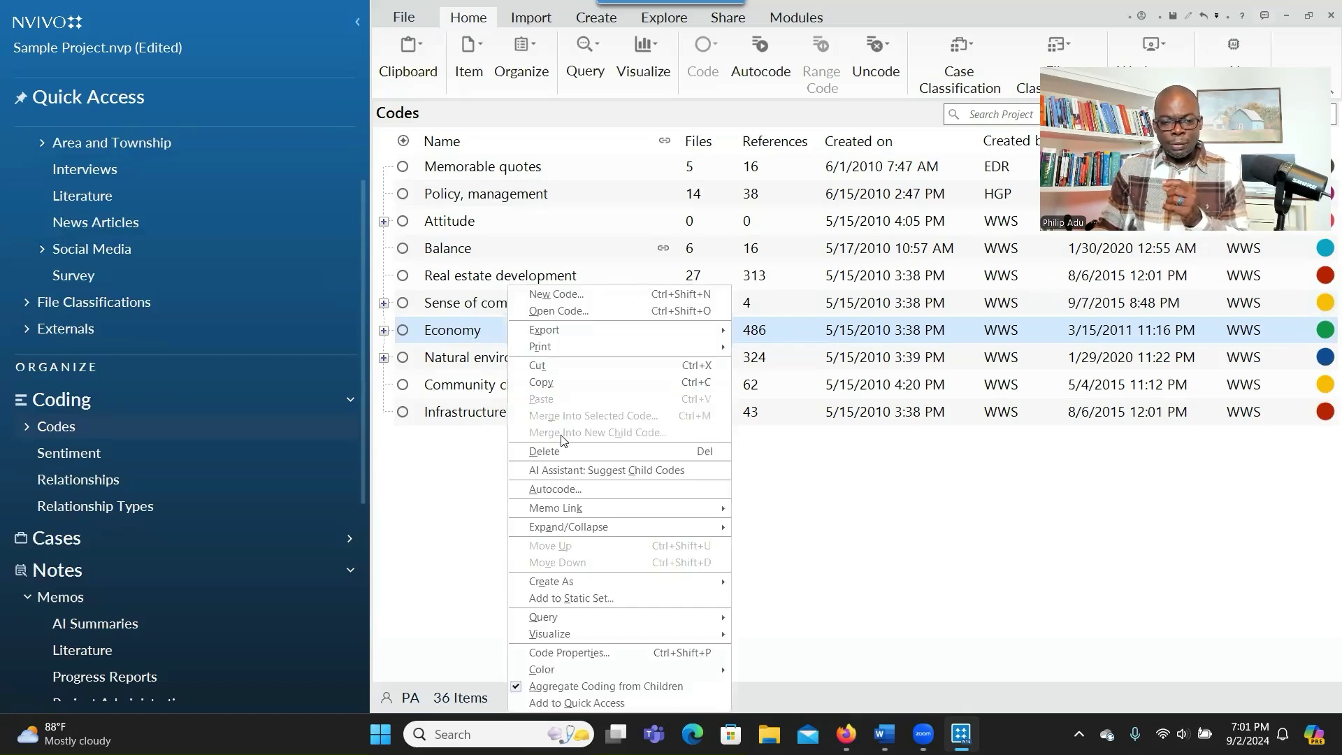
- Generate AI child code suggestions for Economy and view Environmental Concerns' references
left_click(569, 470)
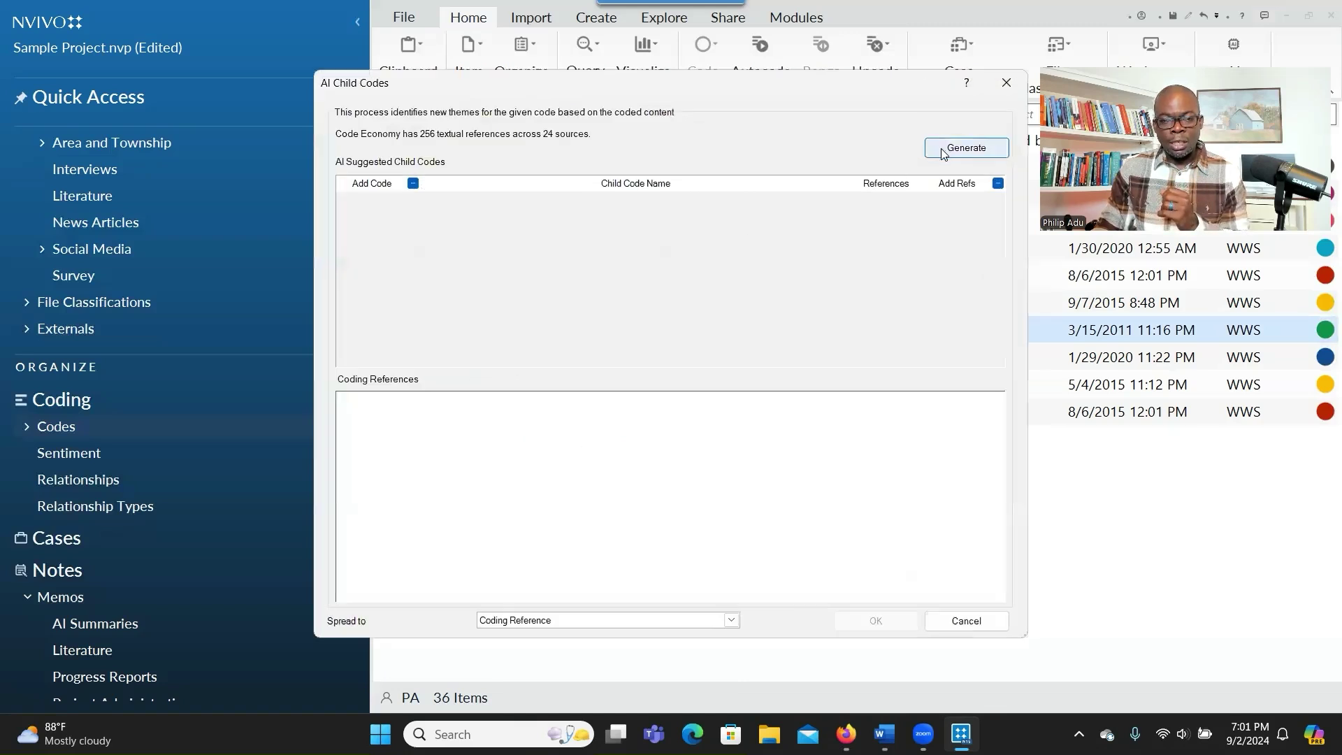
left_click(942, 150)
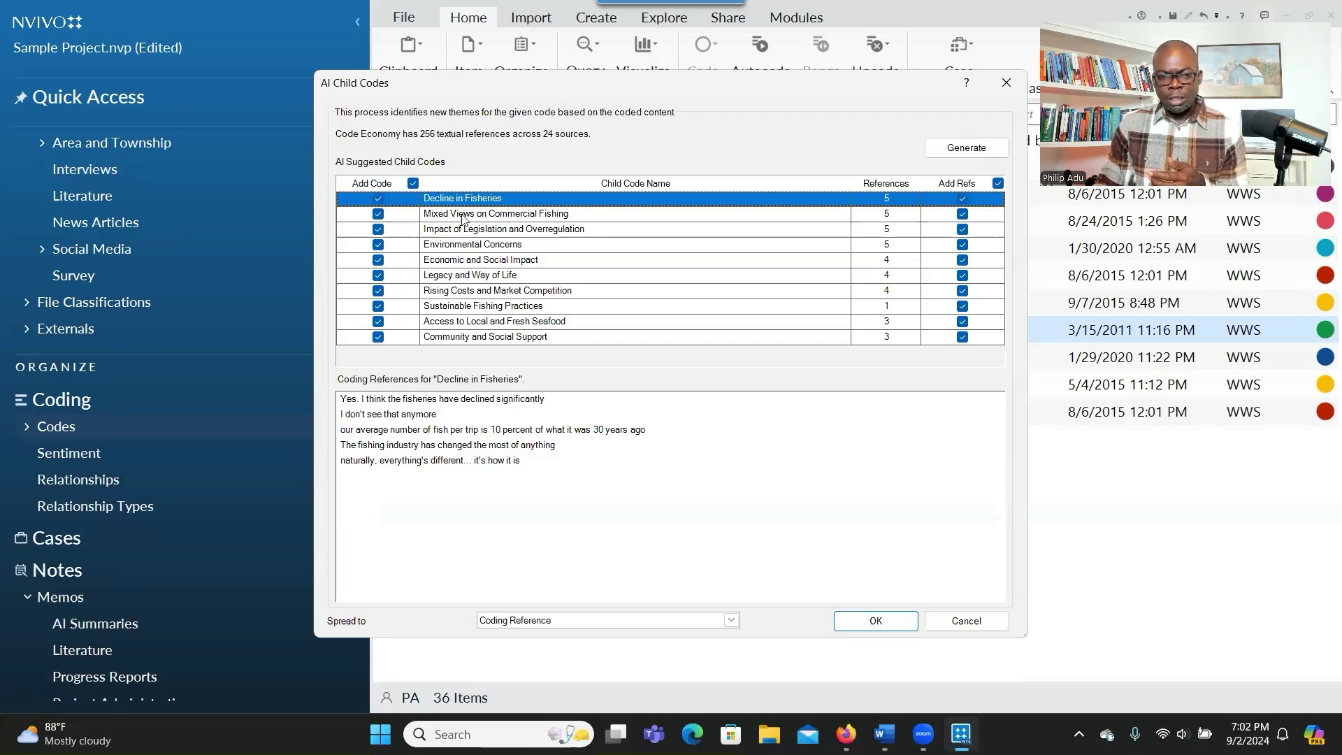
left_click(461, 246)
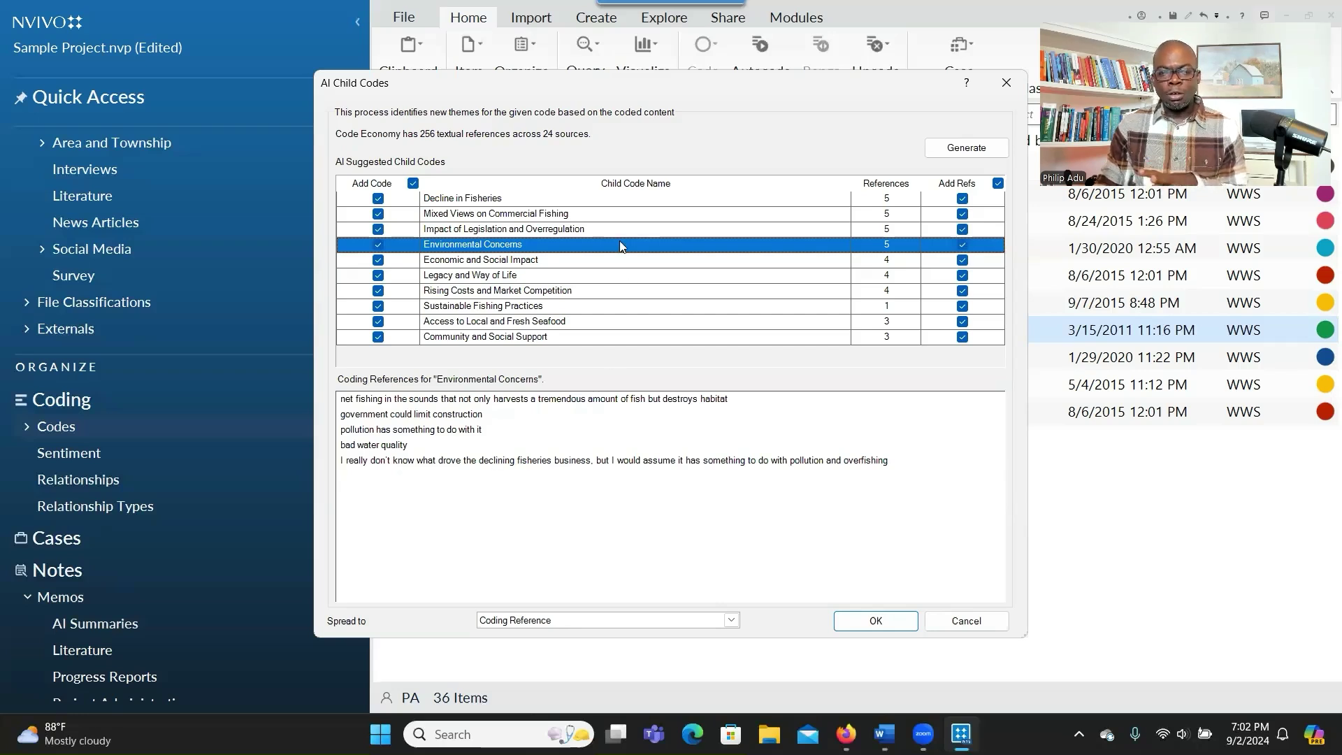
- Exclude Mixed Views on Commercial Fishing and Impact of Legislation and Overregulation, then create the remaining codes
left_click(378, 213)
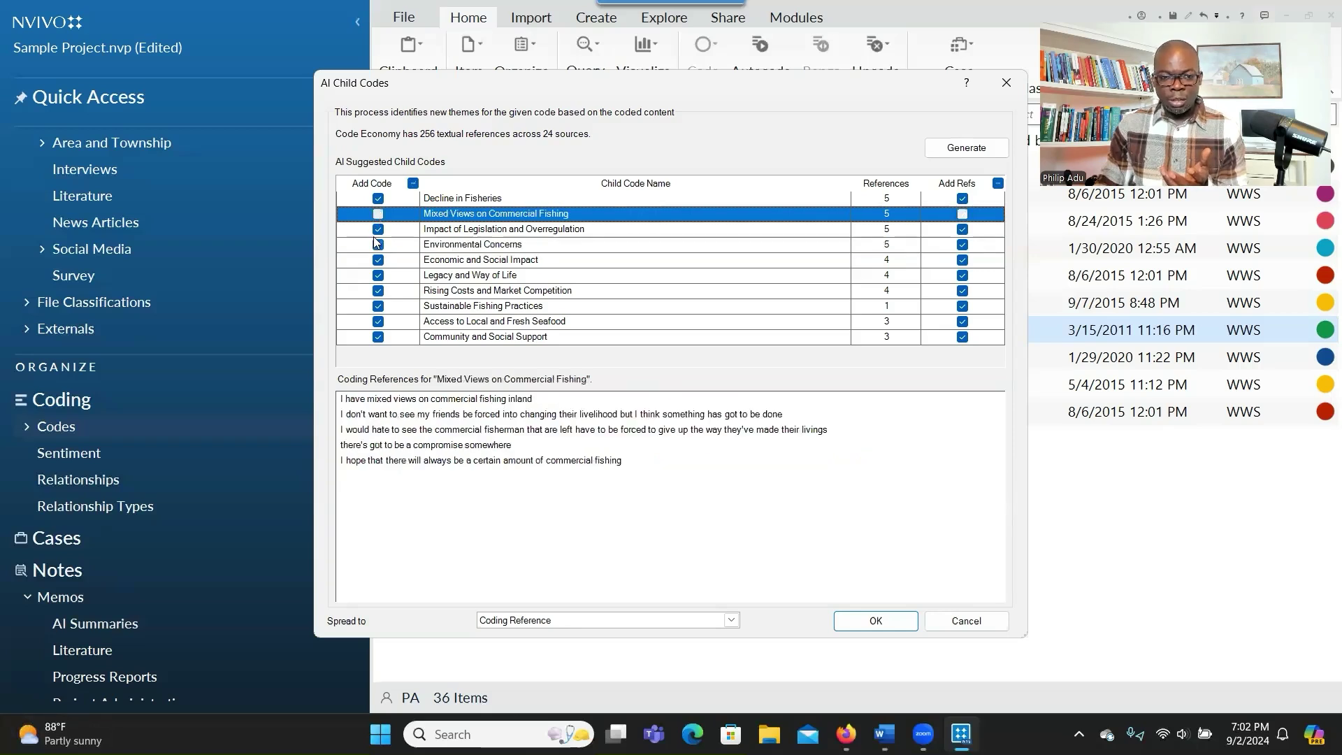
left_click(378, 229)
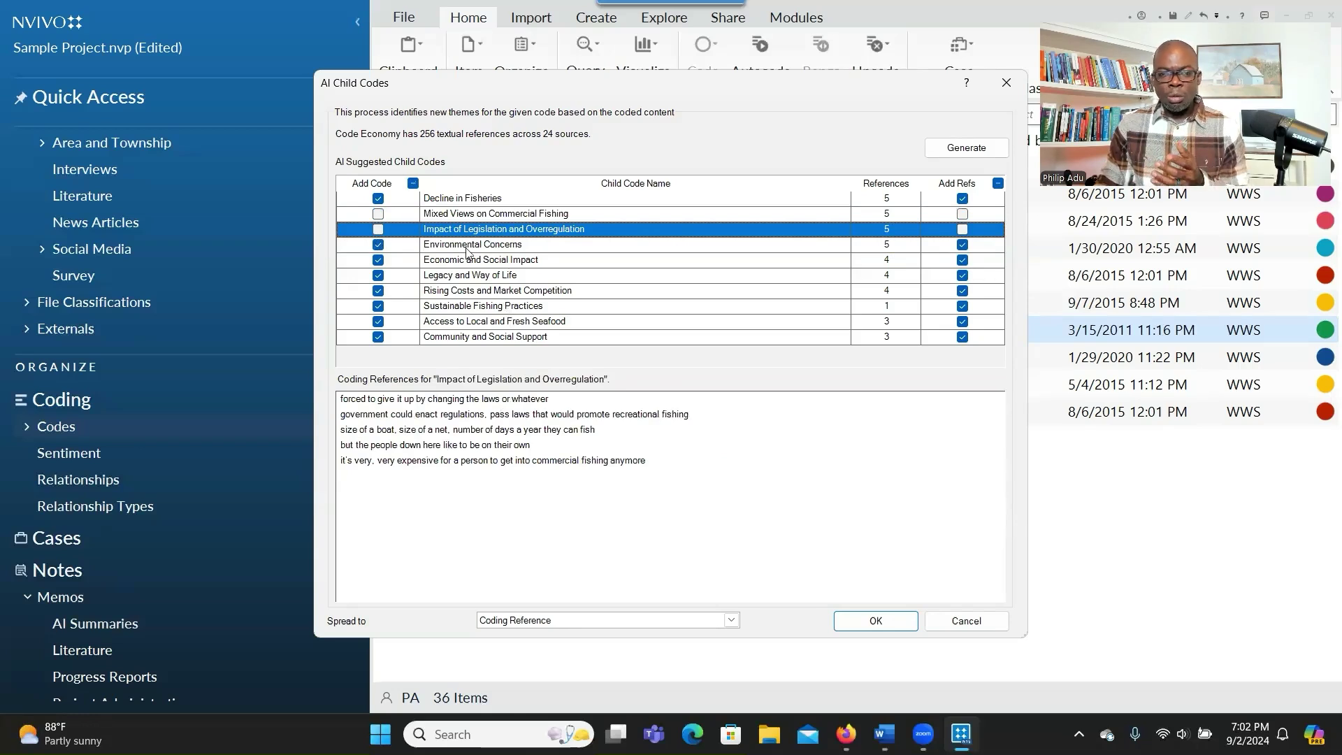
left_click(963, 246)
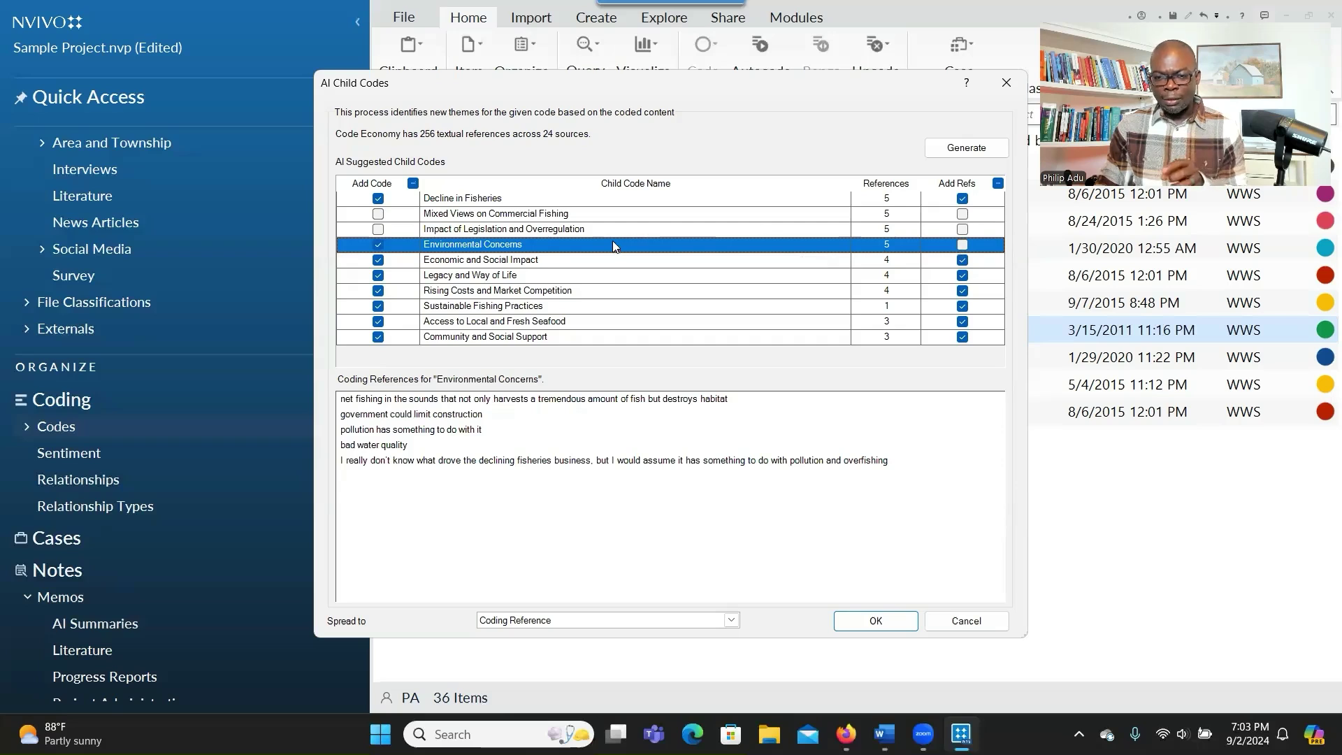
left_click(962, 246)
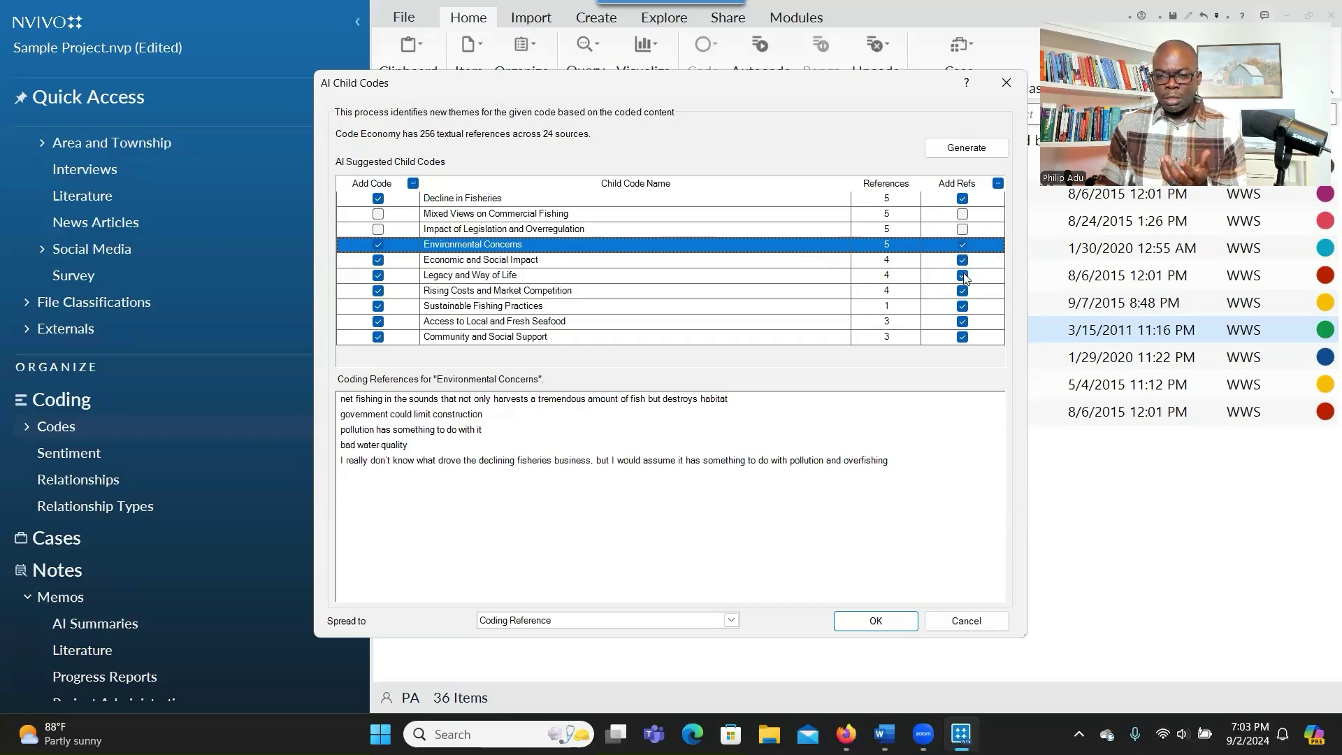
left_click(962, 274)
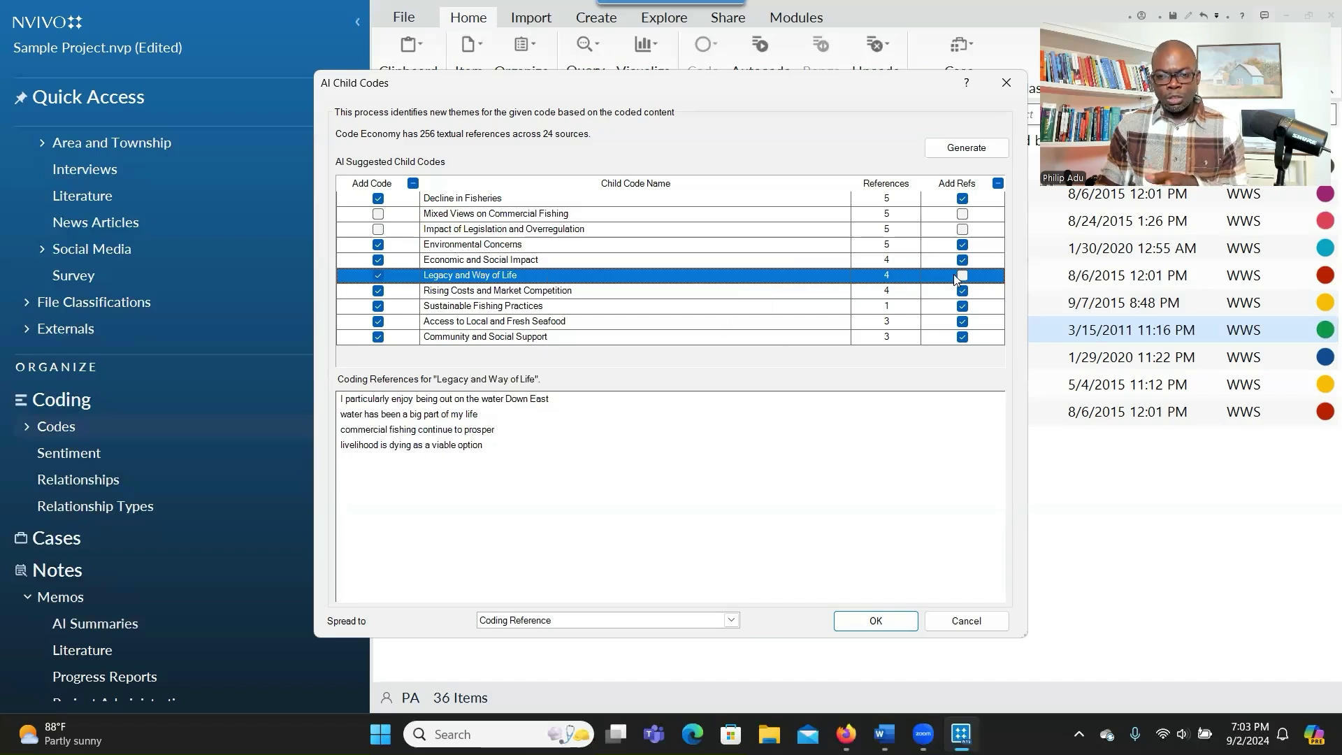
left_click(862, 621)
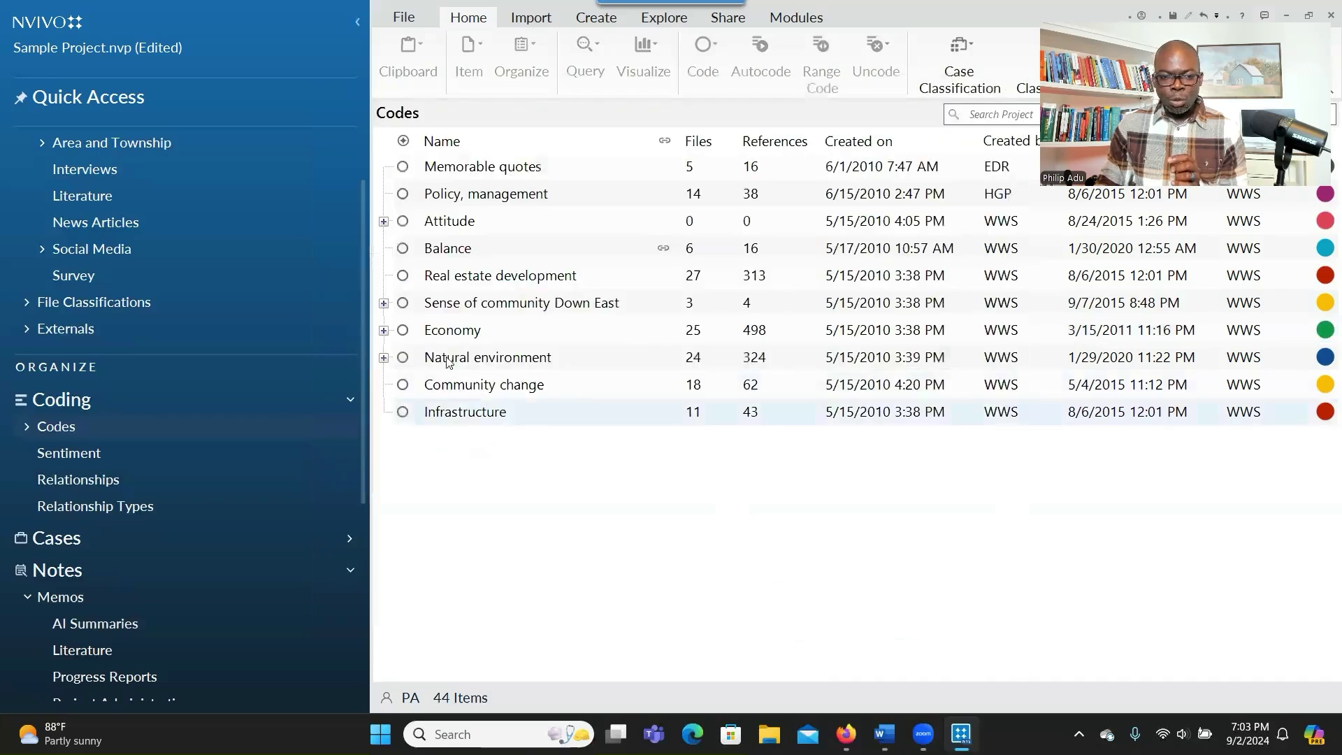
- Expand Economy to reveal its new AI child codes, such as Economic and Social Impact
left_click(383, 331)
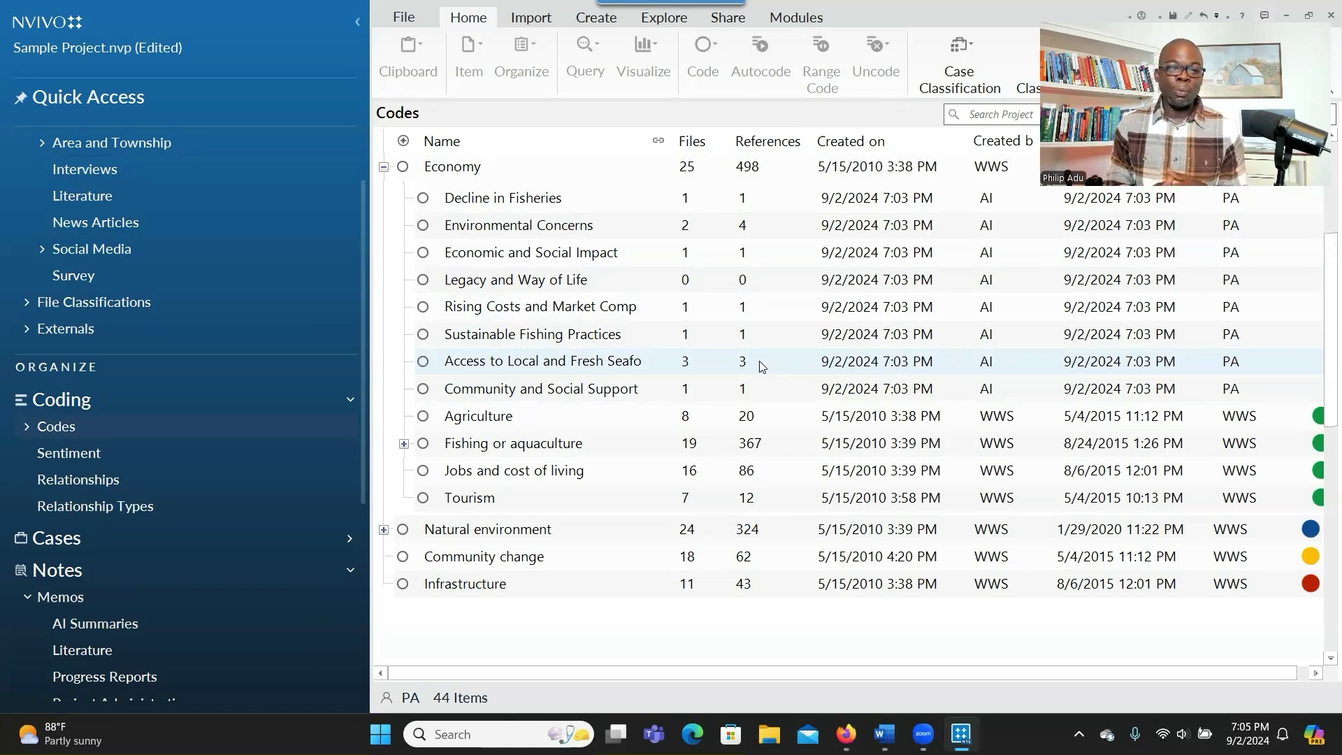
right_click(516, 255)
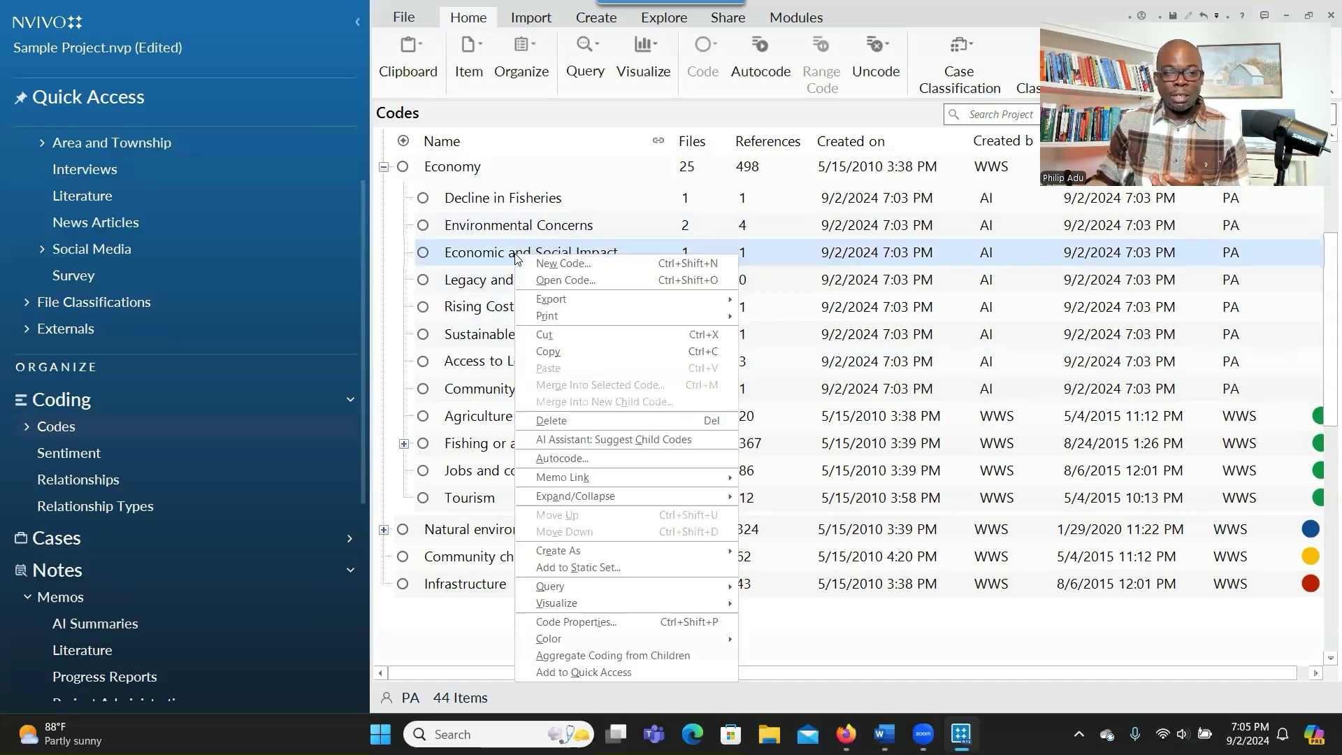
- Rename the Economic and Social Impact code to Economic Social Impact in Code Properties
left_click(573, 621)
left_click(599, 254)
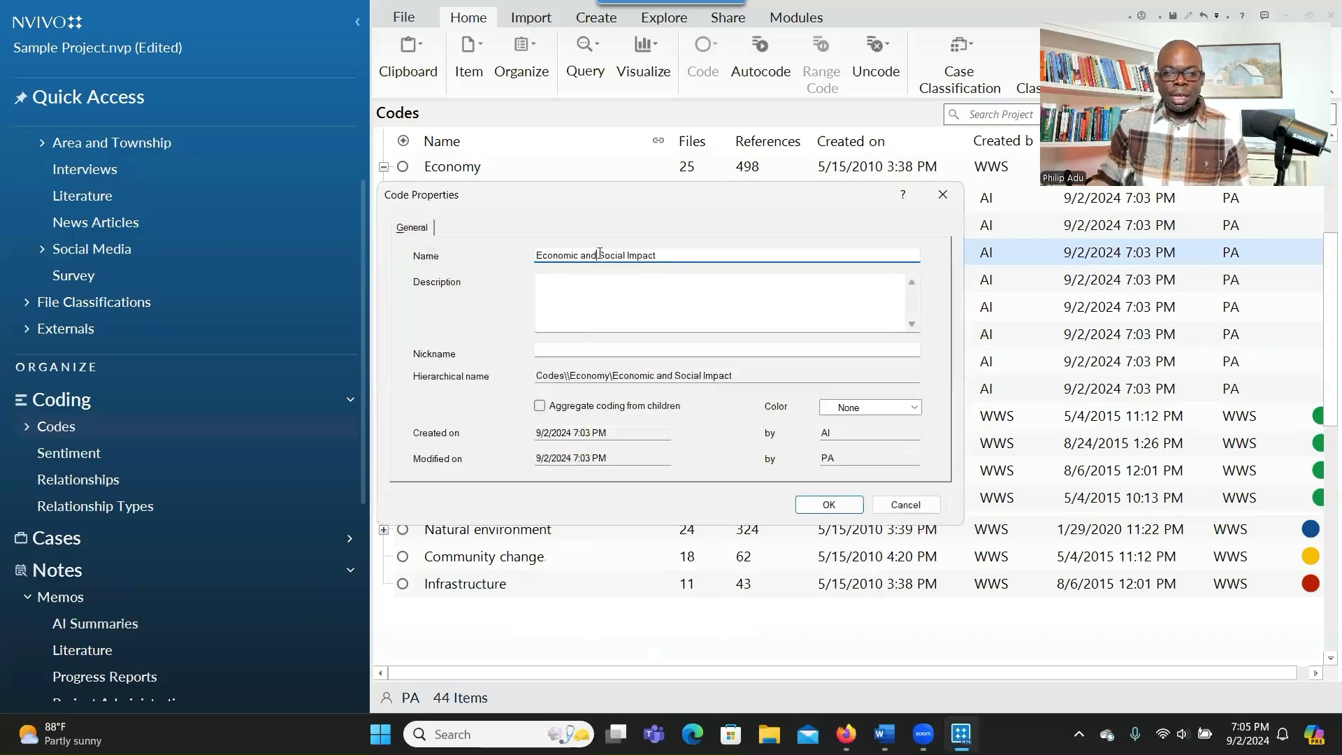
key("BackSpace")
key("BackSpace")
key("BackSpace")
key("BackSpace")
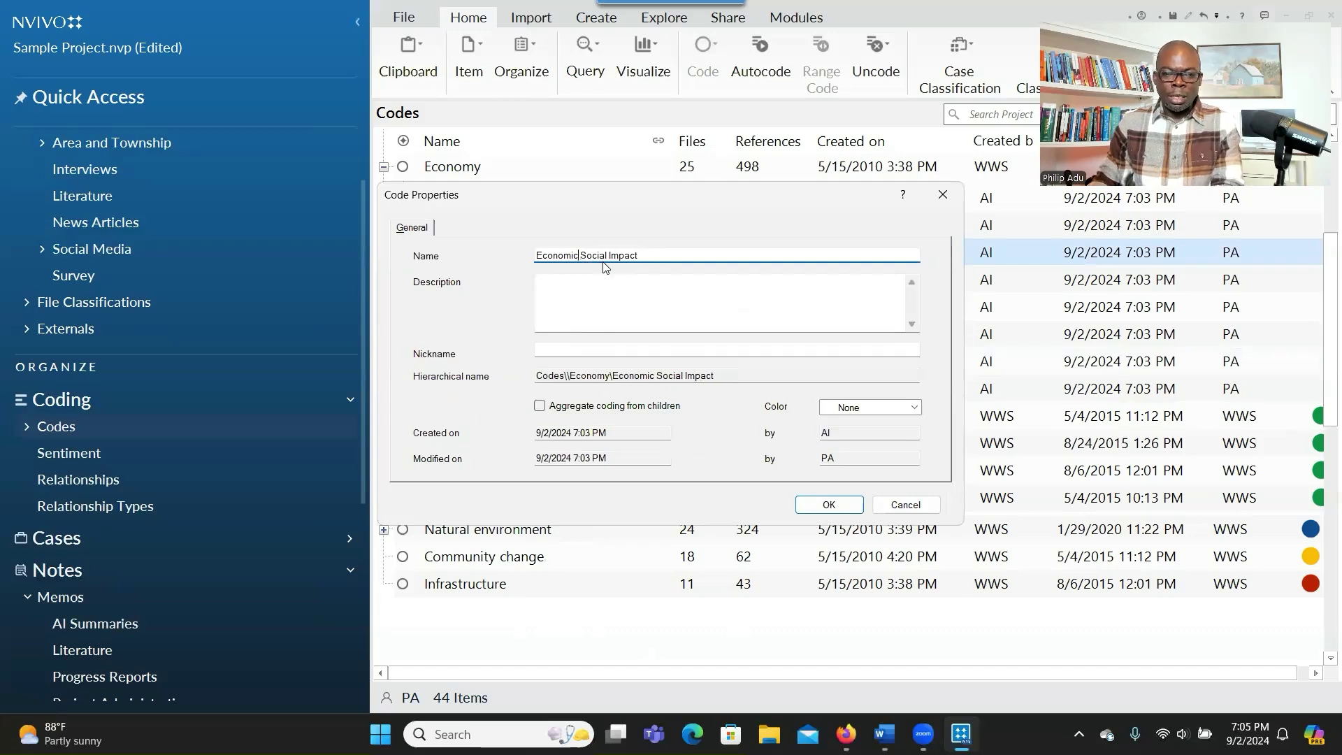
left_click(809, 506)
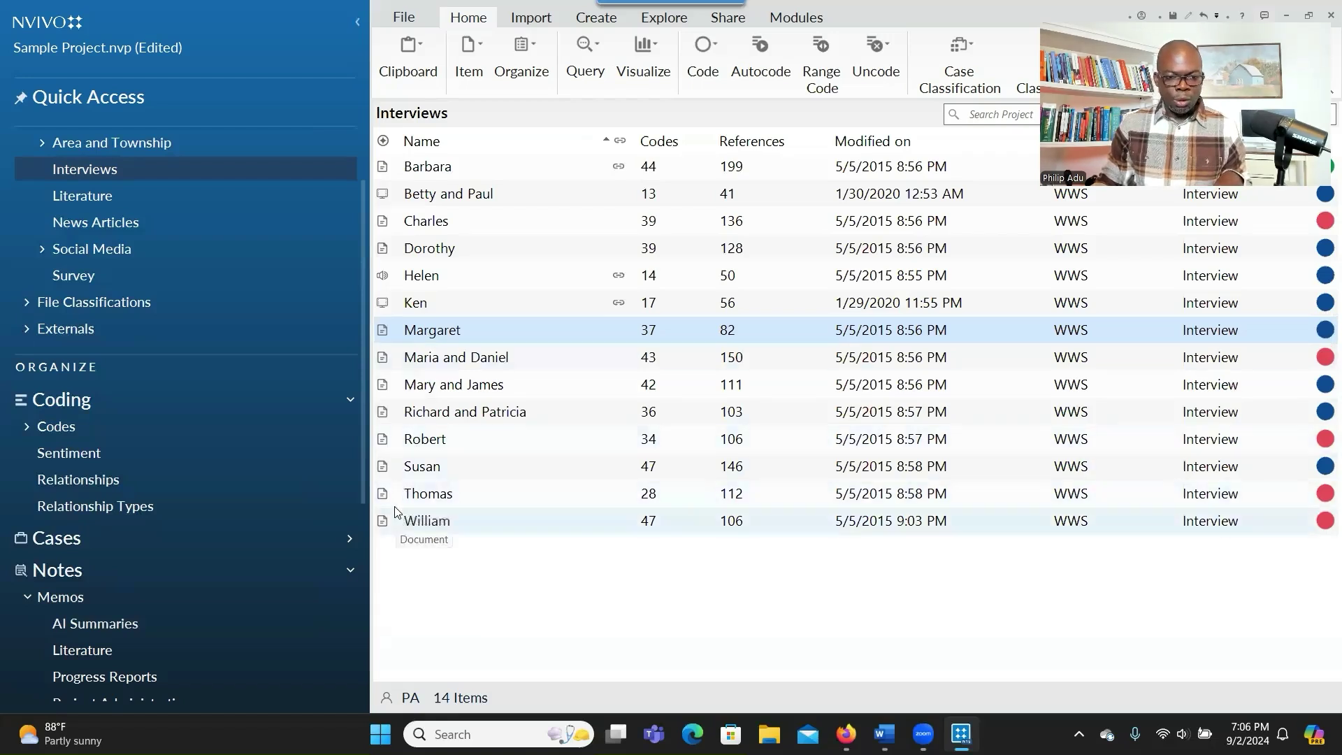
- Select seven interviews and run AI Assistant: Summarize Document(s) on them
left_click(421, 522, "ctrl")
left_click(422, 494, "ctrl")
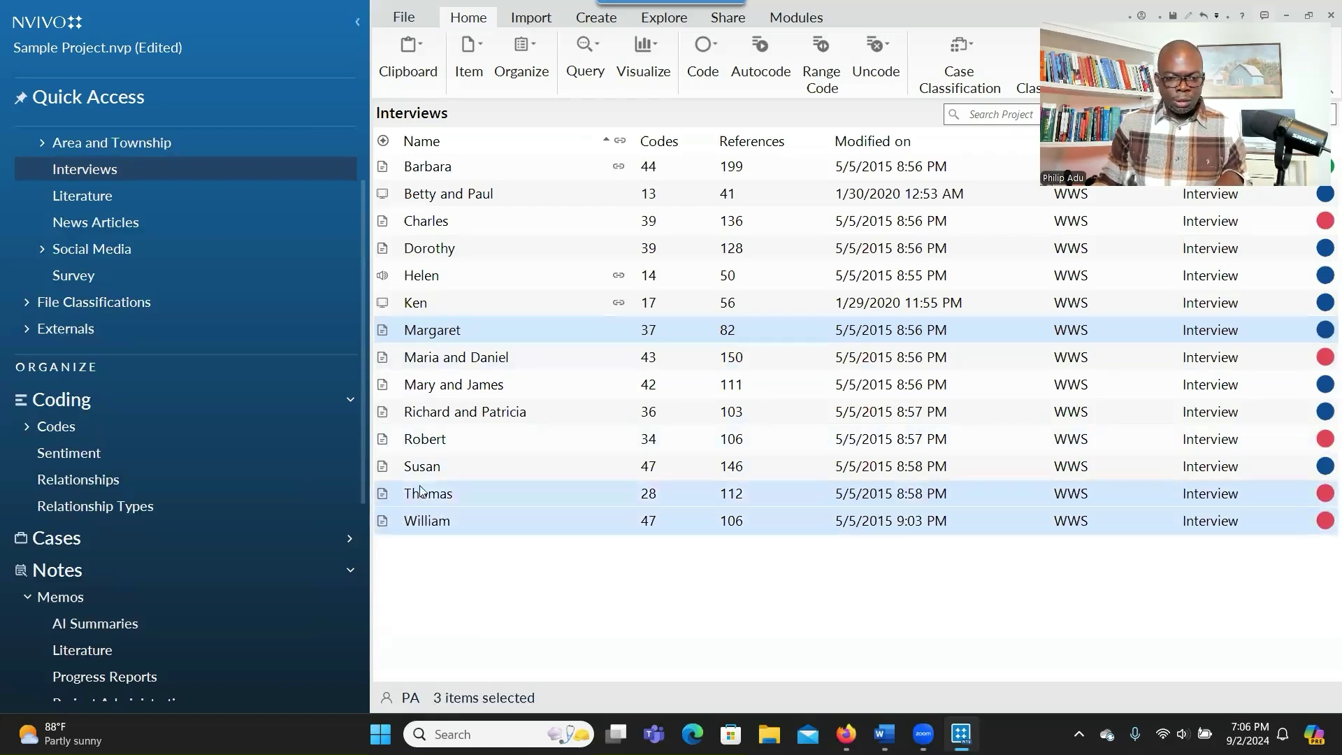
left_click(423, 468, "ctrl")
left_click(426, 440, "ctrl")
left_click(427, 414, "ctrl")
left_click(438, 384, "ctrl")
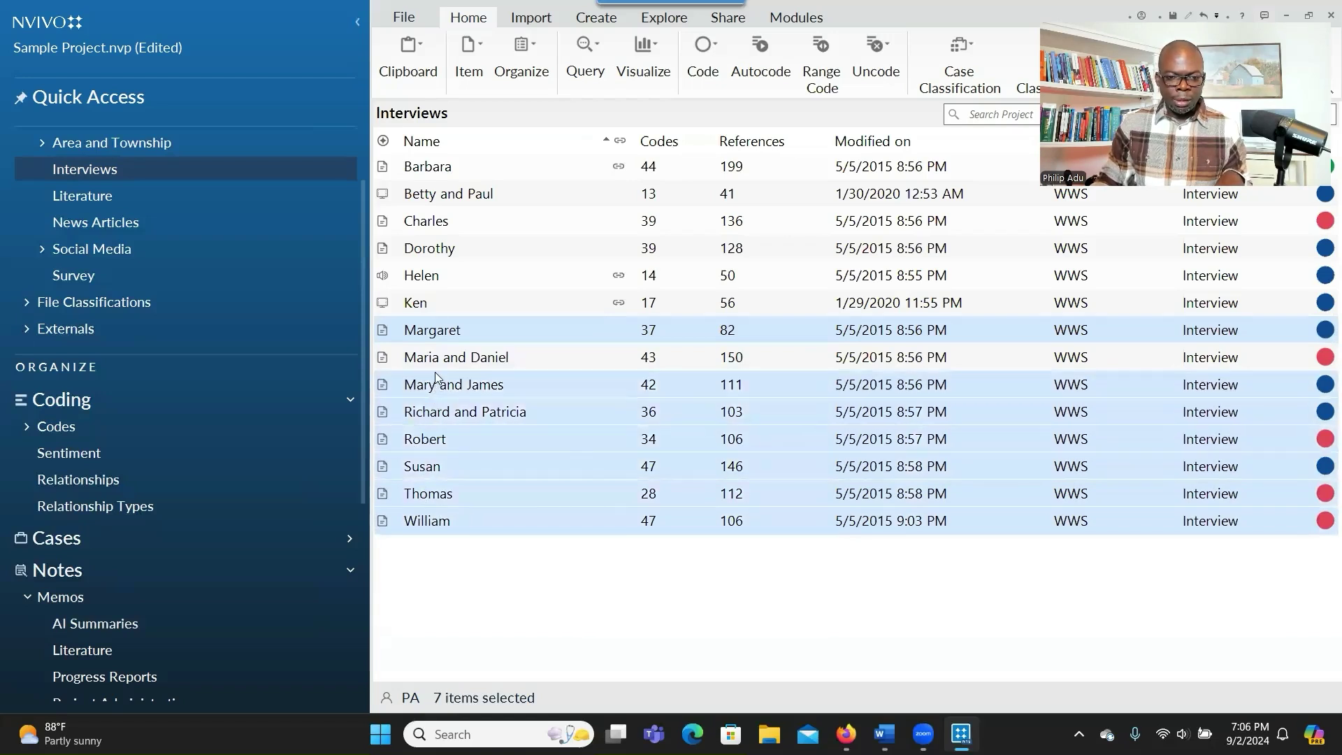
right_click(438, 384)
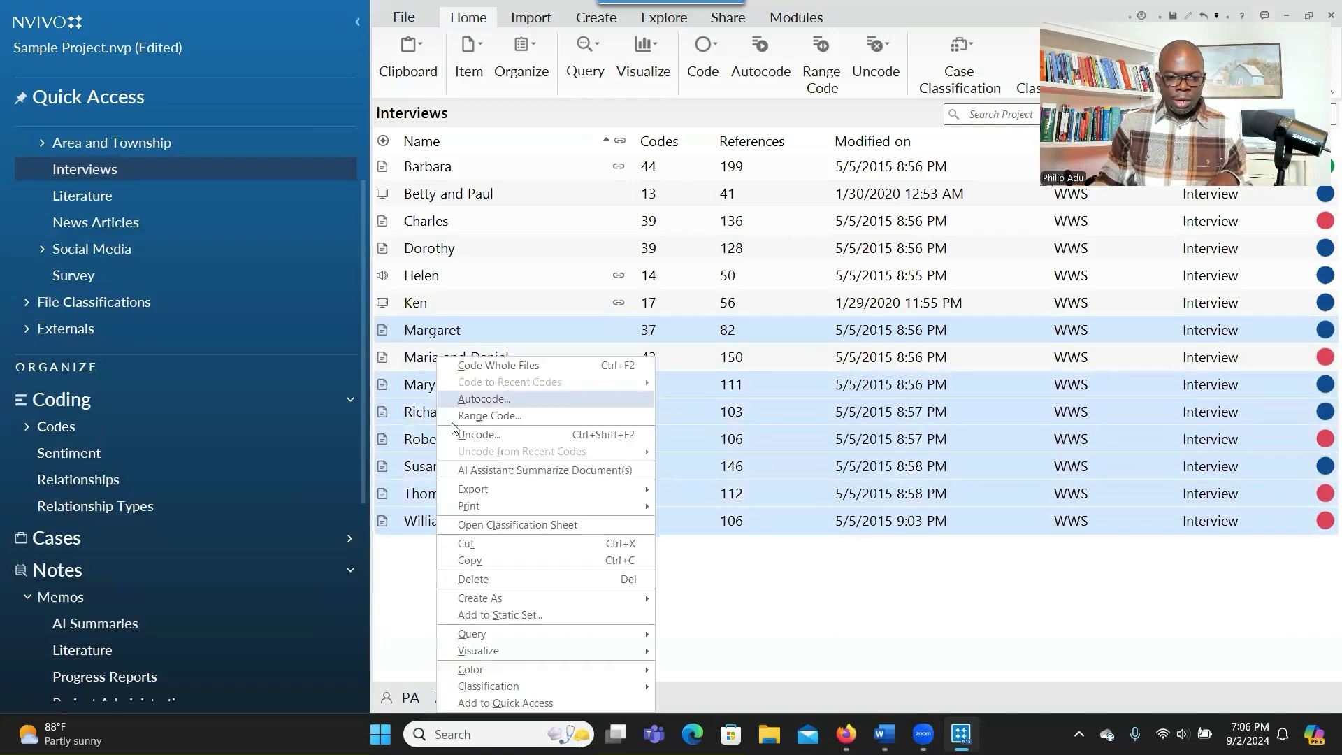
left_click(487, 471)
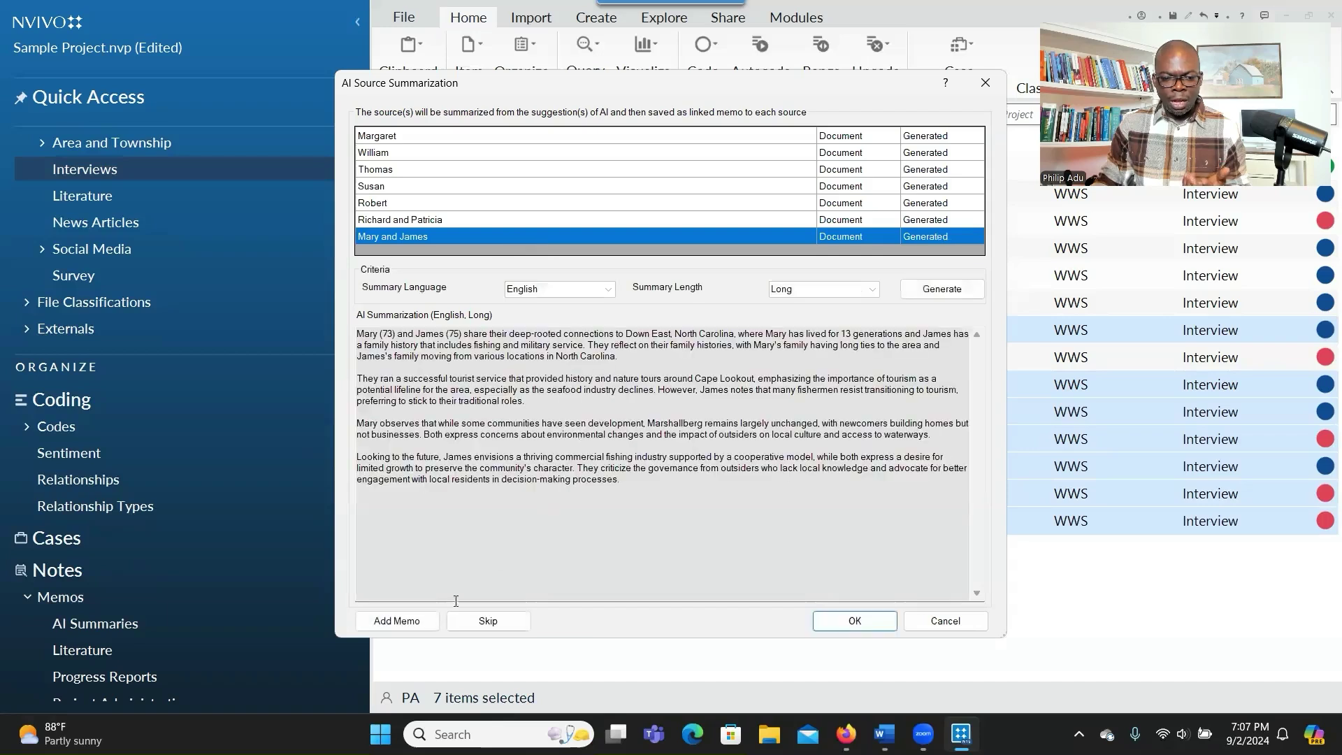
- Save Margaret's, William's, Thomas's, Susan's and Robert's summaries as linked memos and finish
left_click(387, 138)
left_click(363, 620)
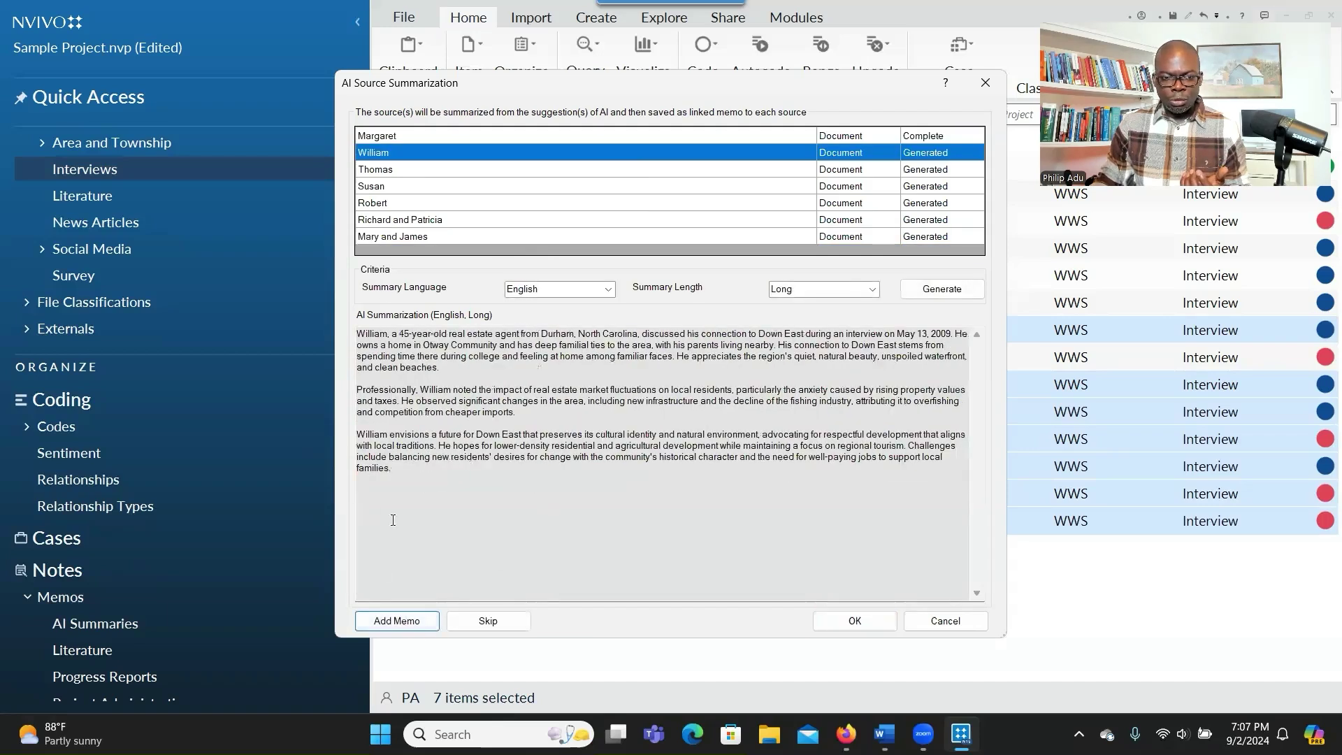
left_click(389, 619)
left_click(389, 620)
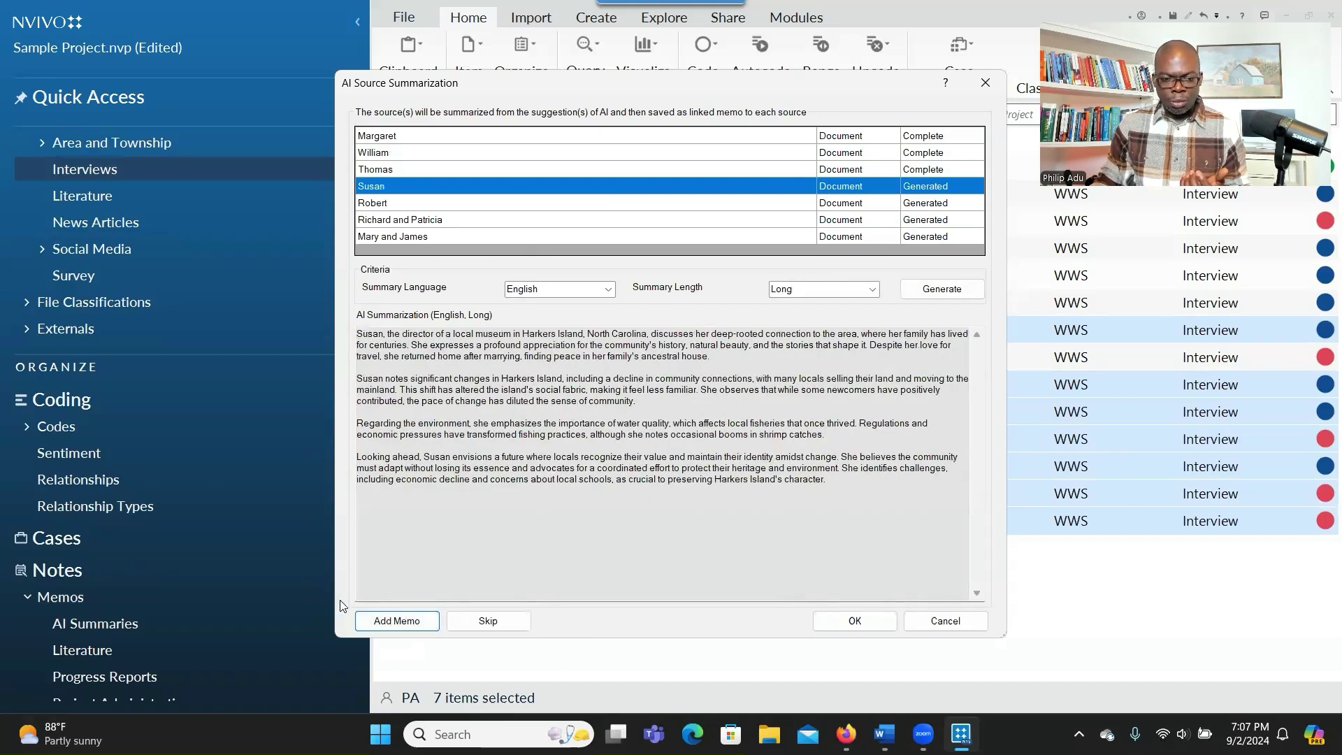
left_click(379, 621)
left_click(379, 621)
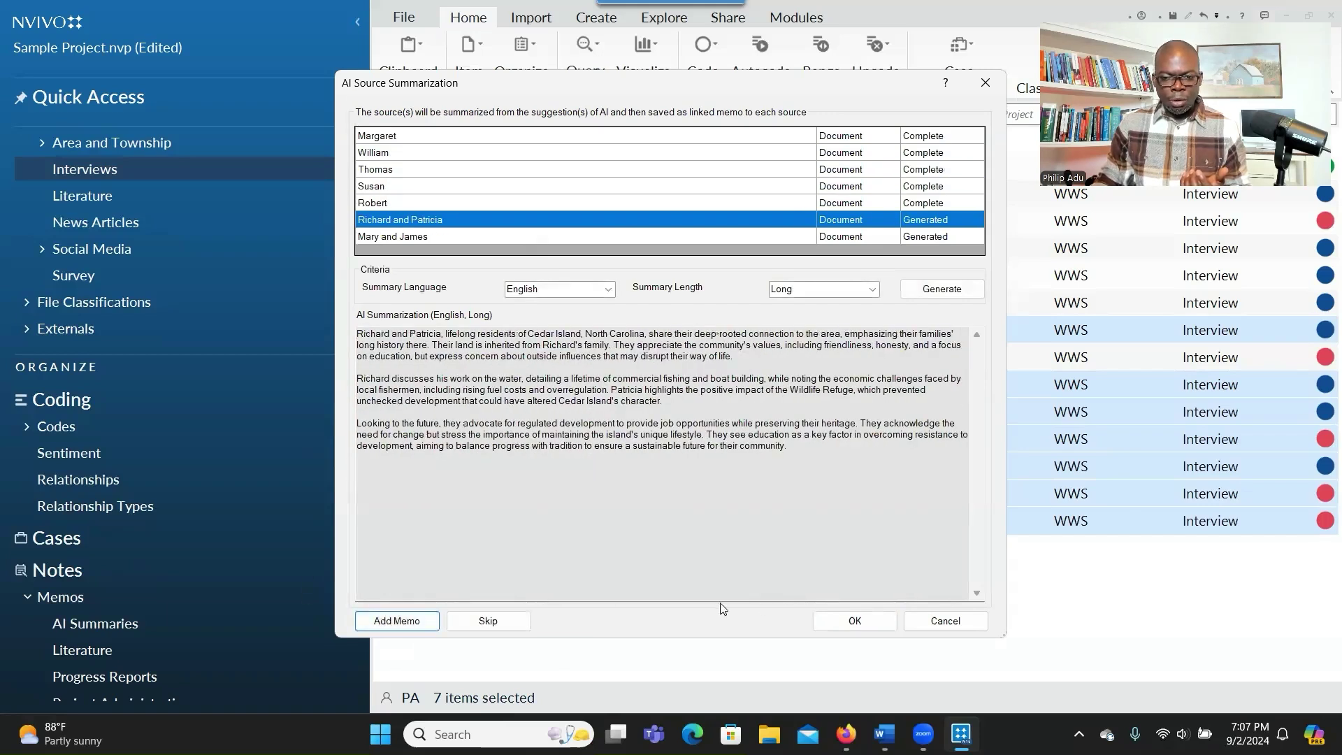
left_click(878, 623)
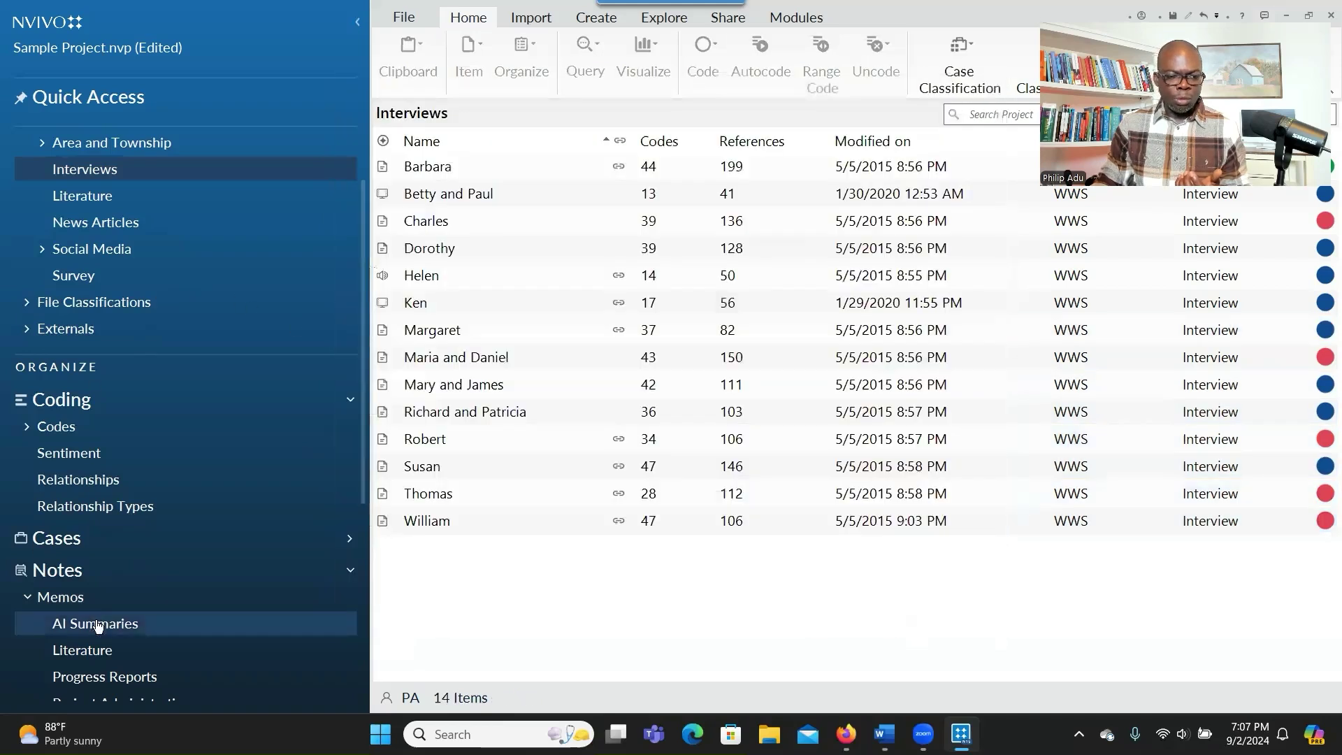
- Open the Susan Summary memo from AI Summaries, then switch to the Lumivero page in Firefox
left_click(97, 624)
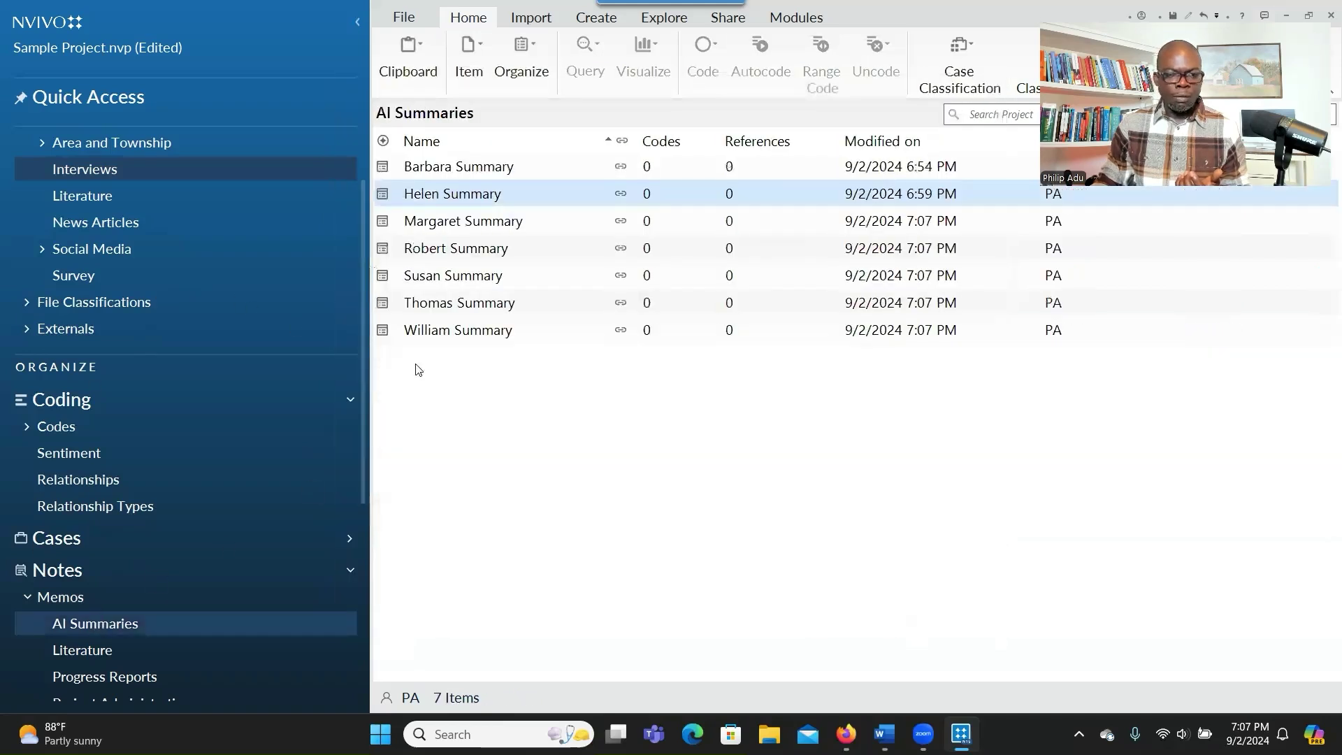
left_click(486, 276)
double_click(486, 275)
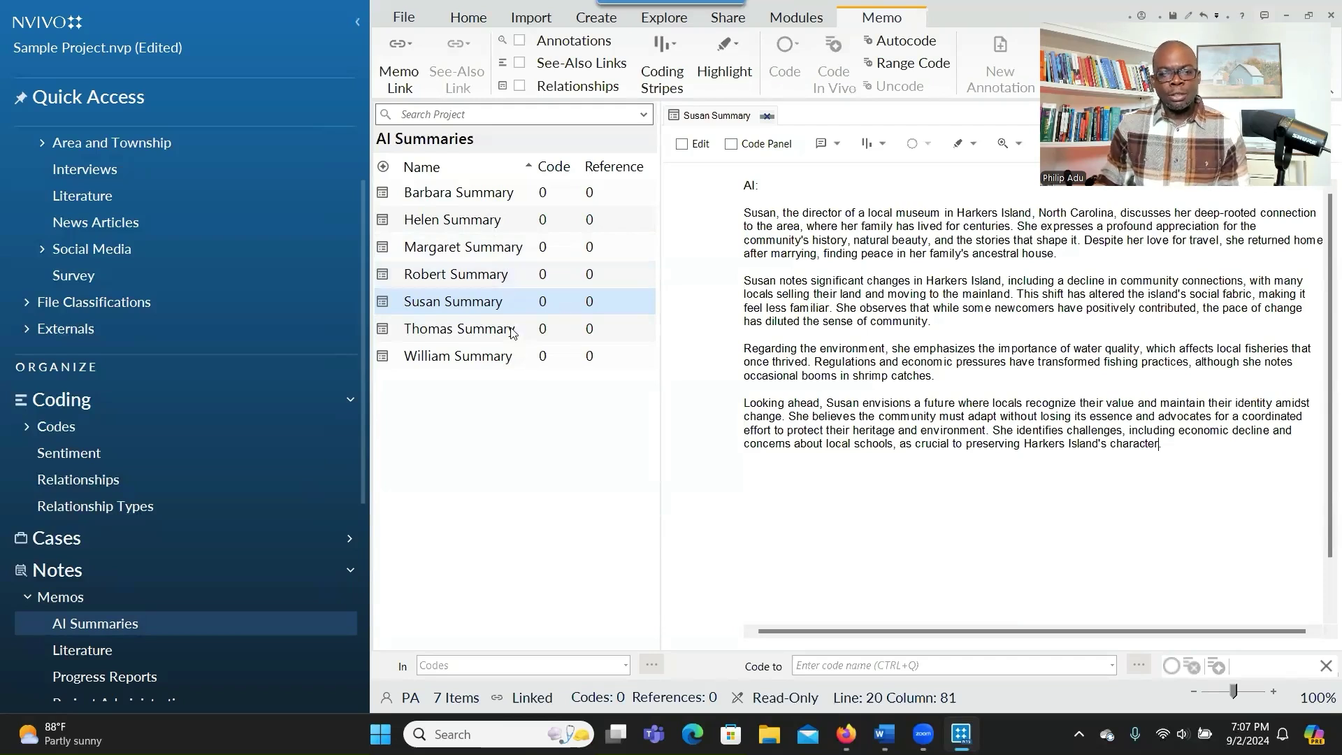
left_click(838, 729)
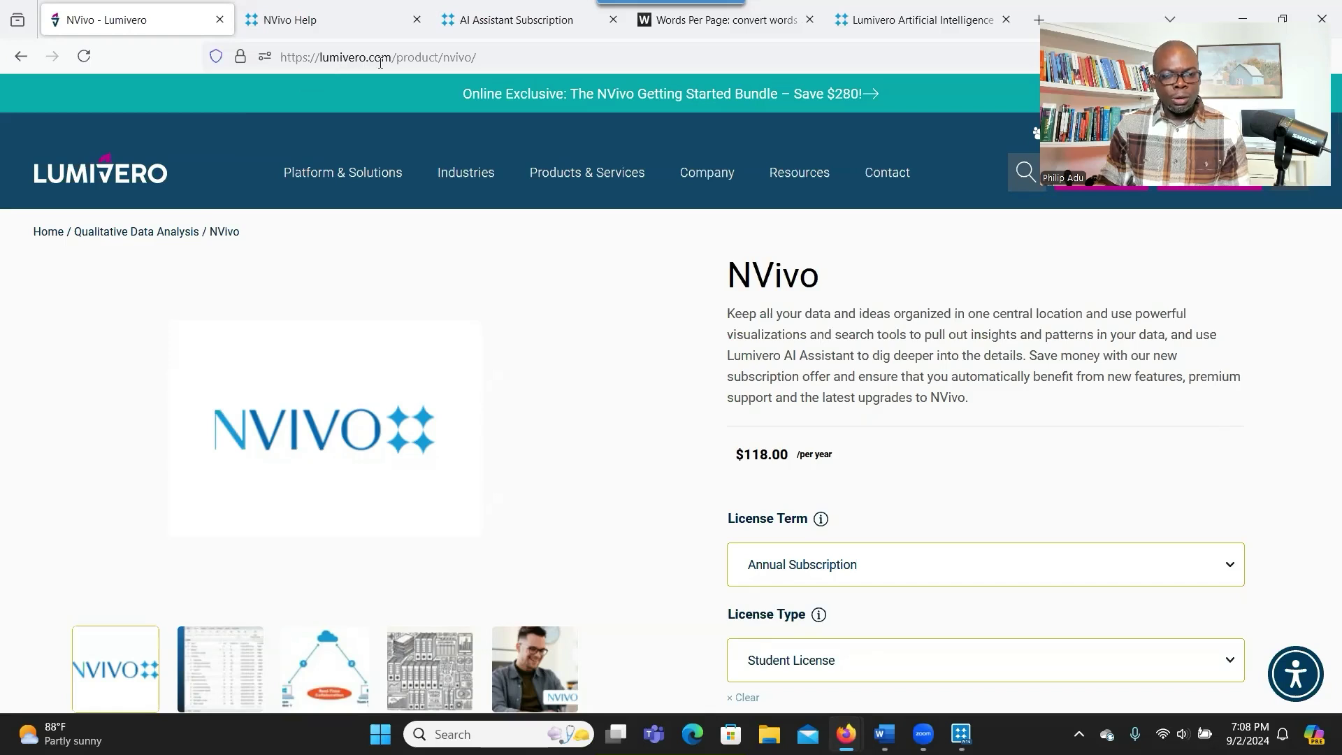
- Go to the Lumivero Buy Now shop and open the NVivo product's Select Options page
mouse_move(343, 173)
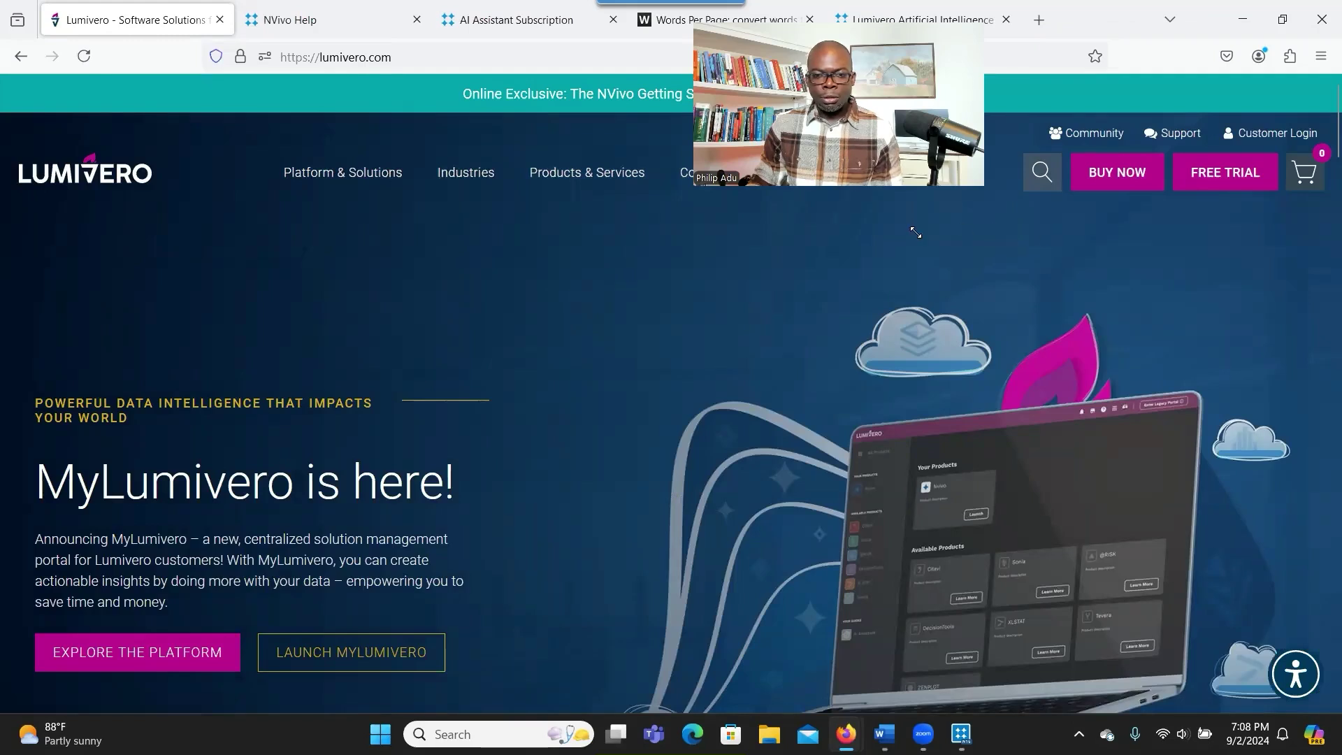
left_click(1121, 180)
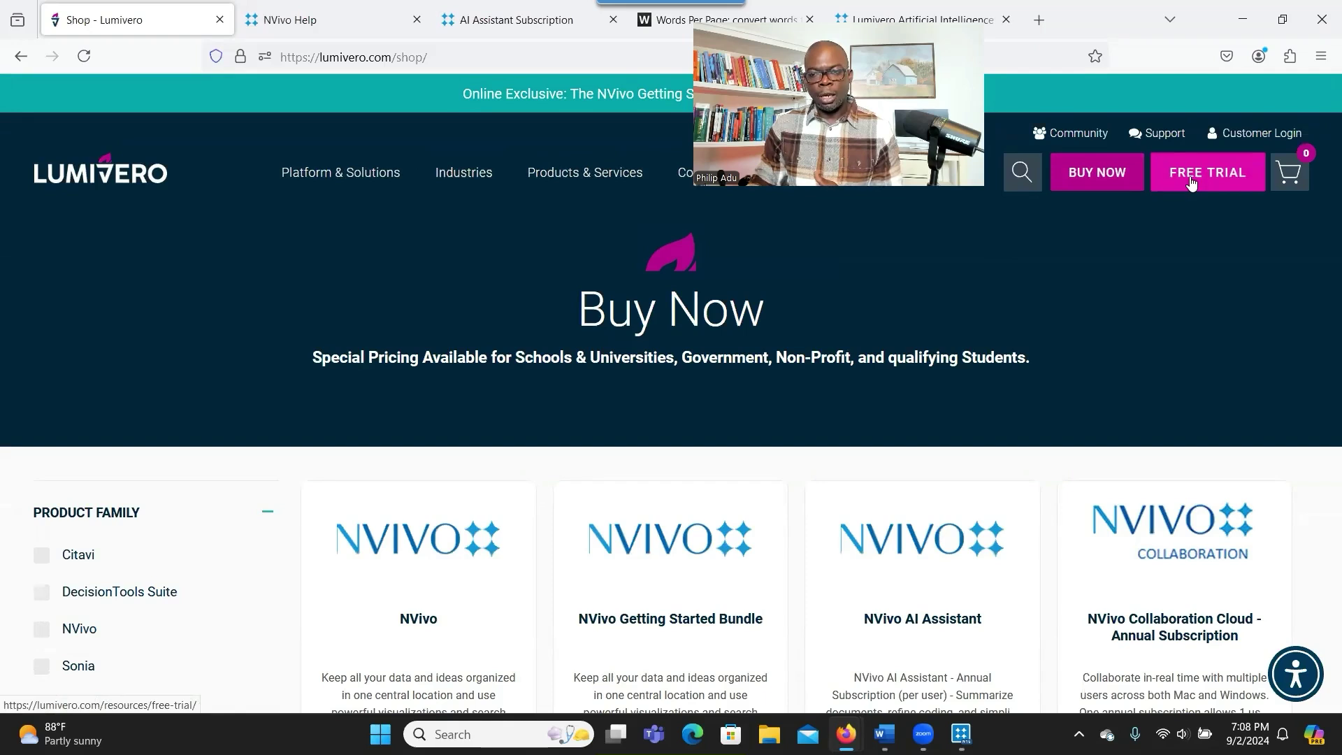
left_click(1123, 184)
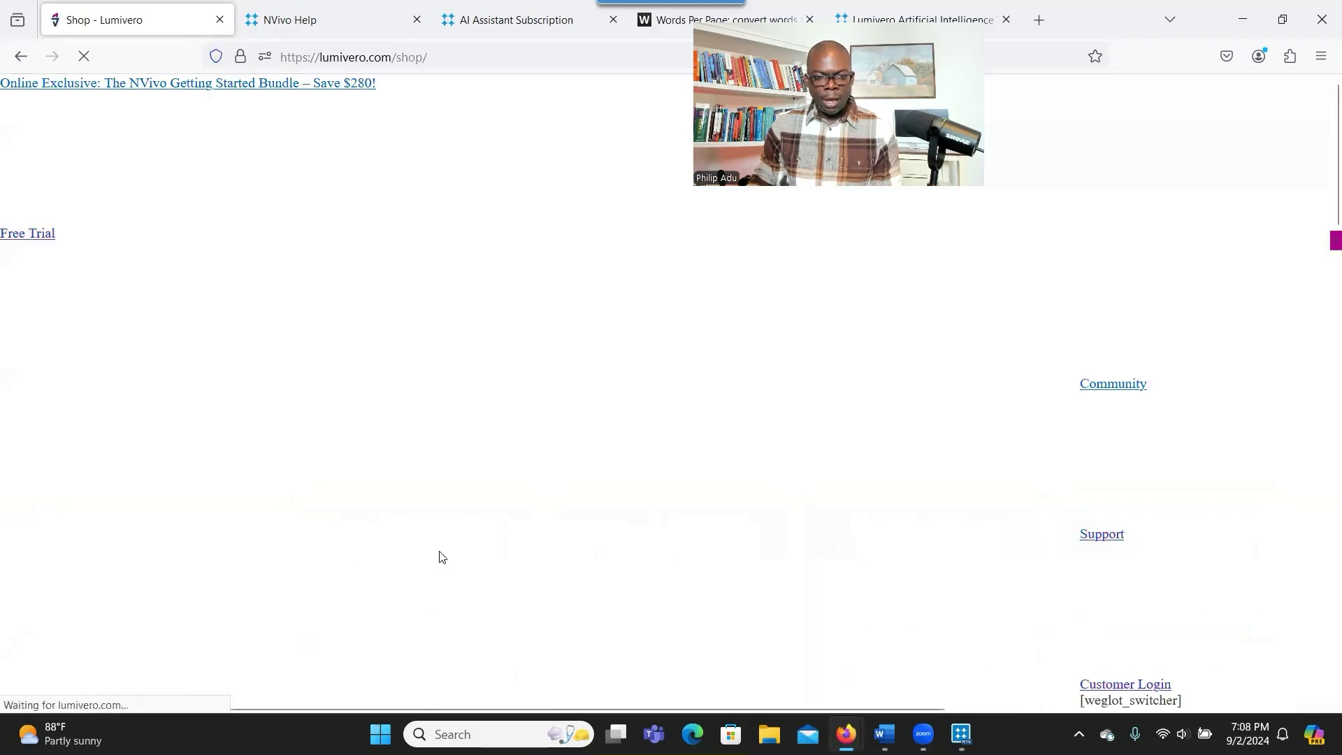
scroll(434, 557, "down", 3)
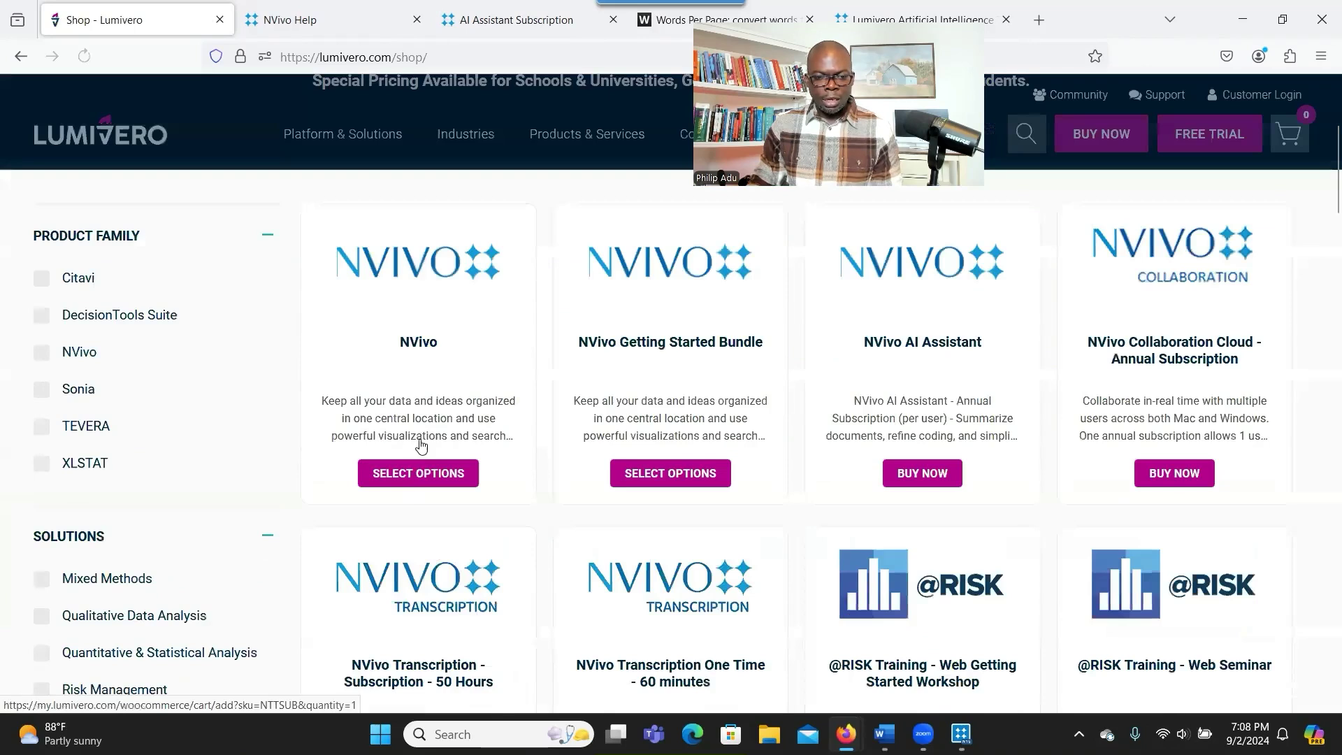
left_click(420, 474)
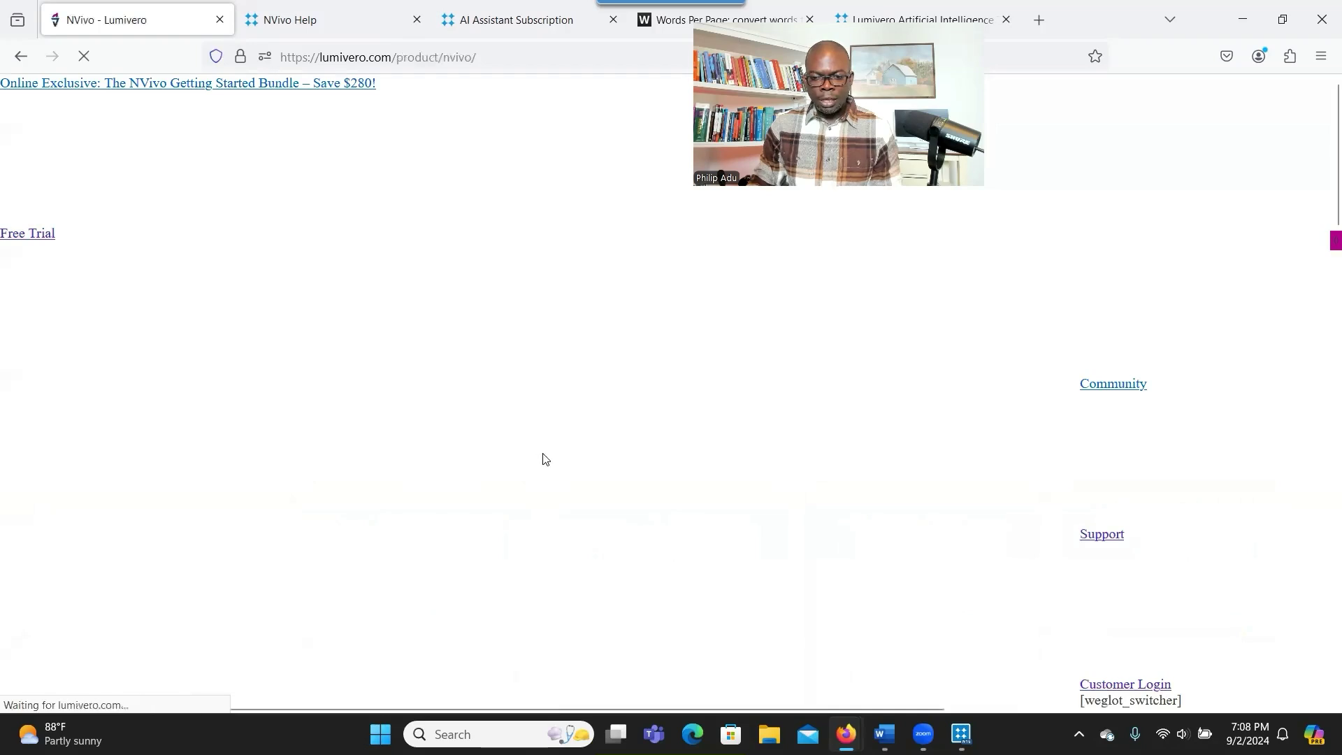
scroll(858, 481, "down", 3)
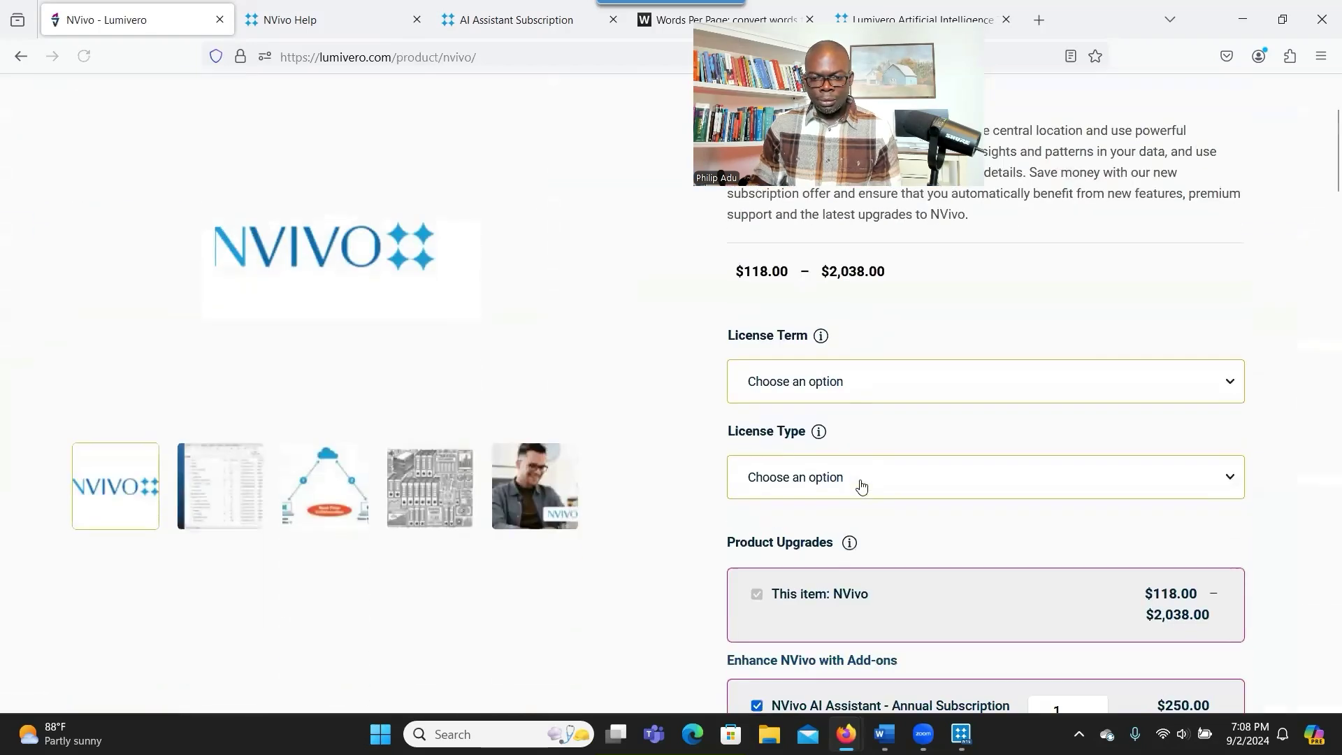
- Choose an Annual Subscription license term and the Student License type for NVivo
left_click(844, 381)
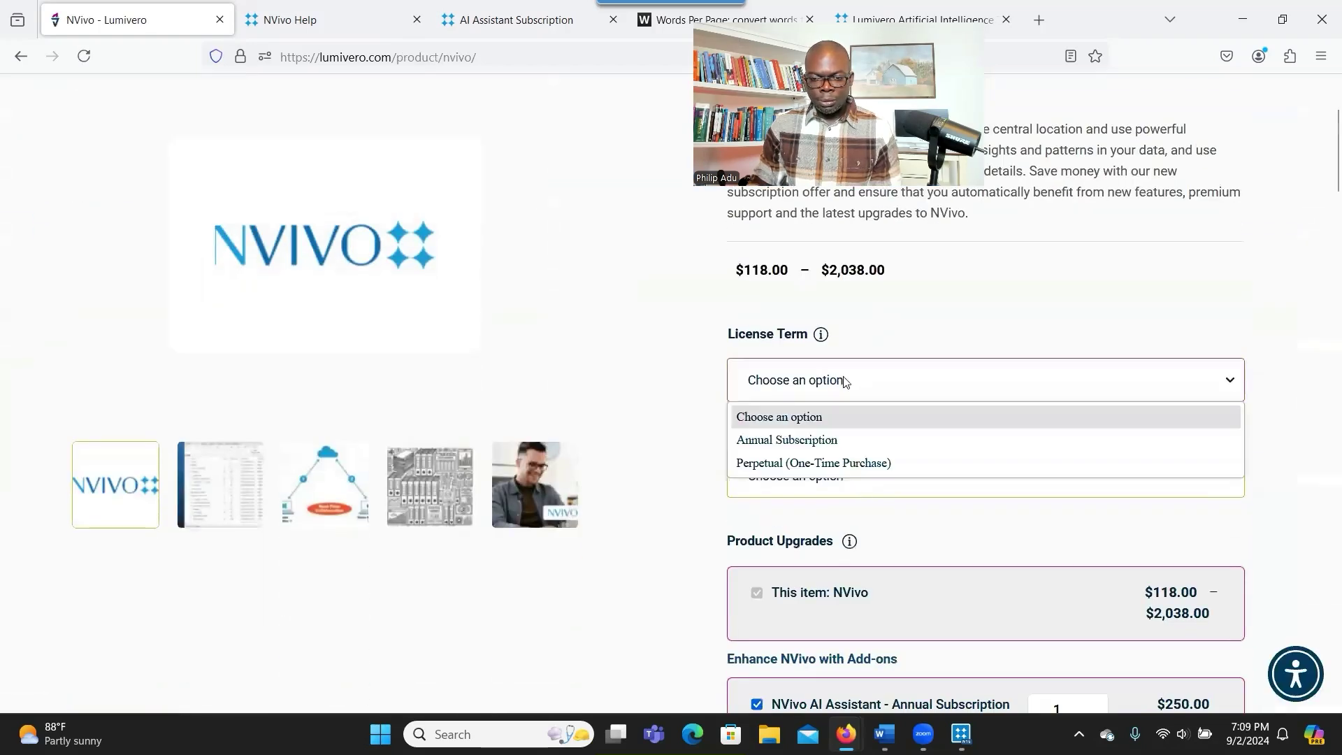
left_click(851, 439)
left_click(855, 479)
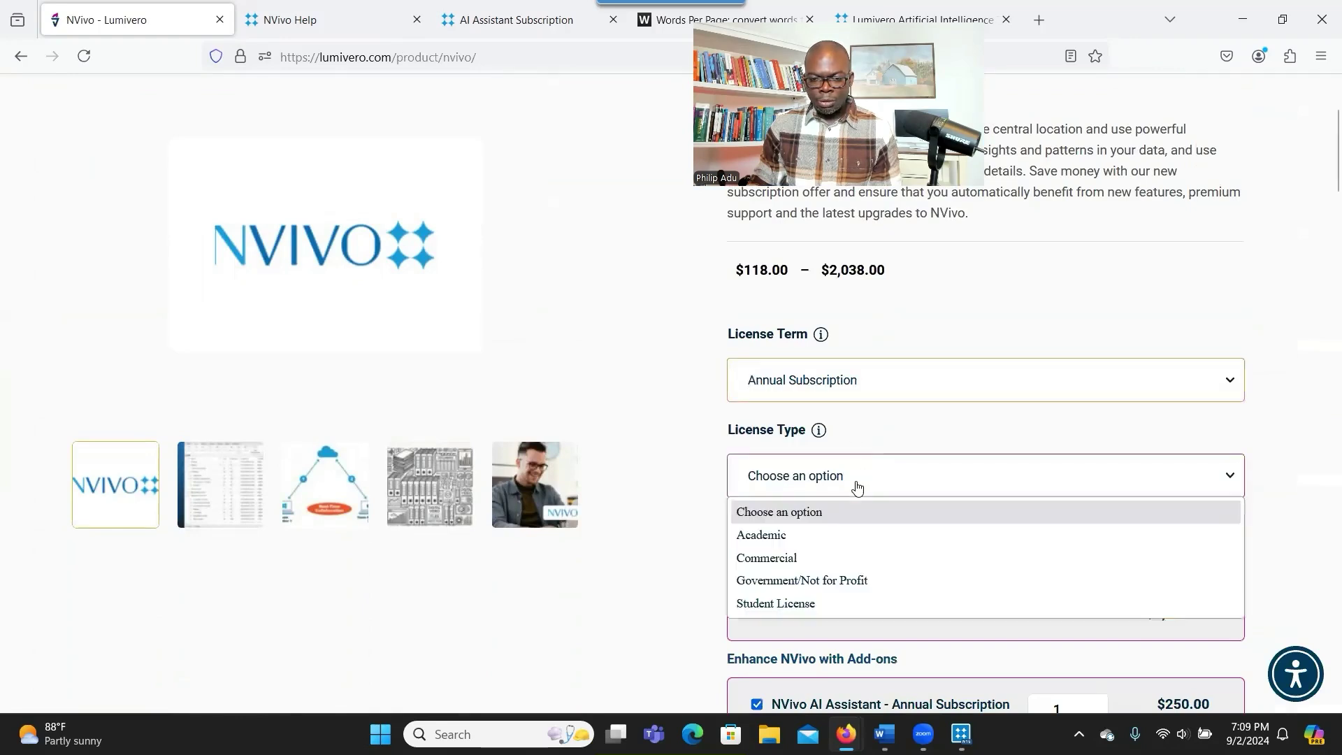
left_click(832, 602)
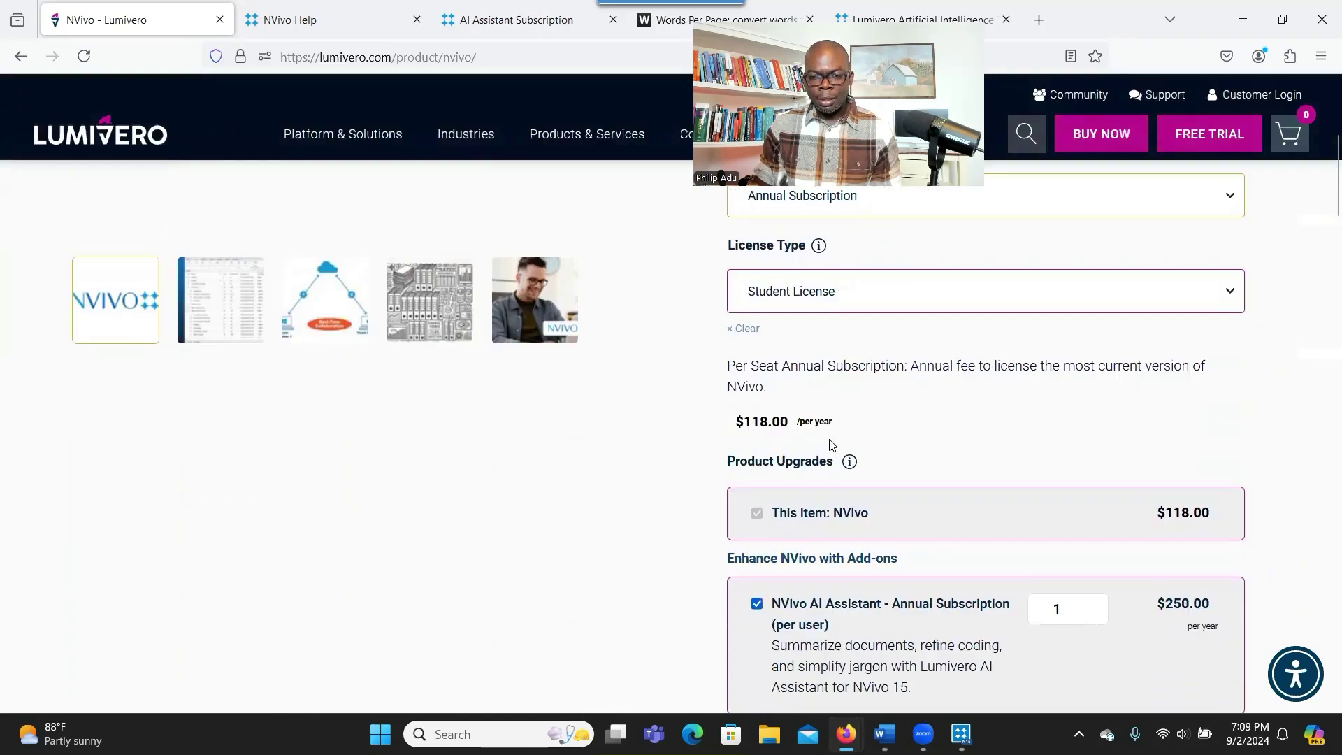
- Leave the NVivo AI Assistant add-on unticked so the price shows $118.00 per year
scroll(832, 444, "down", 3)
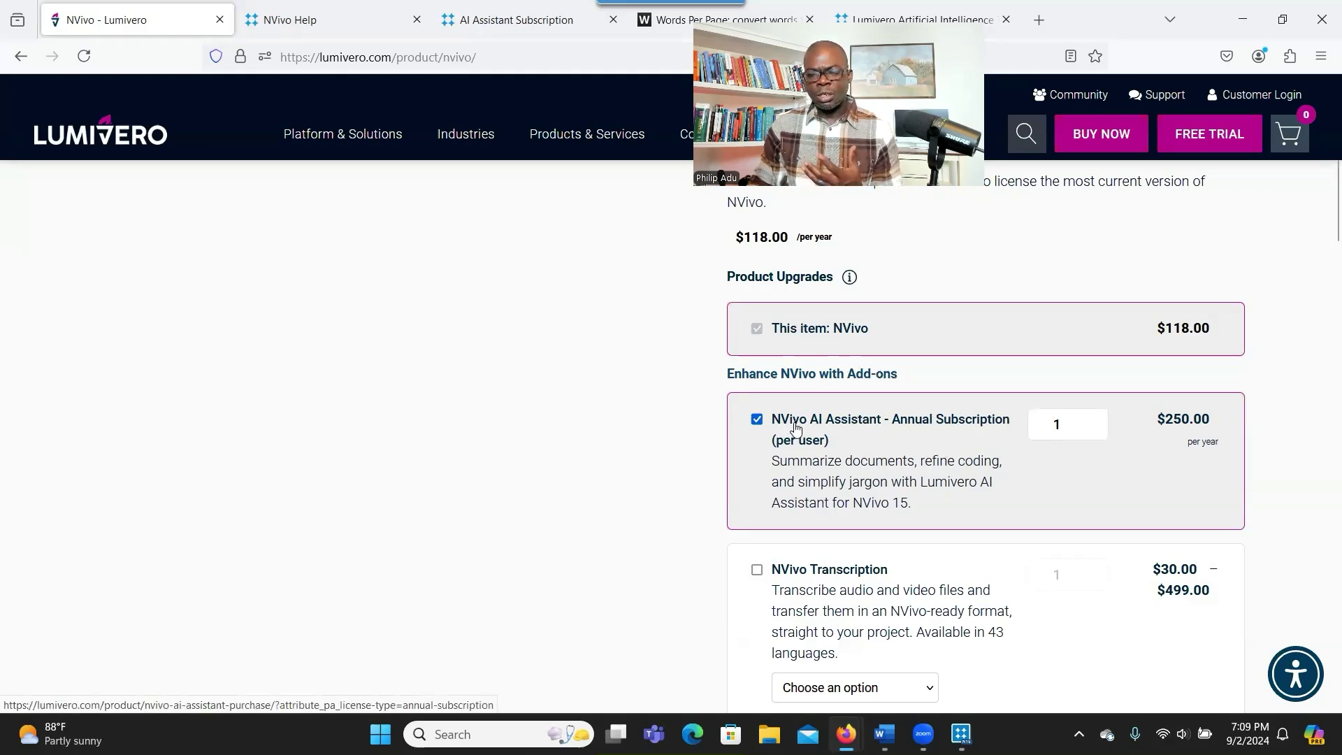
left_click(758, 420)
left_click(758, 420)
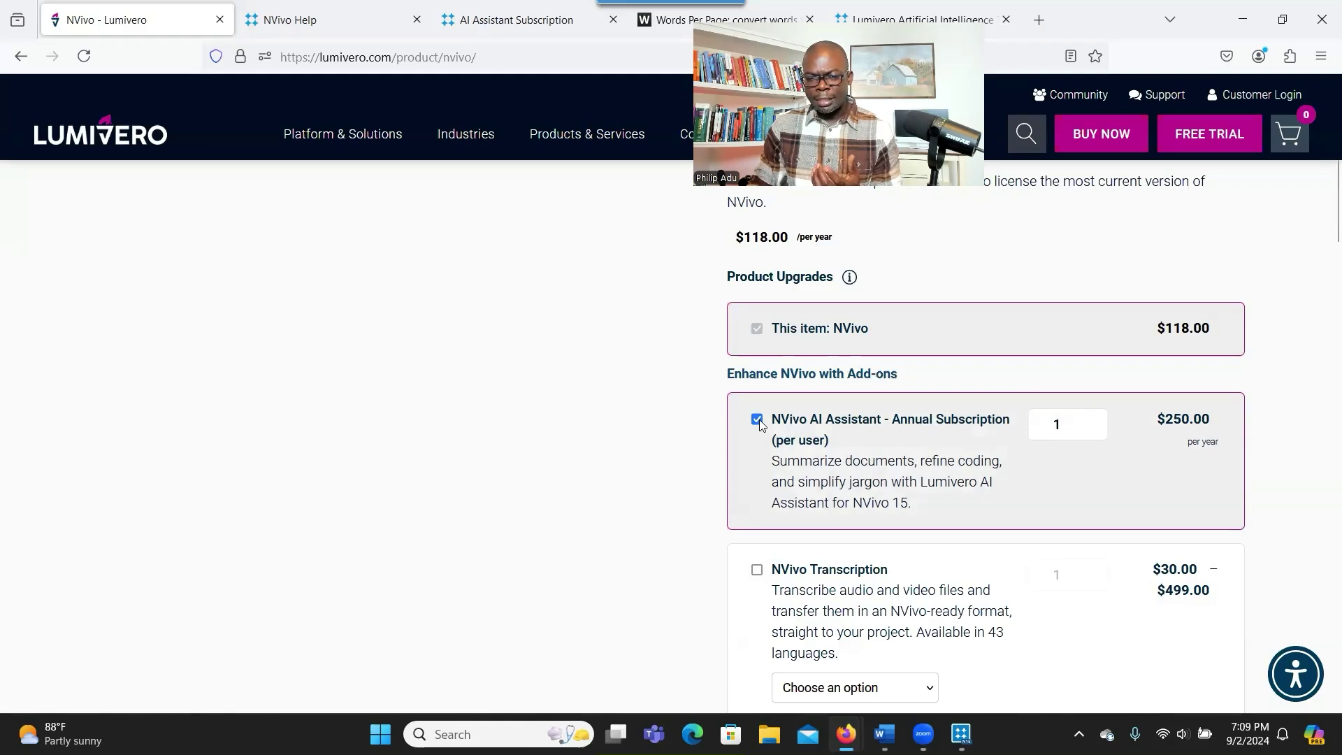
left_click(758, 420)
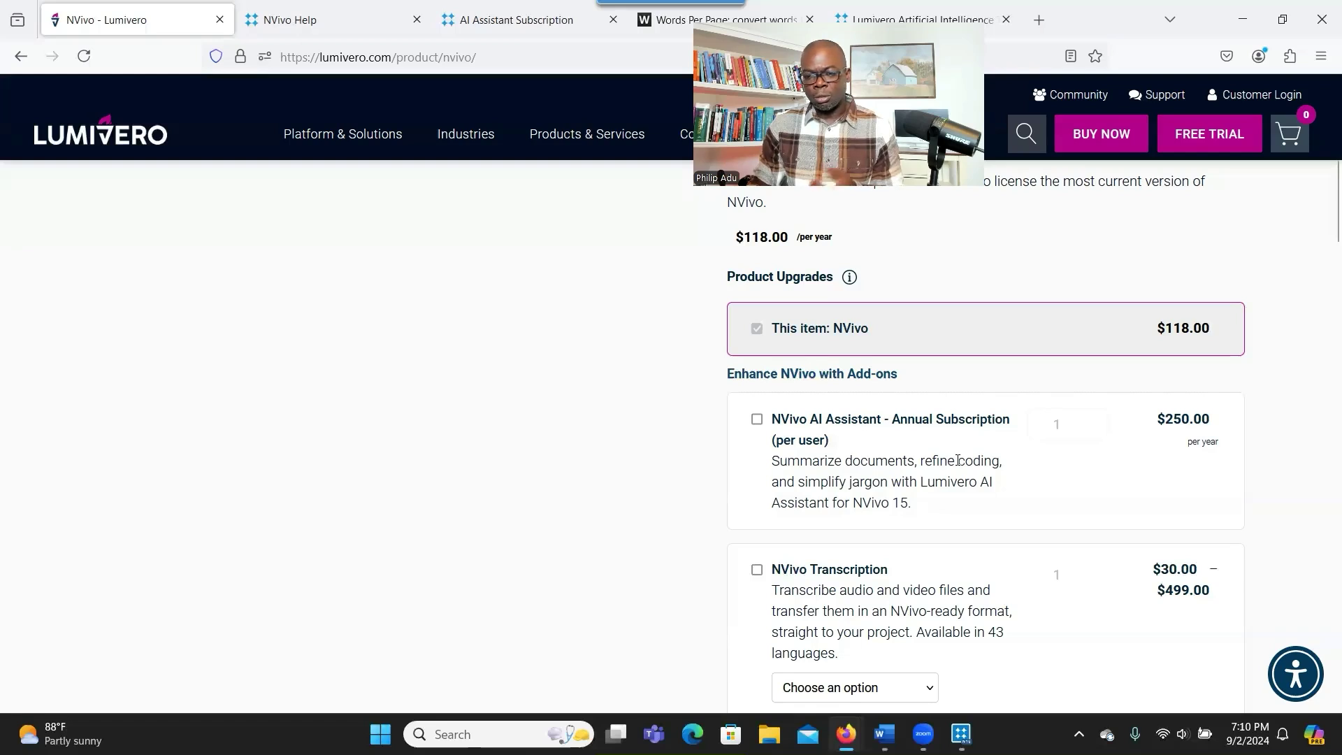
scroll(957, 460, "down", 5)
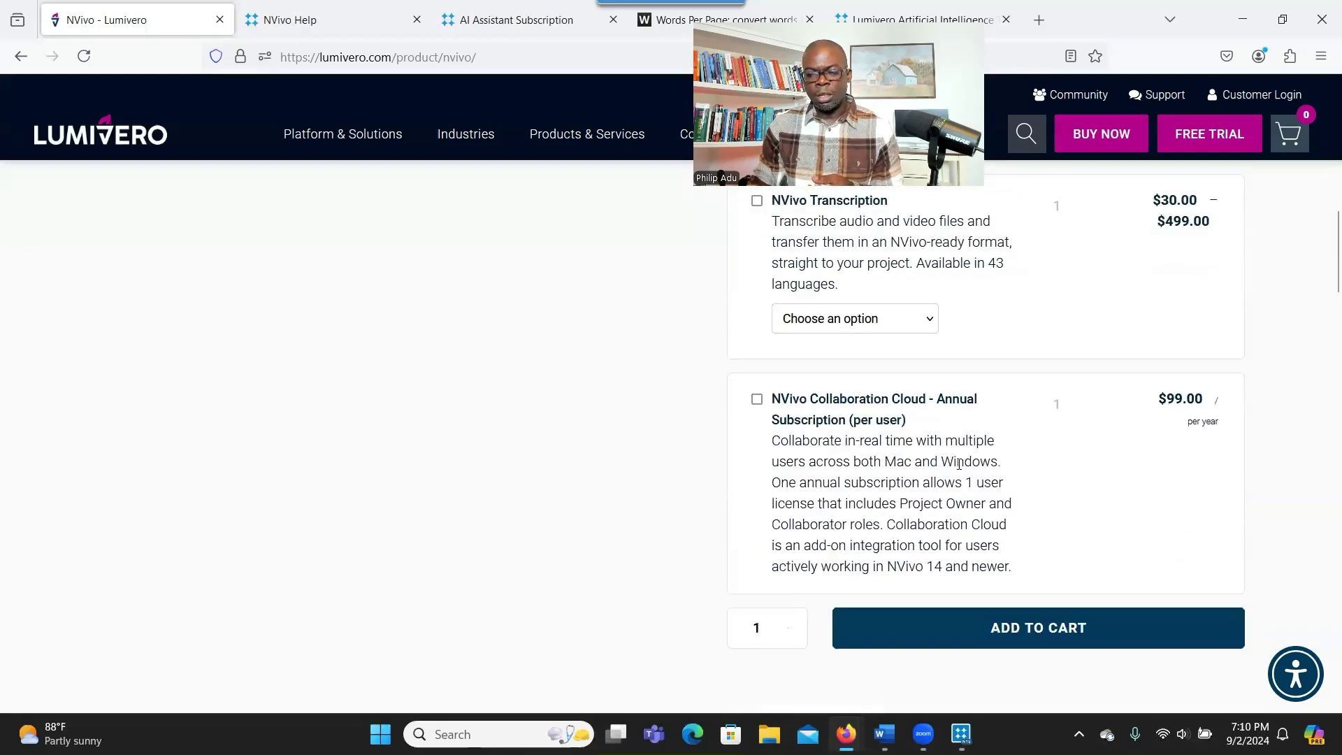
scroll(957, 462, "down", 4)
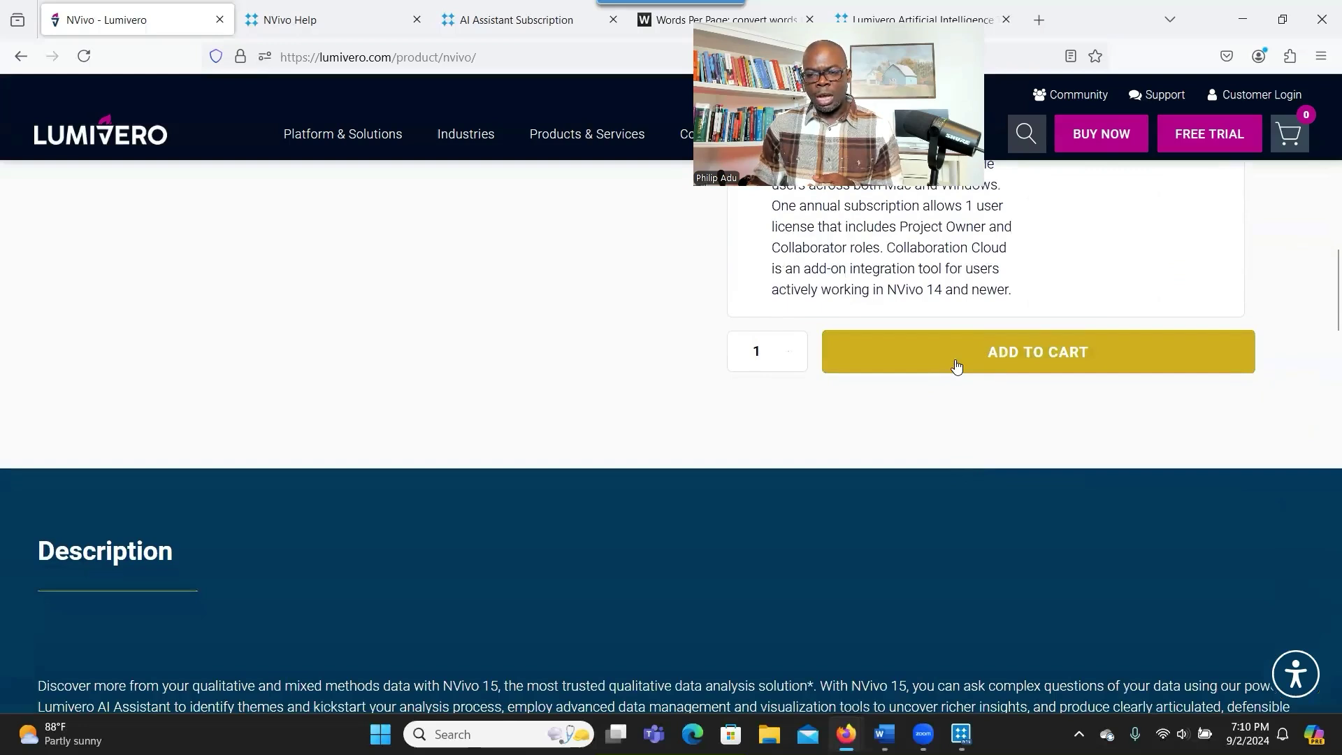
scroll(957, 367, "up", 5)
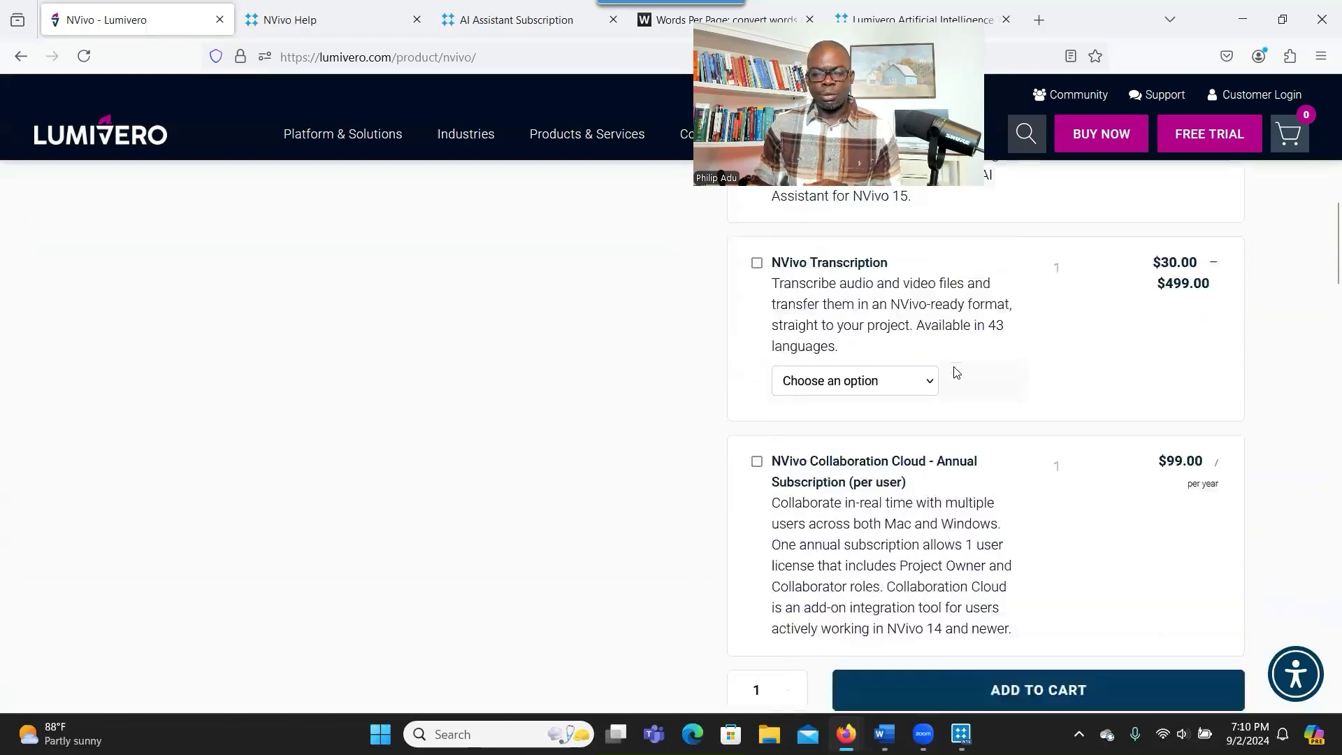
scroll(957, 372, "up", 12)
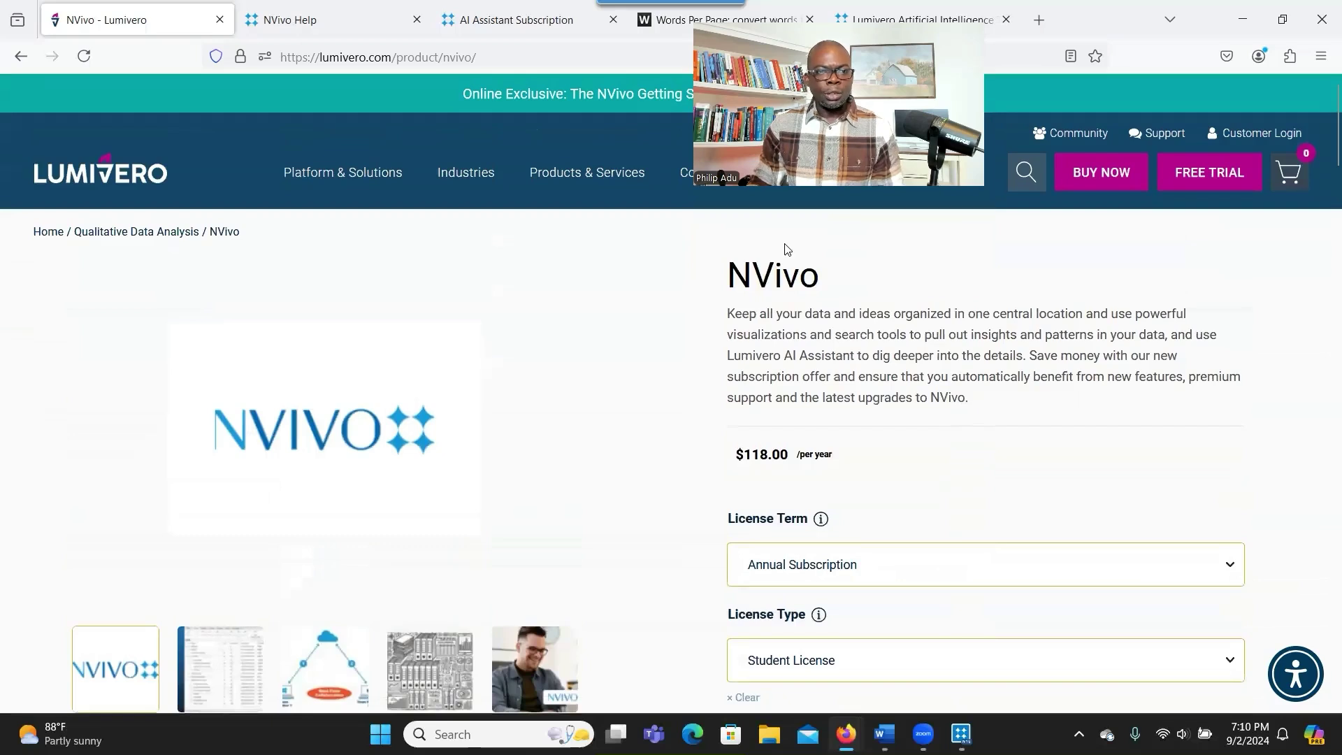
mouse_move(468, 174)
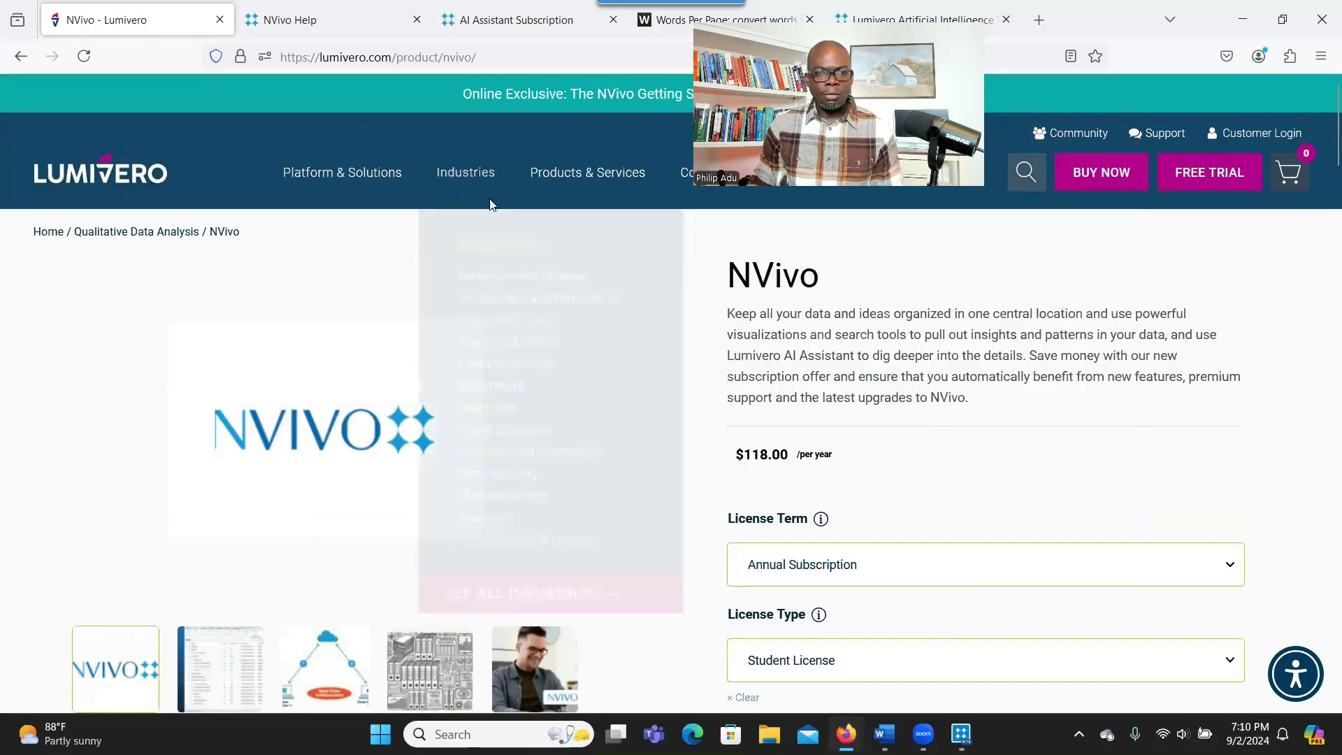